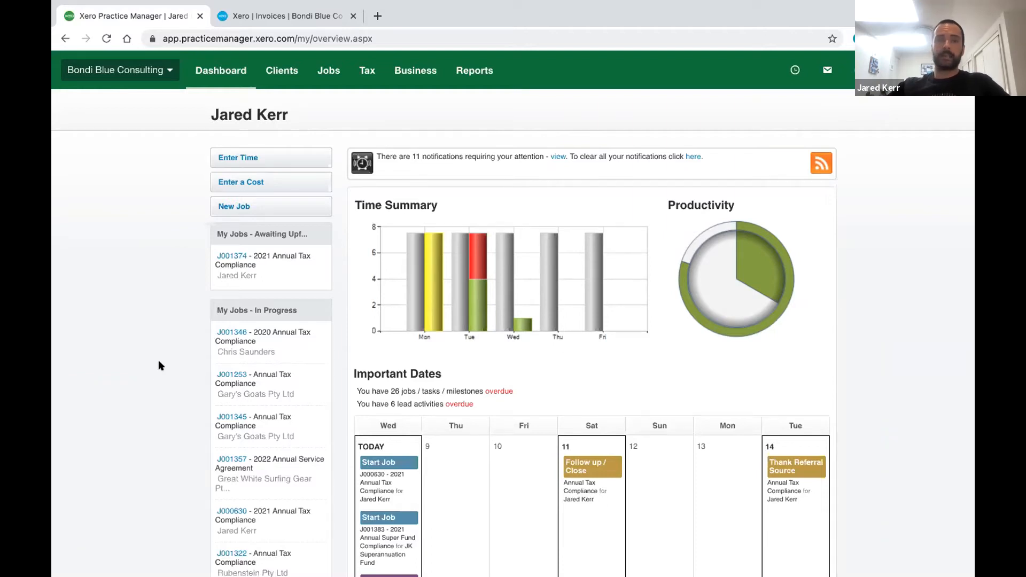
- Look over the dashboard's time summary, assigned jobs and Important Dates calendar
{"action": "scroll", "coordinate": [154, 368], "scroll_direction": "down", "scroll_amount": 1}
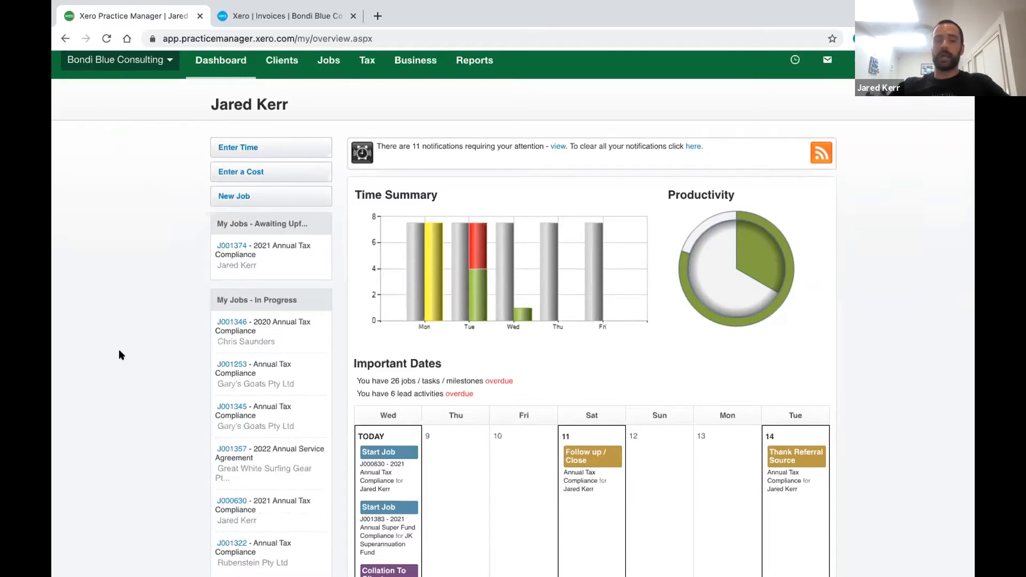
{"action": "scroll", "coordinate": [119, 353], "scroll_direction": "down", "scroll_amount": 3}
{"action": "scroll", "coordinate": [119, 355], "scroll_direction": "down", "scroll_amount": 2}
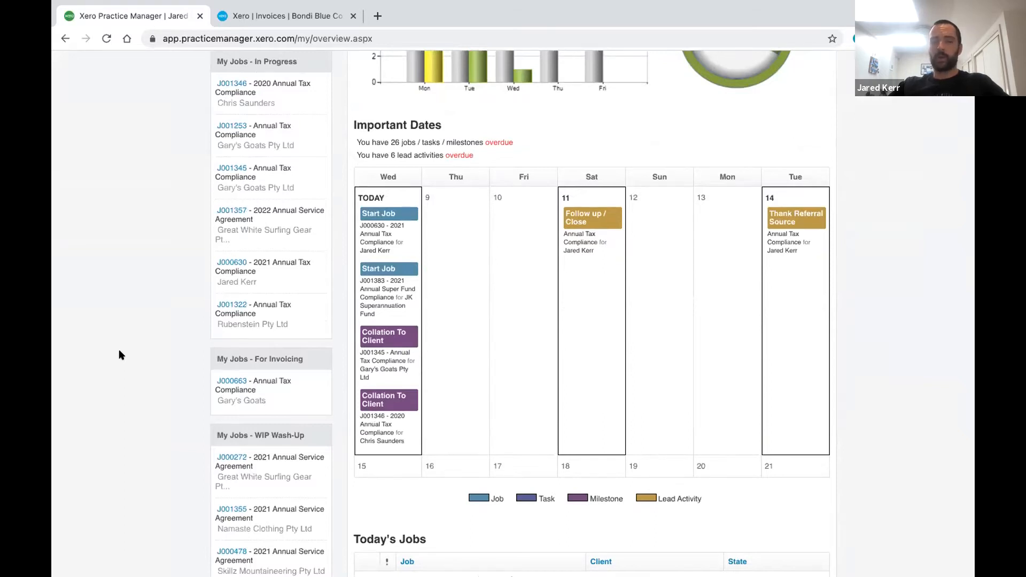
{"action": "scroll", "coordinate": [119, 355], "scroll_direction": "up", "scroll_amount": 2}
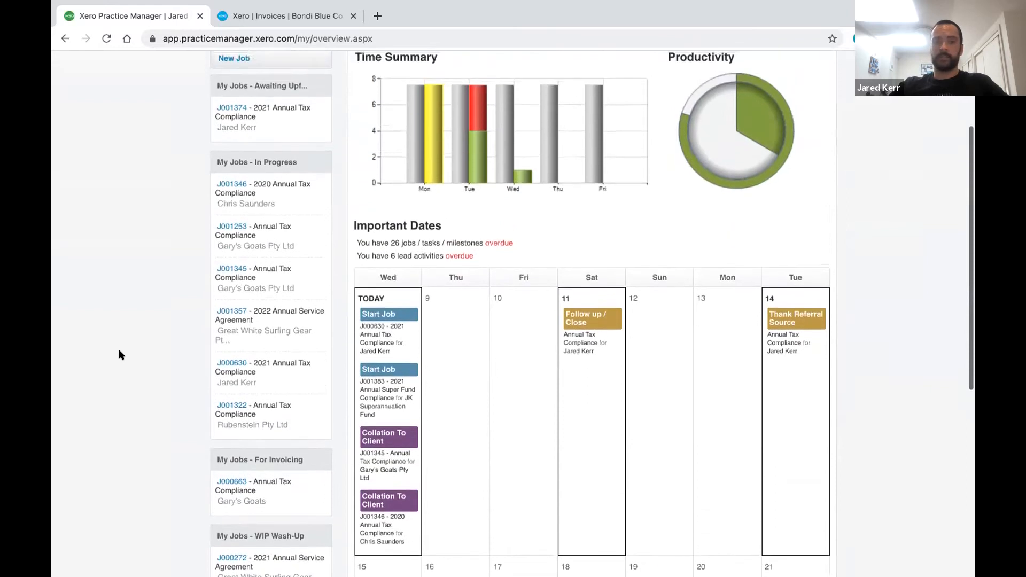
{"action": "scroll", "coordinate": [119, 355], "scroll_direction": "up", "scroll_amount": 3}
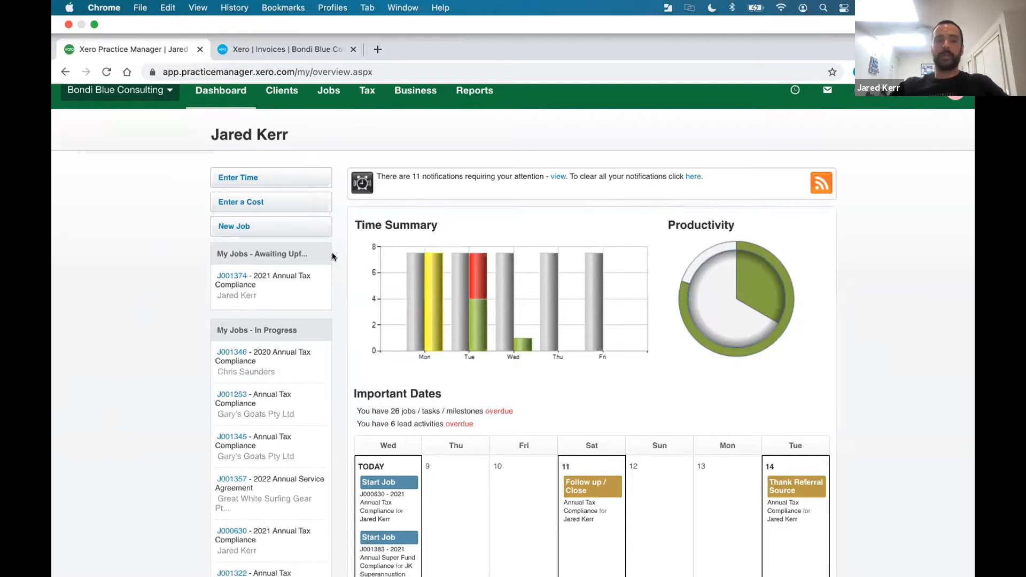
{"action": "scroll", "coordinate": [321, 388], "scroll_direction": "up", "scroll_amount": 1}
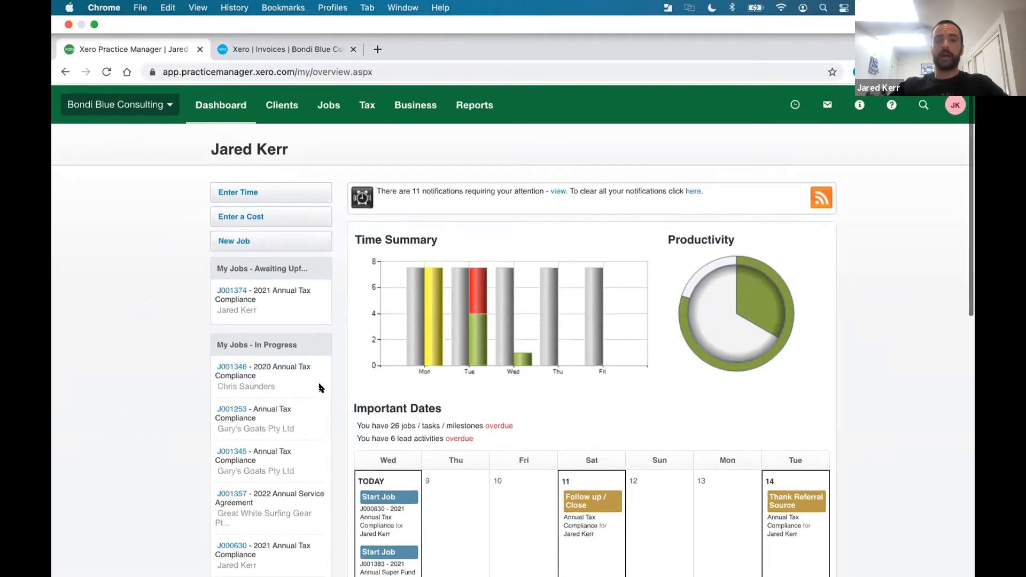
- Open the client list, look through the first page and filter it to Superfund Clients
{"action": "left_click", "coordinate": [277, 105]}
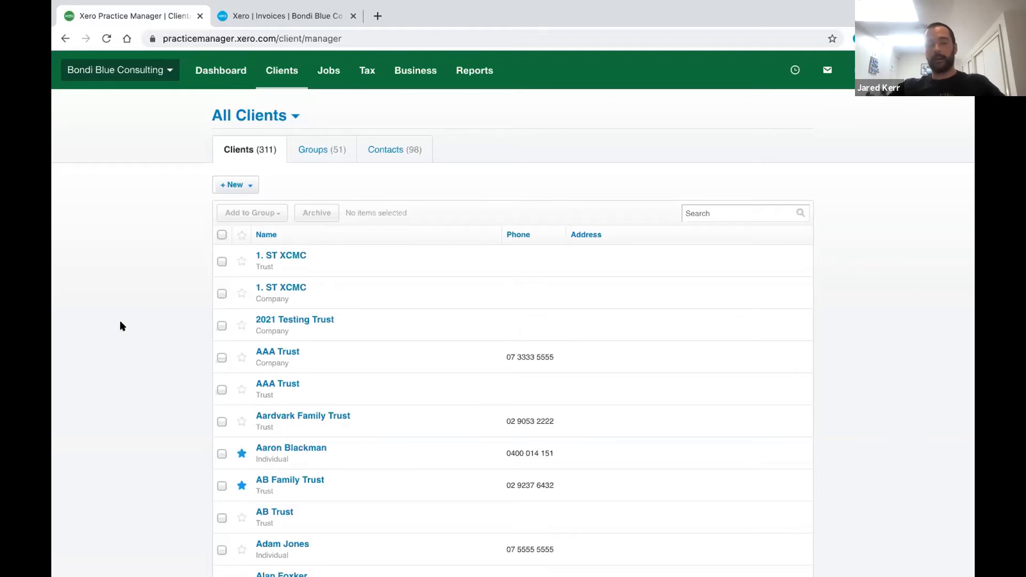
{"action": "scroll", "coordinate": [120, 326], "scroll_direction": "down", "scroll_amount": 5}
{"action": "scroll", "coordinate": [120, 326], "scroll_direction": "down", "scroll_amount": 4}
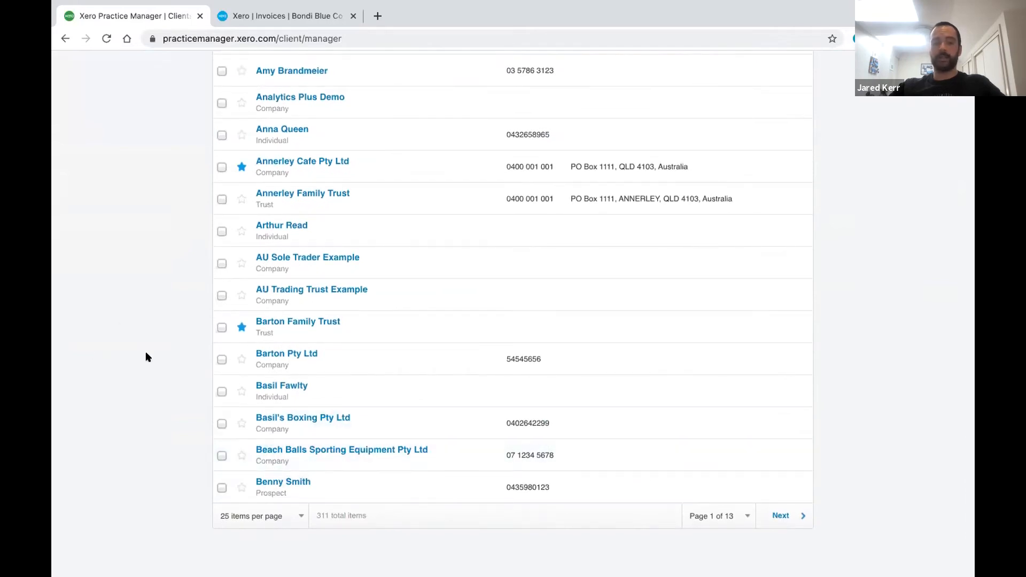
{"action": "scroll", "coordinate": [147, 355], "scroll_direction": "up", "scroll_amount": 4}
{"action": "scroll", "coordinate": [147, 355], "scroll_direction": "up", "scroll_amount": 5}
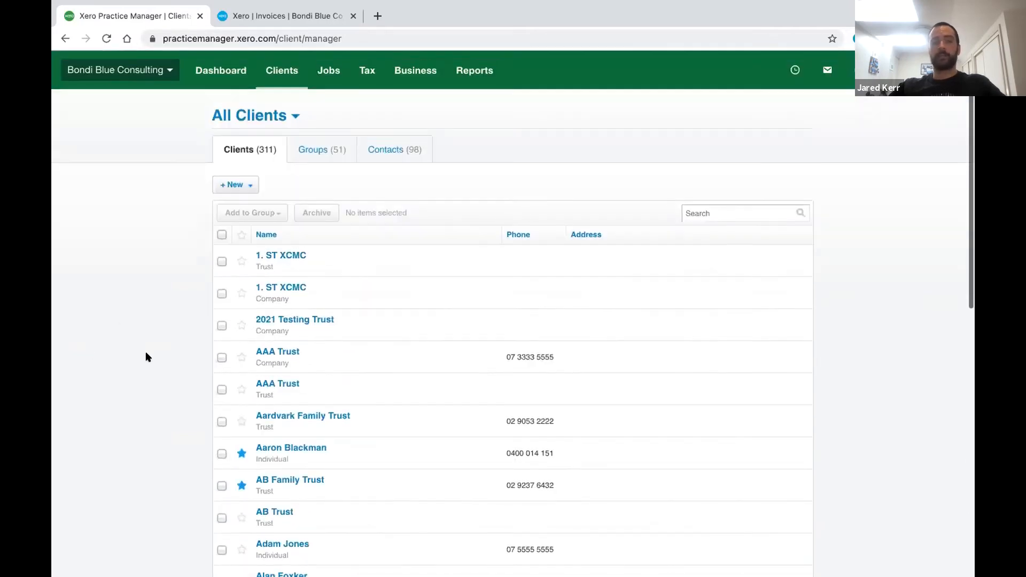
{"action": "left_click", "coordinate": [295, 121]}
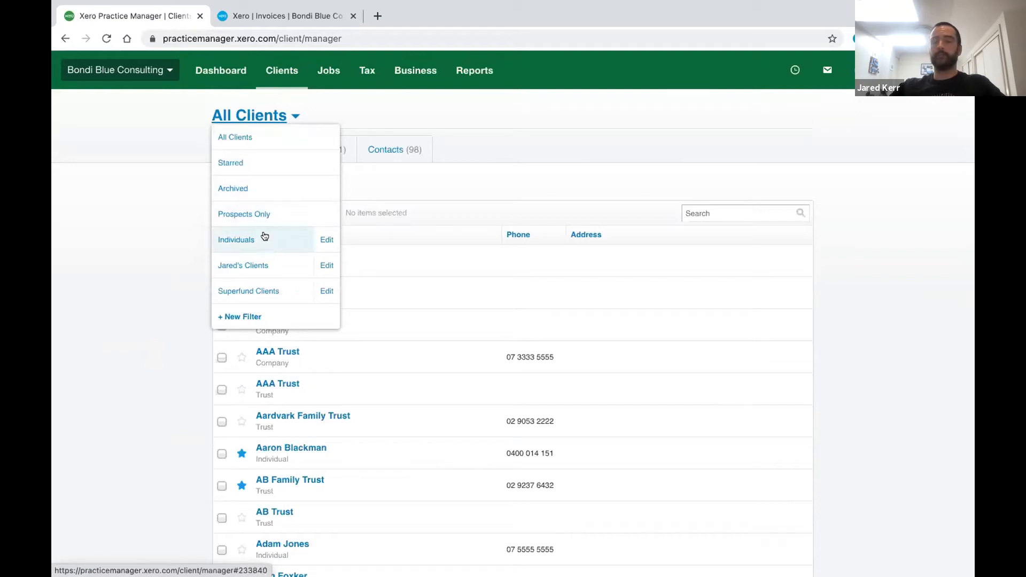
{"action": "left_click", "coordinate": [249, 291]}
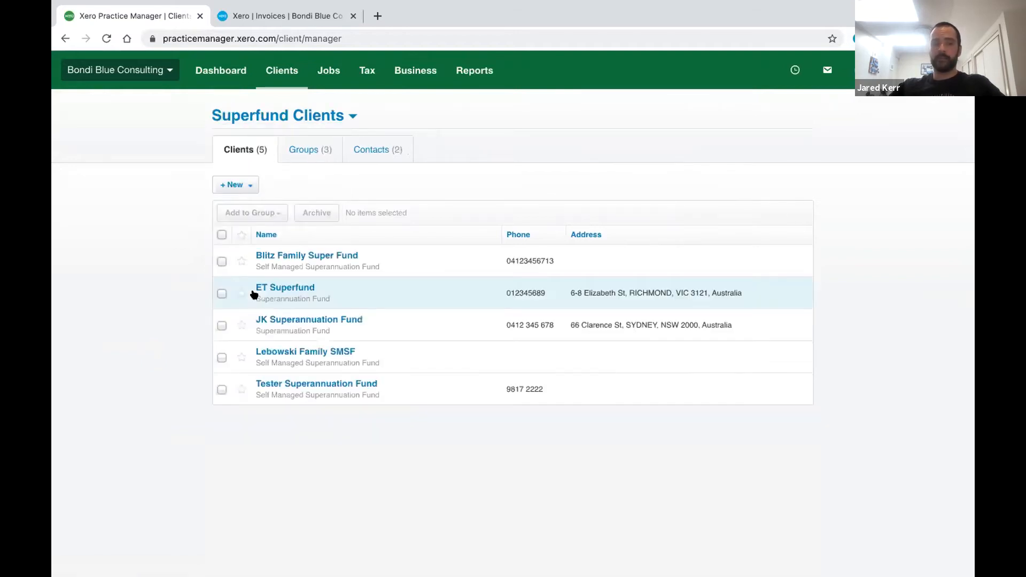
- Switch the client list to the custom filter for the staff member's own clients and open the JK Superannuation Fund record
{"action": "left_click", "coordinate": [347, 114]}
{"action": "left_click", "coordinate": [253, 258]}
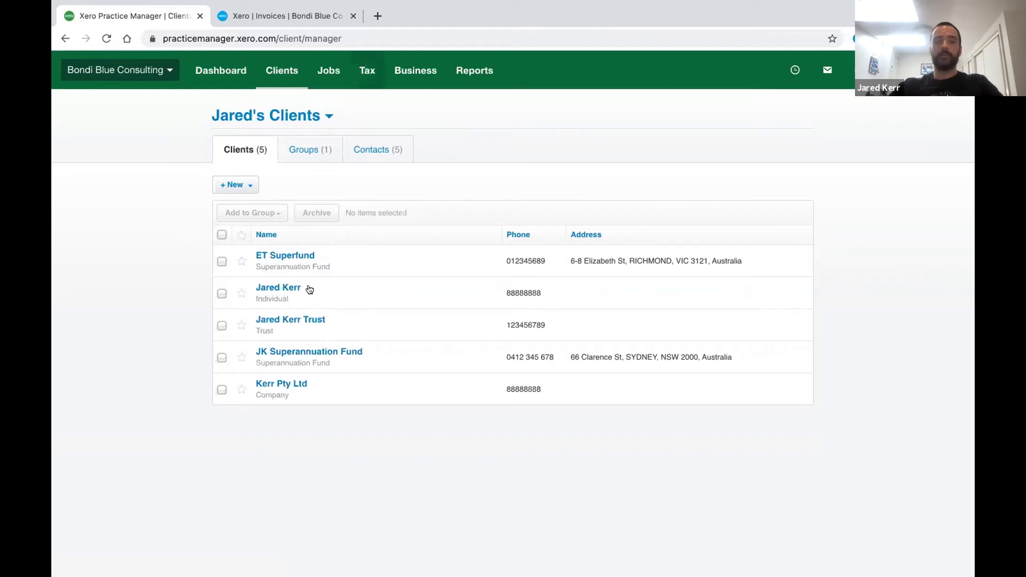
{"action": "left_click", "coordinate": [286, 353]}
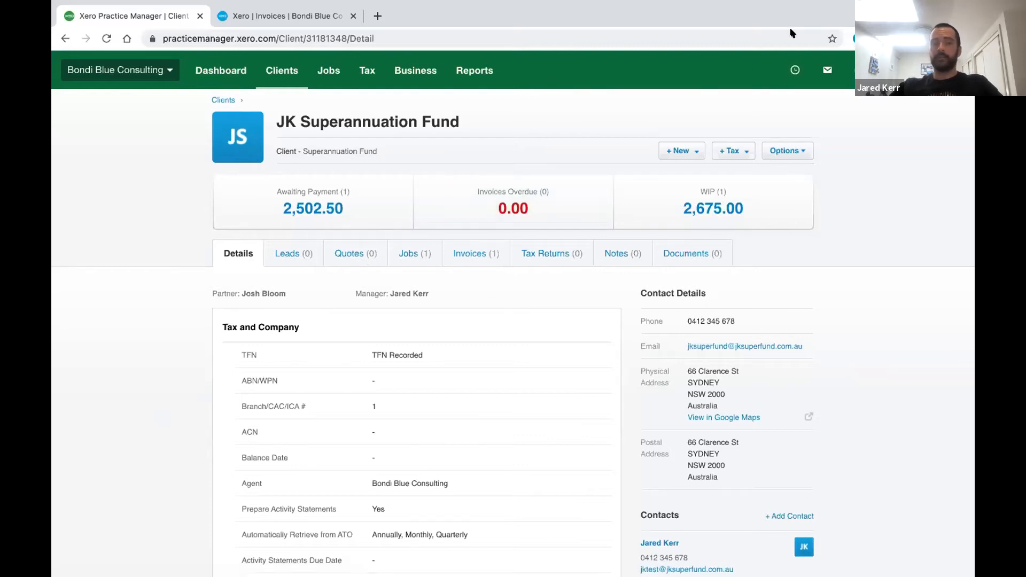
- Start a new lead and select JK Superannuation Fund as its client
{"action": "left_click", "coordinate": [398, 75]}
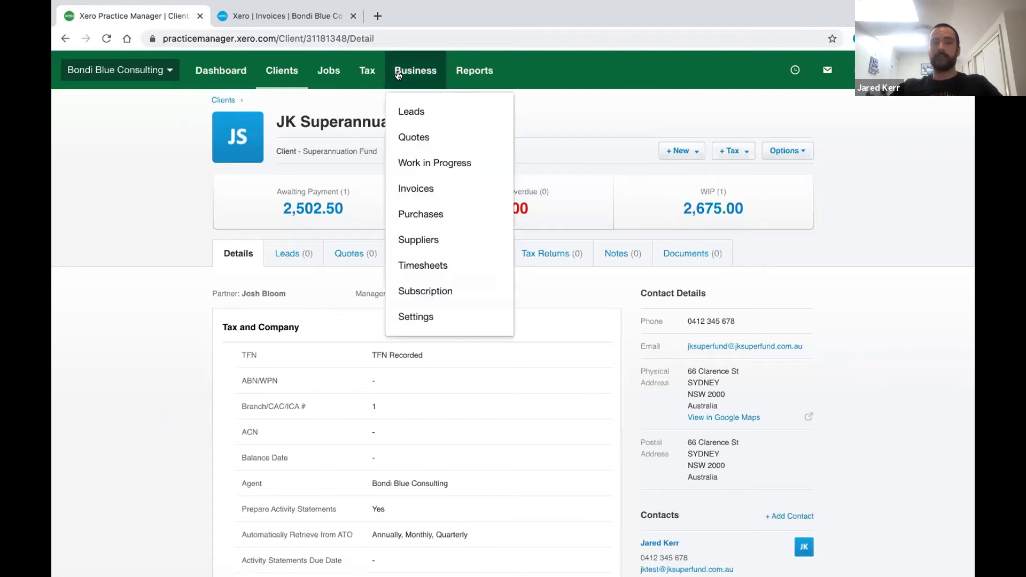
{"action": "left_click", "coordinate": [412, 113]}
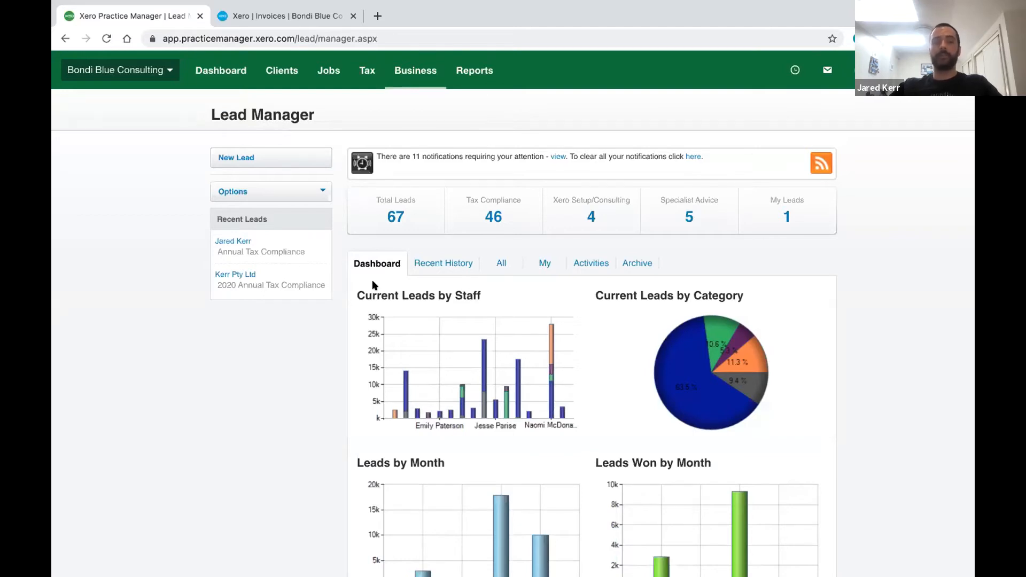
{"action": "left_click", "coordinate": [241, 158]}
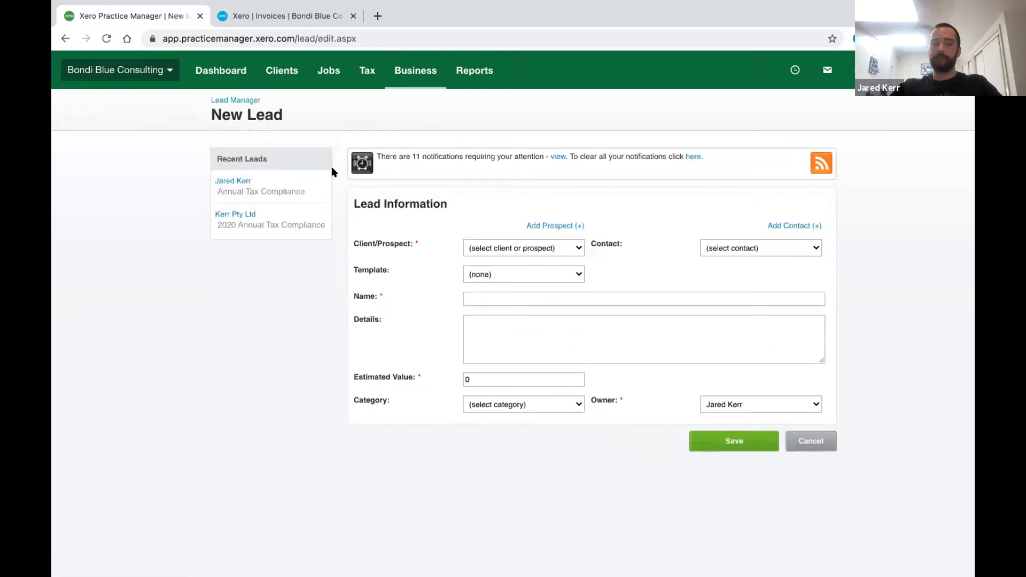
{"action": "left_click", "coordinate": [577, 252]}
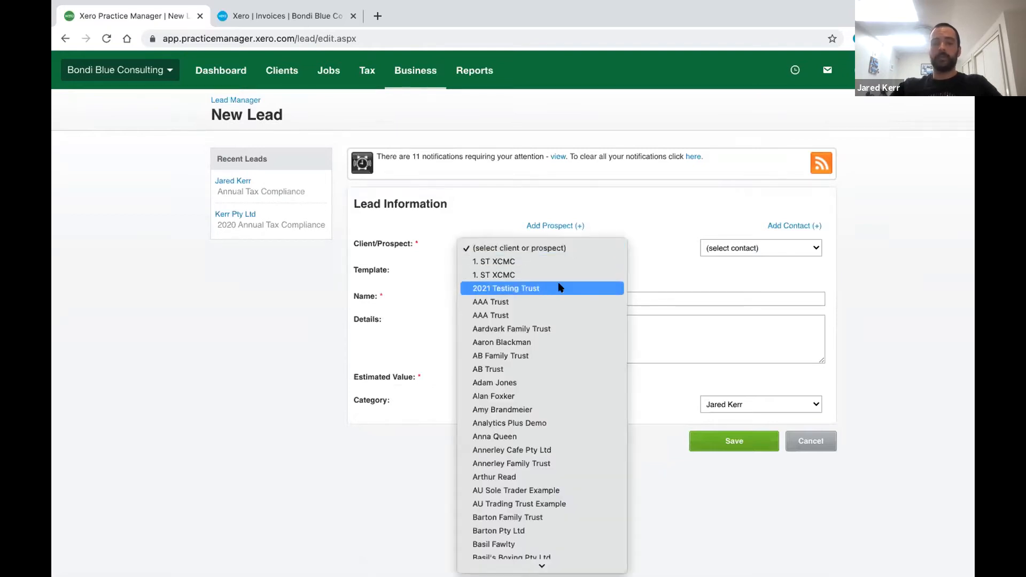
{"action": "type", "text": "jk"}
{"action": "left_click", "coordinate": [491, 553]}
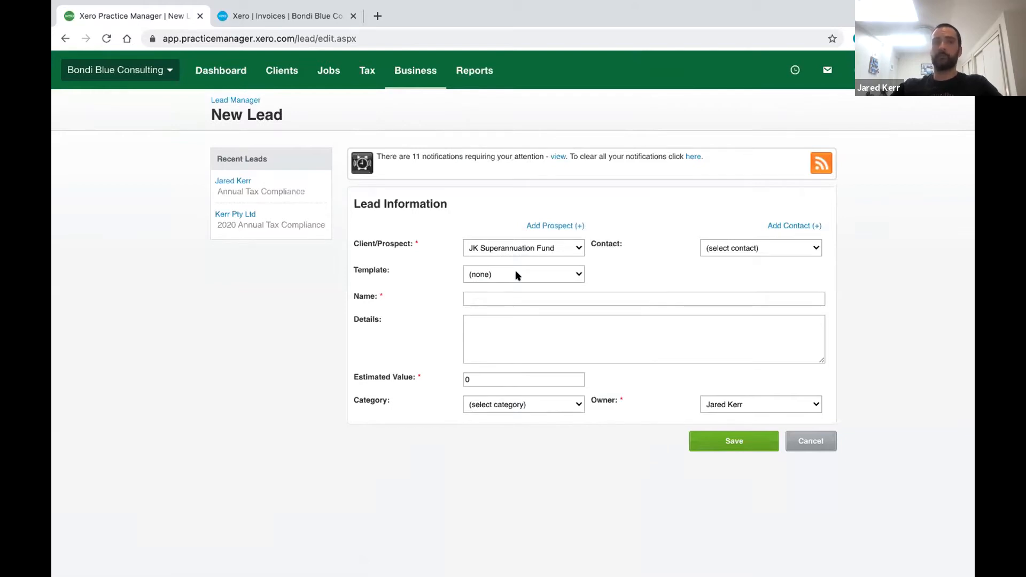
- Give the lead the Annual Tax Compliance template, an estimated value of 3000.00 and the Tax Compliance category, and save it
{"action": "left_click", "coordinate": [571, 274]}
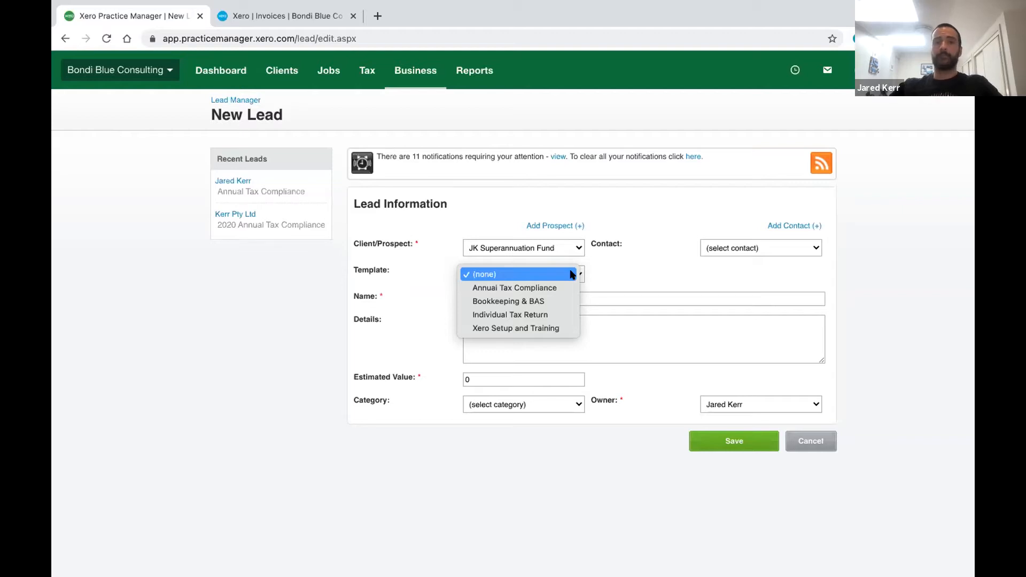
{"action": "left_click", "coordinate": [541, 291]}
{"action": "left_click", "coordinate": [499, 378]}
{"action": "type", "text": "3000.00"}
{"action": "left_click", "coordinate": [573, 400]}
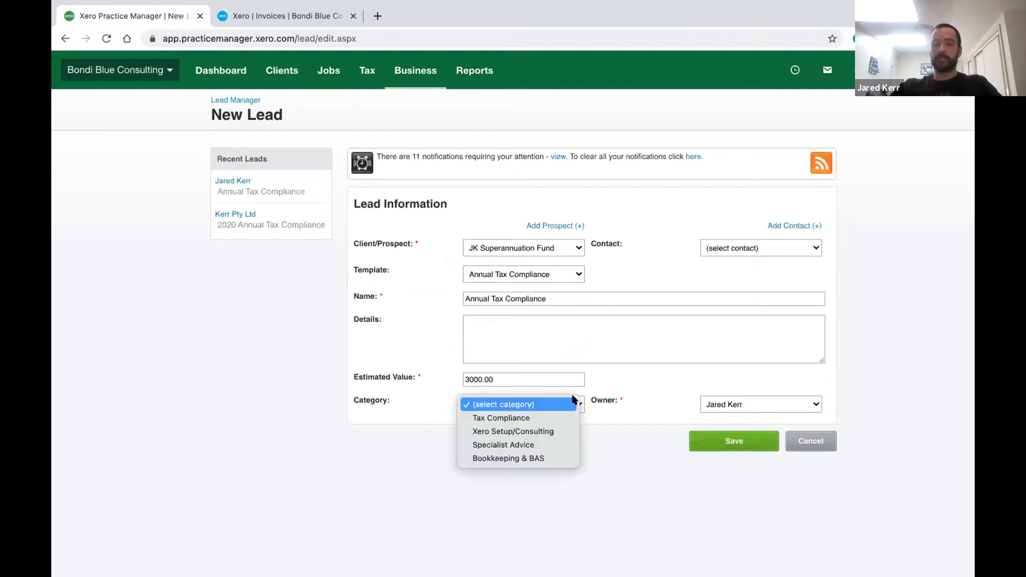
{"action": "left_click", "coordinate": [548, 420]}
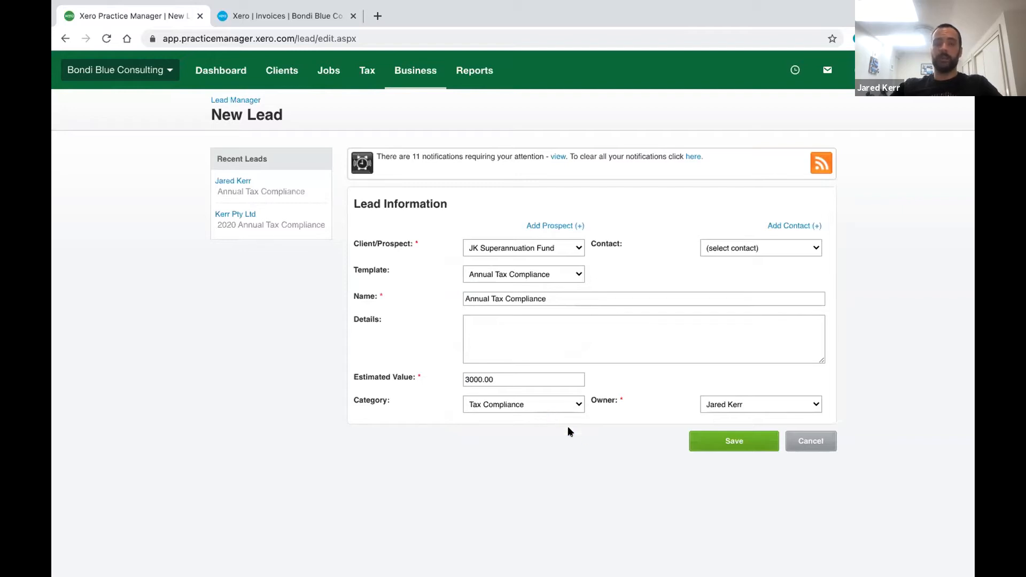
{"action": "left_click", "coordinate": [733, 443]}
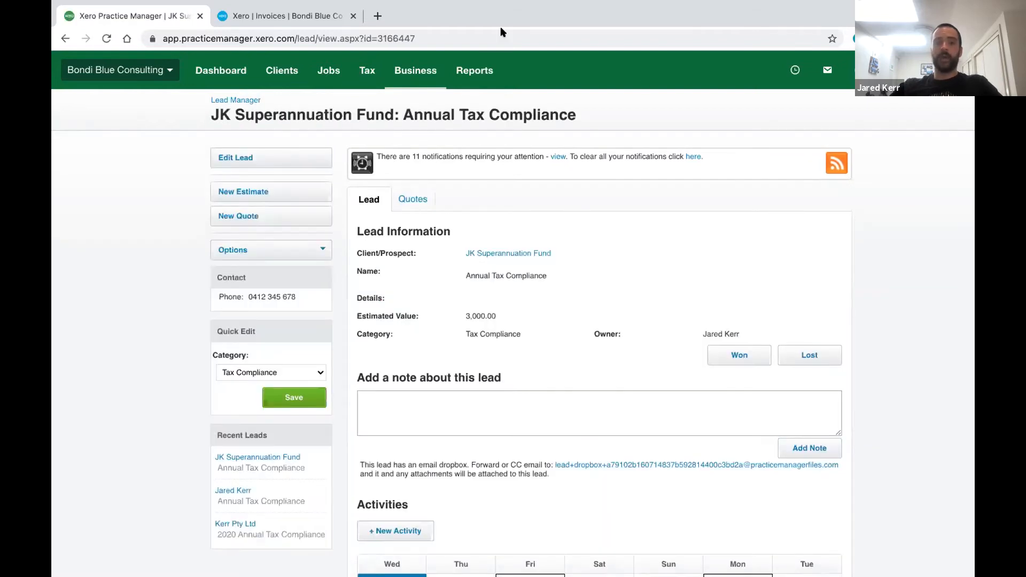
- Review the activities scheduled for the new lead in its calendar and activity list
{"action": "scroll", "coordinate": [495, 309], "scroll_direction": "down", "scroll_amount": 1}
{"action": "scroll", "coordinate": [494, 309], "scroll_direction": "down", "scroll_amount": 3}
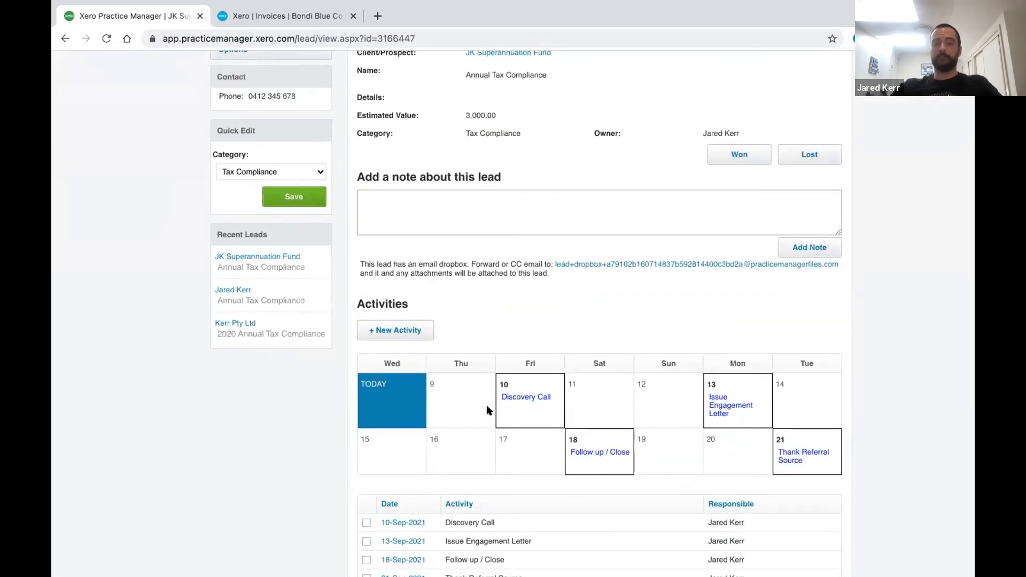
{"action": "scroll", "coordinate": [487, 411], "scroll_direction": "down", "scroll_amount": 1}
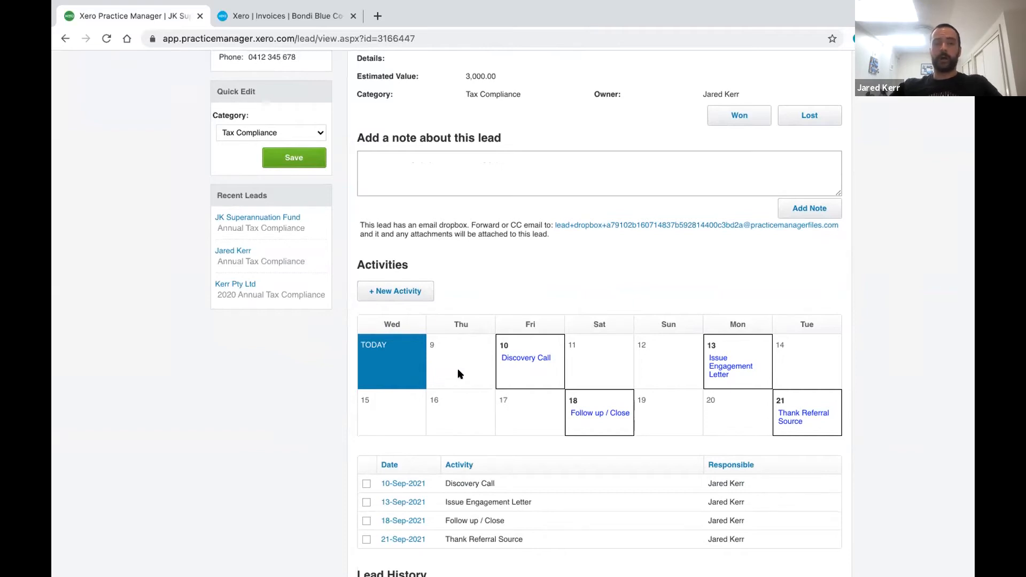
{"action": "scroll", "coordinate": [458, 374], "scroll_direction": "up", "scroll_amount": 5}
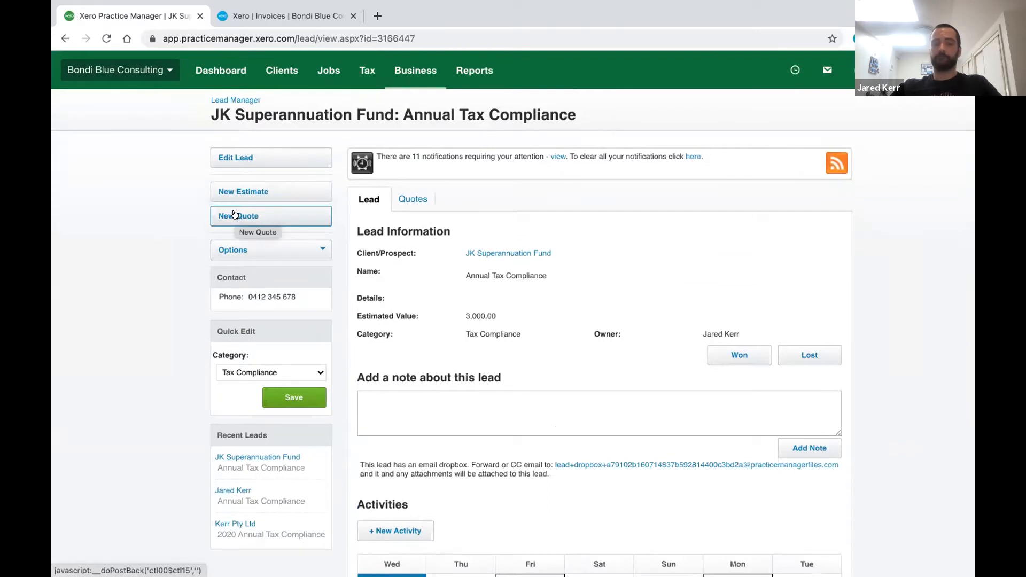
- Create a quote from the lead and apply the Annual Super Fund Compliance template as additional tasks
{"action": "left_click", "coordinate": [234, 215]}
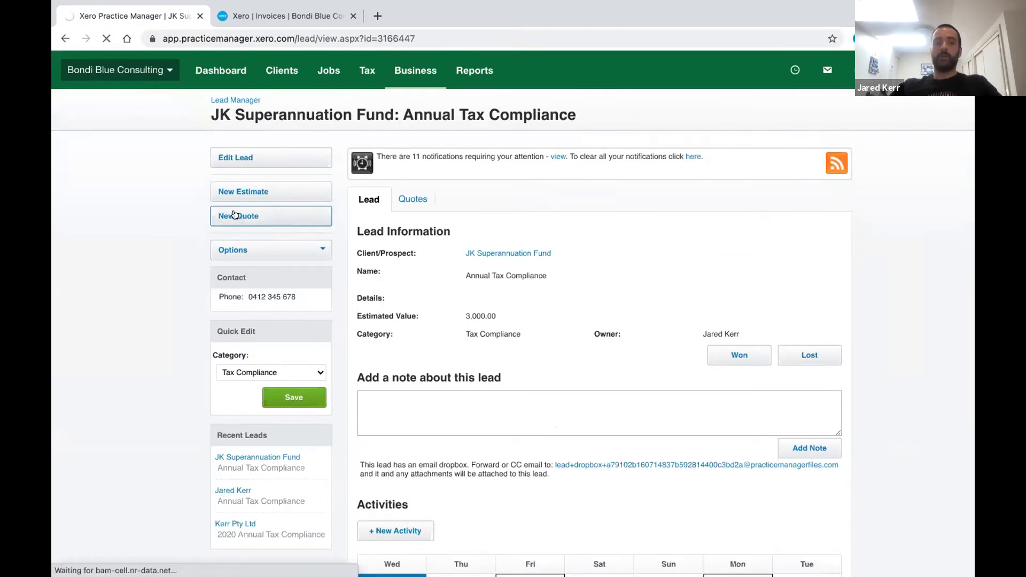
{"action": "left_click", "coordinate": [236, 210]}
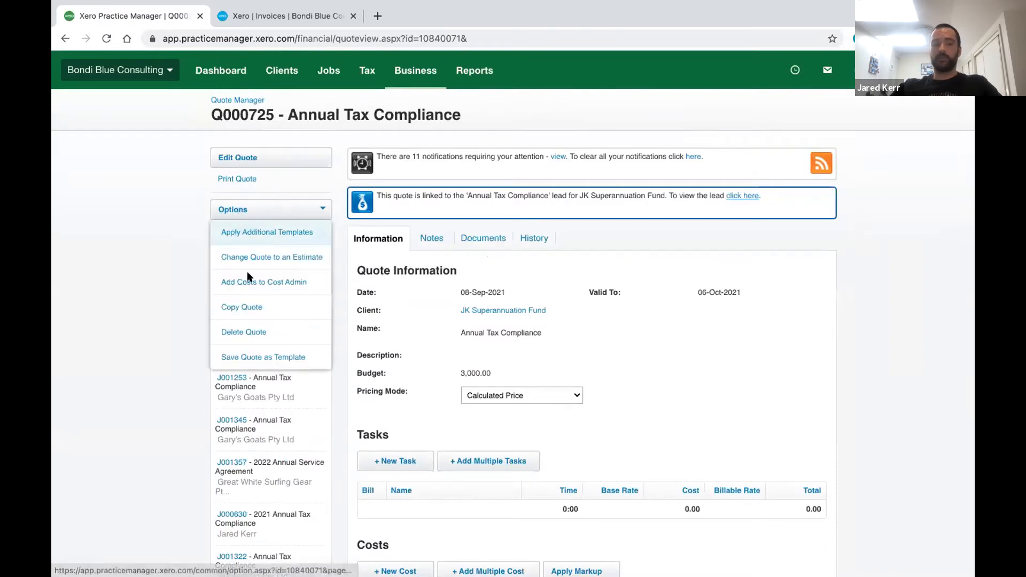
{"action": "left_click", "coordinate": [290, 218]}
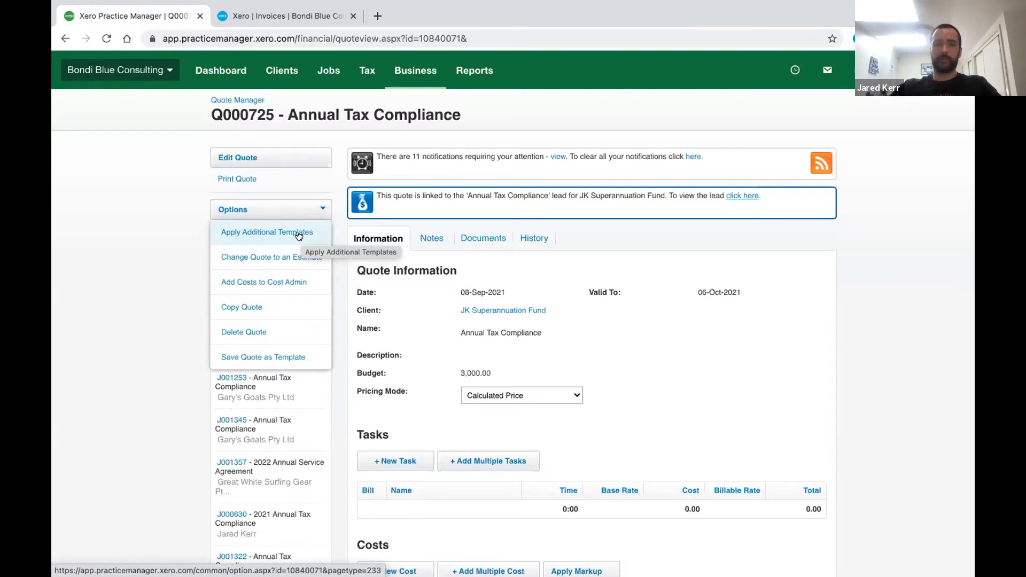
{"action": "left_click", "coordinate": [295, 236]}
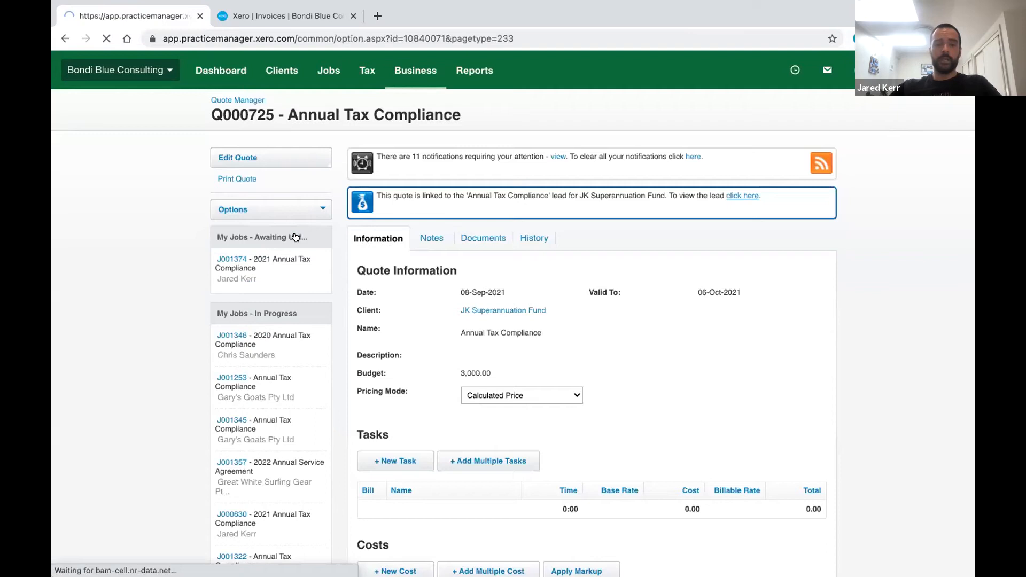
{"action": "left_click", "coordinate": [468, 301]}
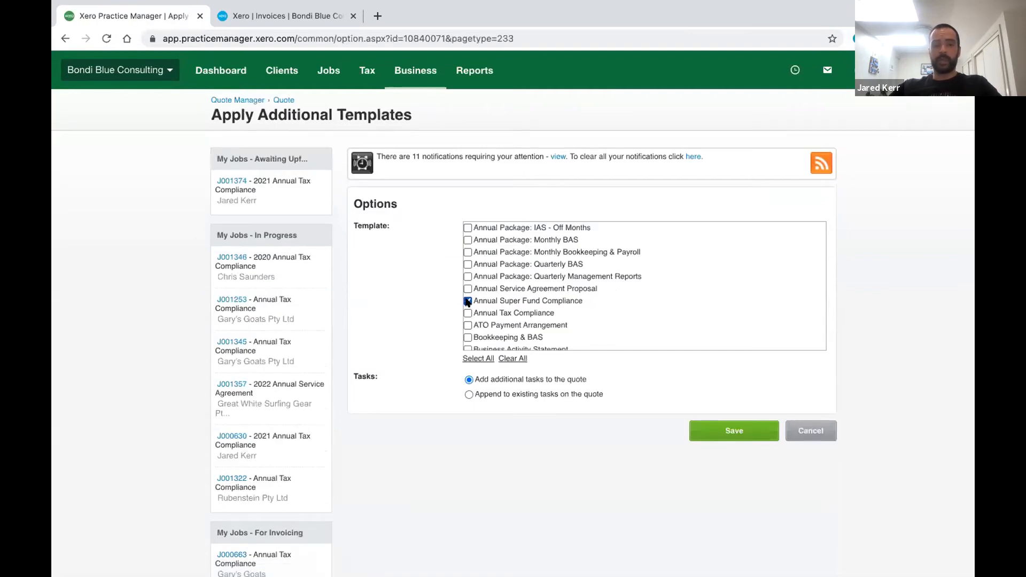
{"action": "left_click", "coordinate": [729, 436]}
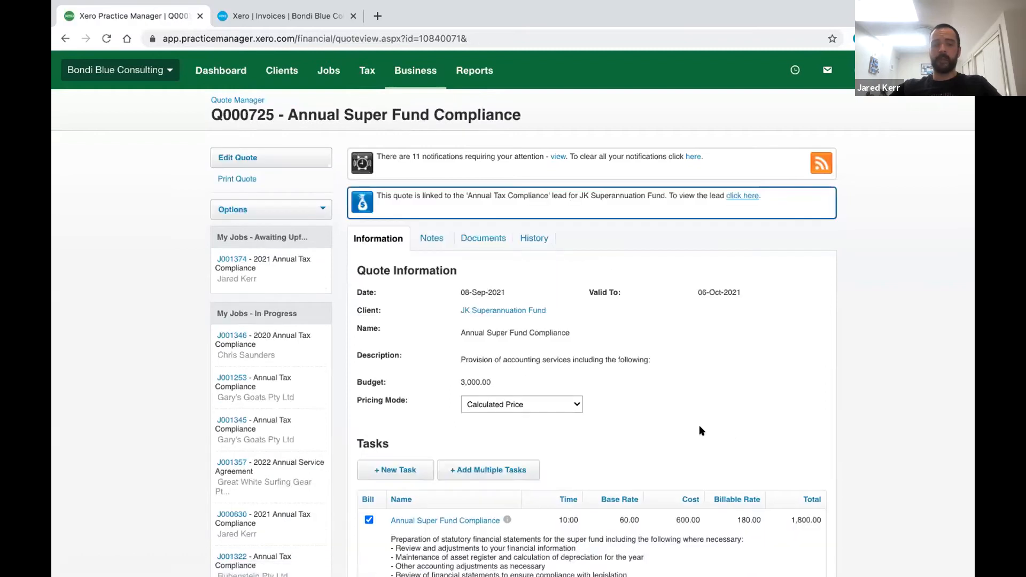
- Review the quote's tasks, costs, totals and profit margin
{"action": "scroll", "coordinate": [643, 431], "scroll_direction": "down", "scroll_amount": 3}
{"action": "scroll", "coordinate": [644, 435], "scroll_direction": "down", "scroll_amount": 5}
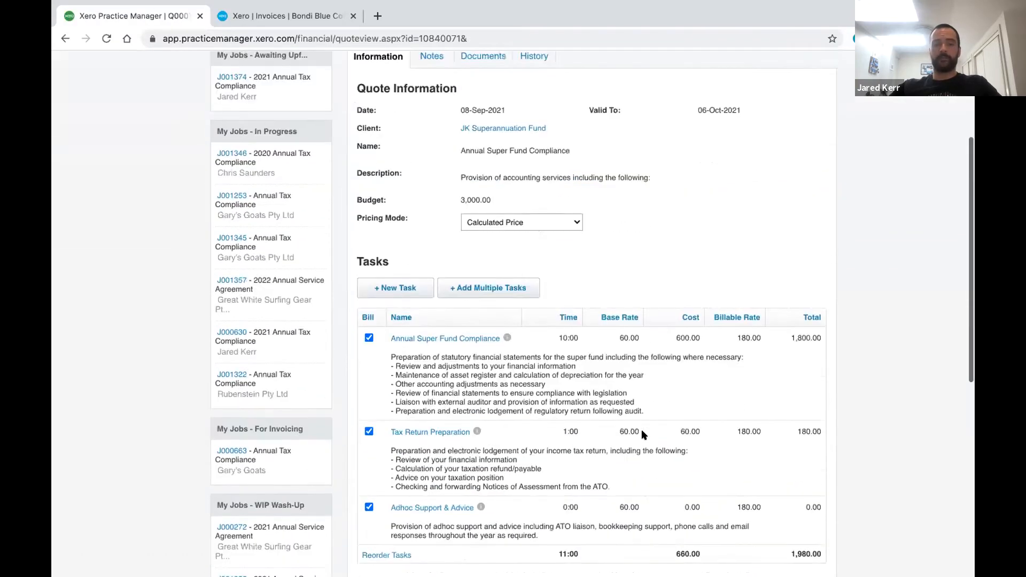
{"action": "scroll", "coordinate": [643, 435], "scroll_direction": "down", "scroll_amount": 3}
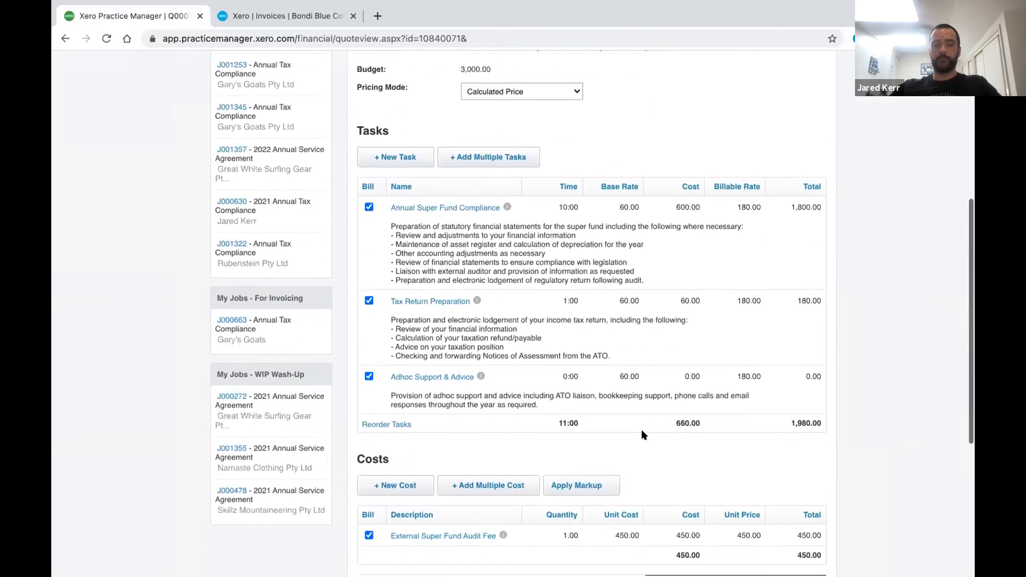
{"action": "scroll", "coordinate": [643, 436], "scroll_direction": "down", "scroll_amount": 1}
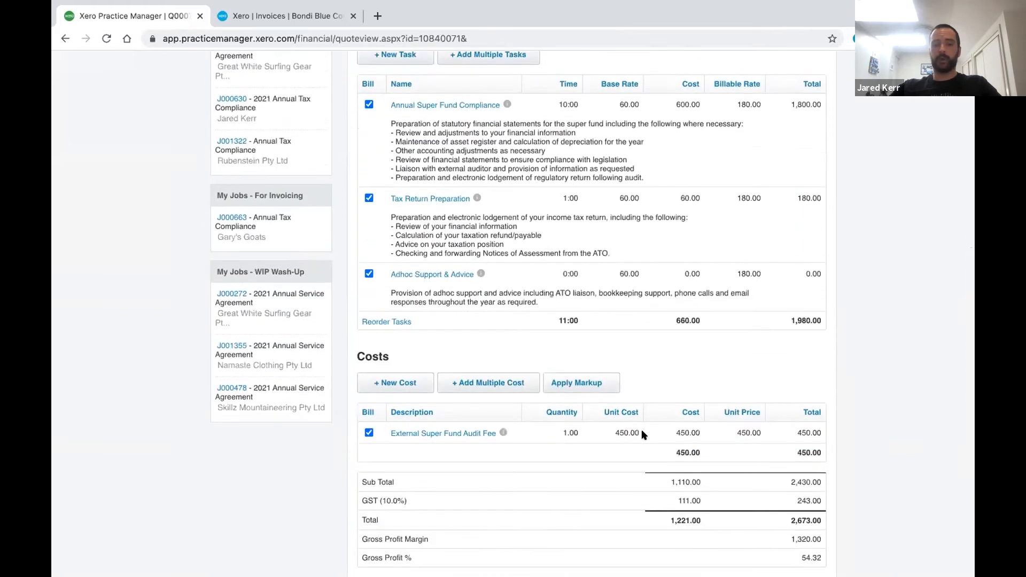
{"action": "scroll", "coordinate": [643, 435], "scroll_direction": "down", "scroll_amount": 2}
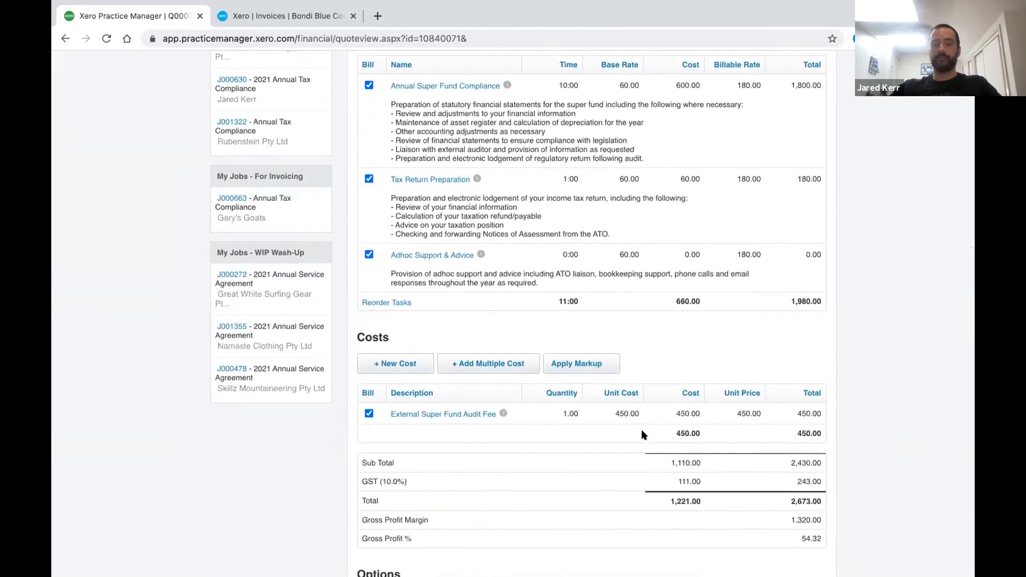
{"action": "scroll", "coordinate": [643, 436], "scroll_direction": "down", "scroll_amount": 2}
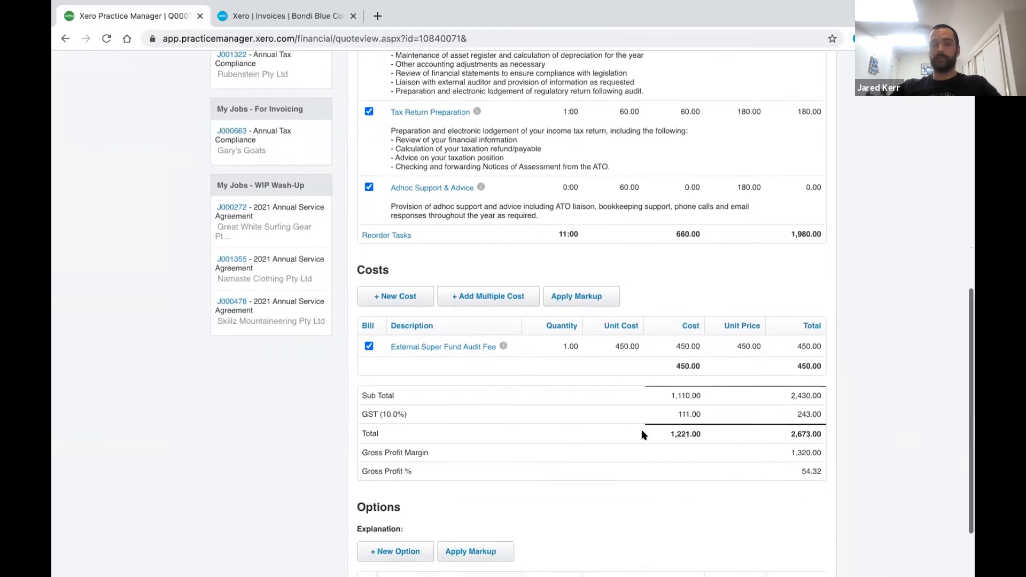
- Issue and print the quote with the 50% Upfront - Bondi Blue Consulting template, marked as sent
{"action": "scroll", "coordinate": [643, 435], "scroll_direction": "down", "scroll_amount": 2}
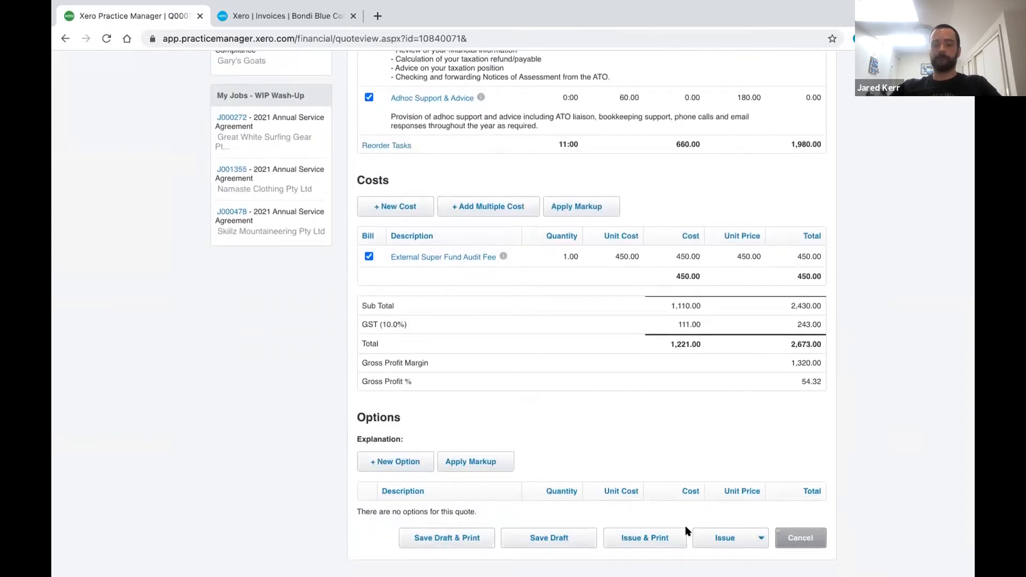
{"action": "left_click", "coordinate": [661, 537]}
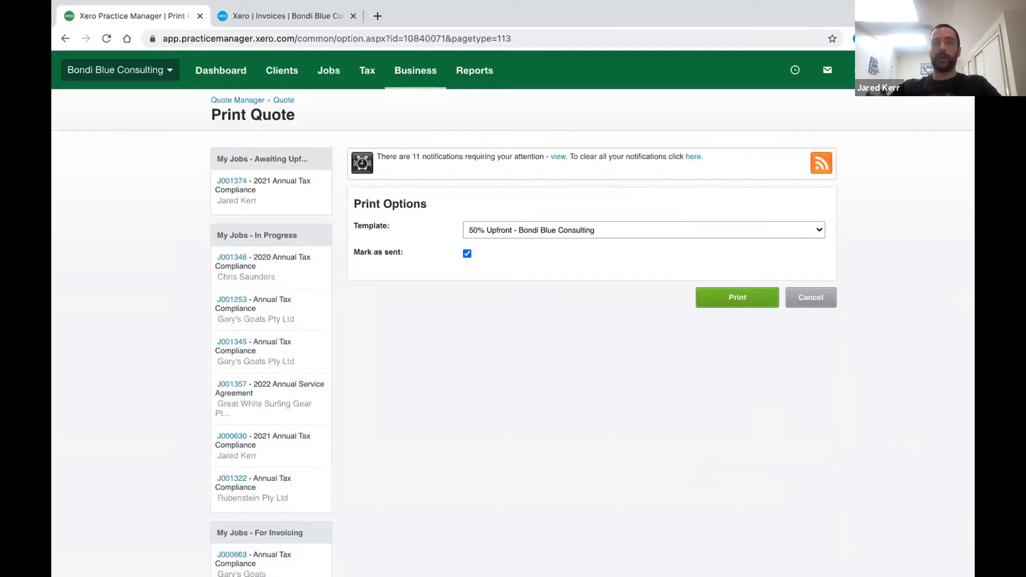
{"action": "left_click", "coordinate": [716, 298]}
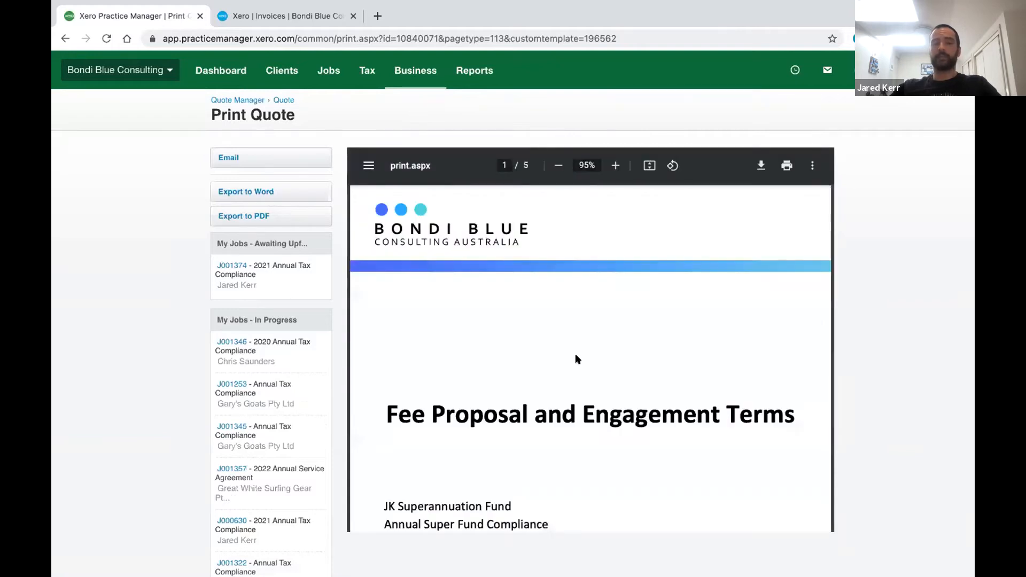
- Review the printed fee proposal's task pricing, payment terms and conditions, along with its email and export options
{"action": "scroll", "coordinate": [578, 359], "scroll_direction": "down", "scroll_amount": 10}
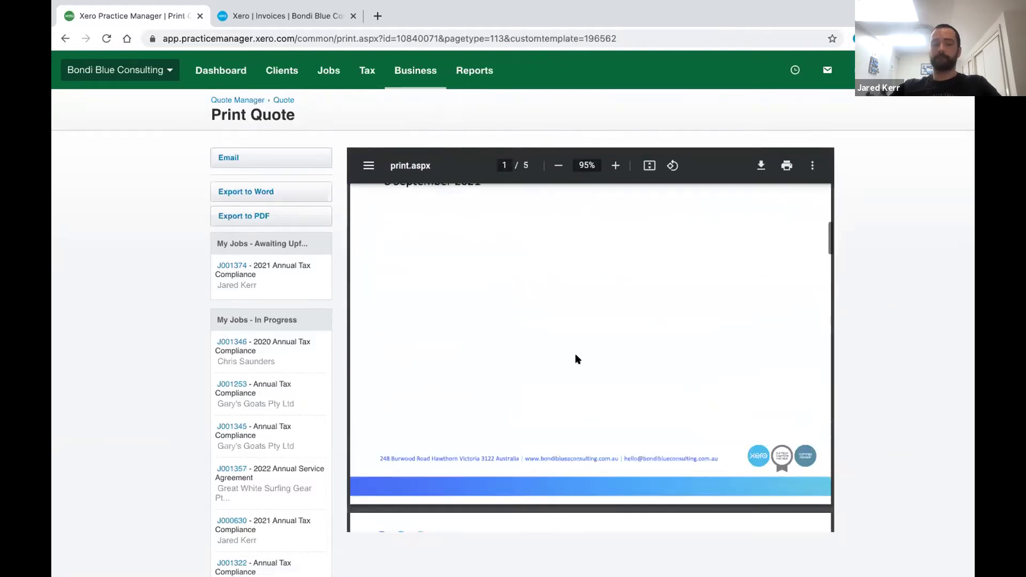
{"action": "scroll", "coordinate": [577, 360], "scroll_direction": "down", "scroll_amount": 5}
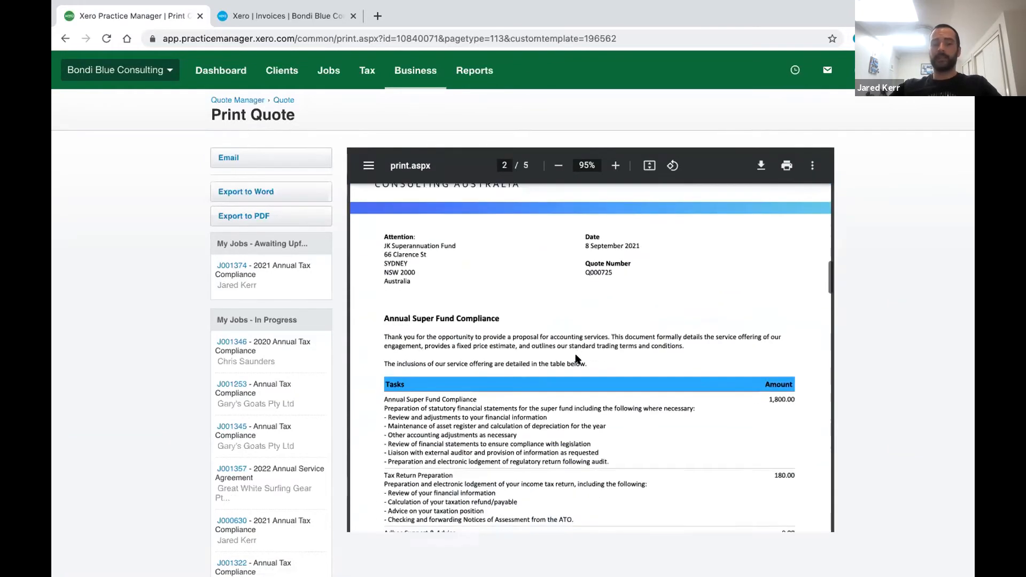
{"action": "scroll", "coordinate": [578, 359], "scroll_direction": "down", "scroll_amount": 10}
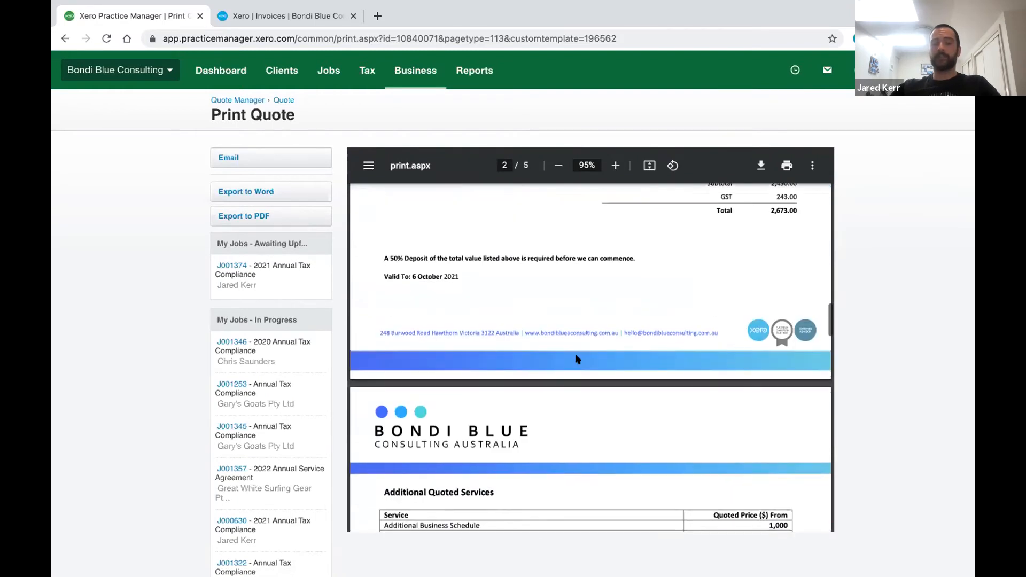
{"action": "scroll", "coordinate": [578, 359], "scroll_direction": "down", "scroll_amount": 10}
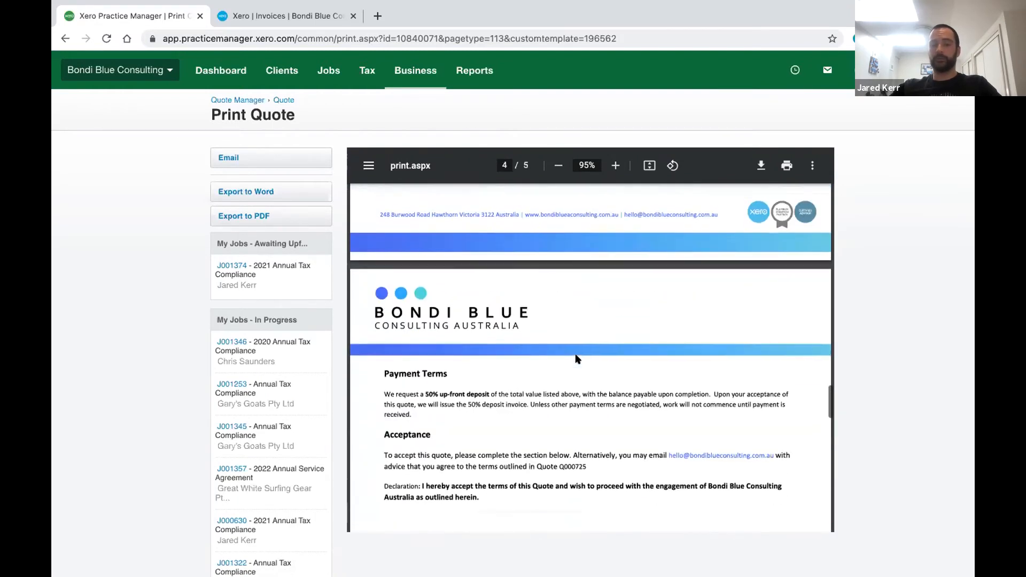
{"action": "scroll", "coordinate": [577, 360], "scroll_direction": "down", "scroll_amount": 10}
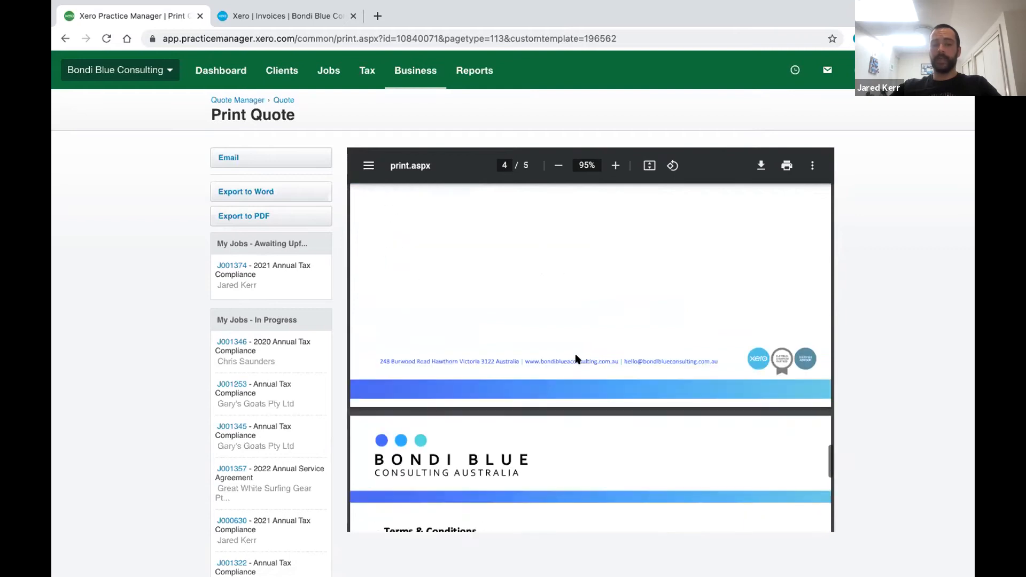
{"action": "scroll", "coordinate": [578, 359], "scroll_direction": "down", "scroll_amount": 5}
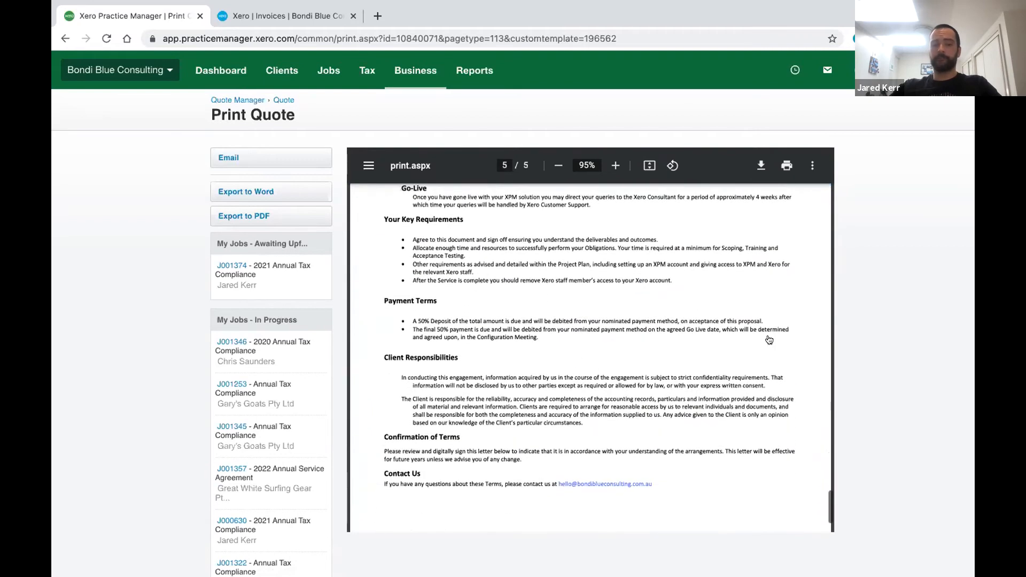
{"action": "scroll", "coordinate": [883, 333], "scroll_direction": "down", "scroll_amount": 2}
{"action": "left_click", "coordinate": [227, 106]}
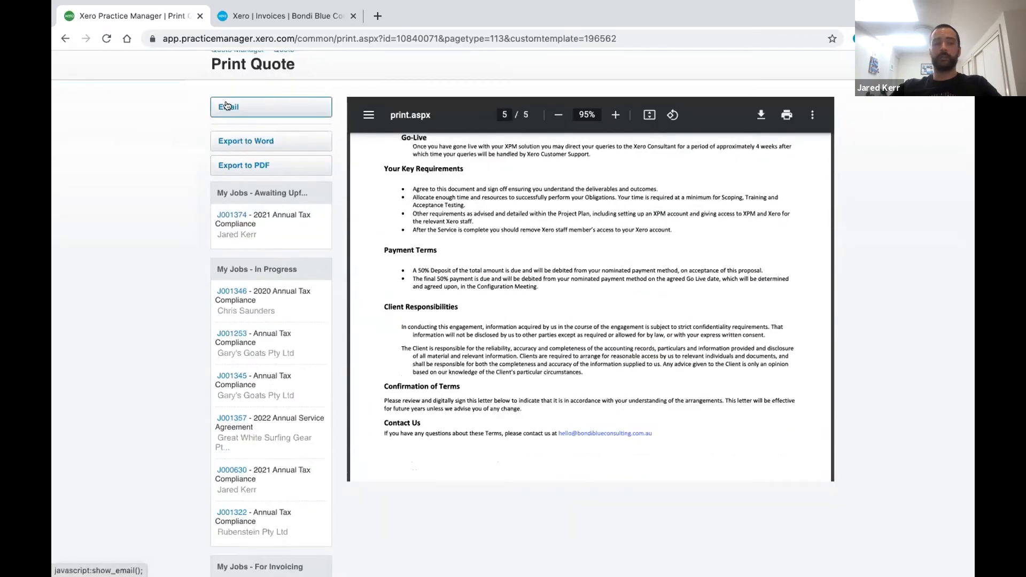
{"action": "left_click", "coordinate": [246, 167]}
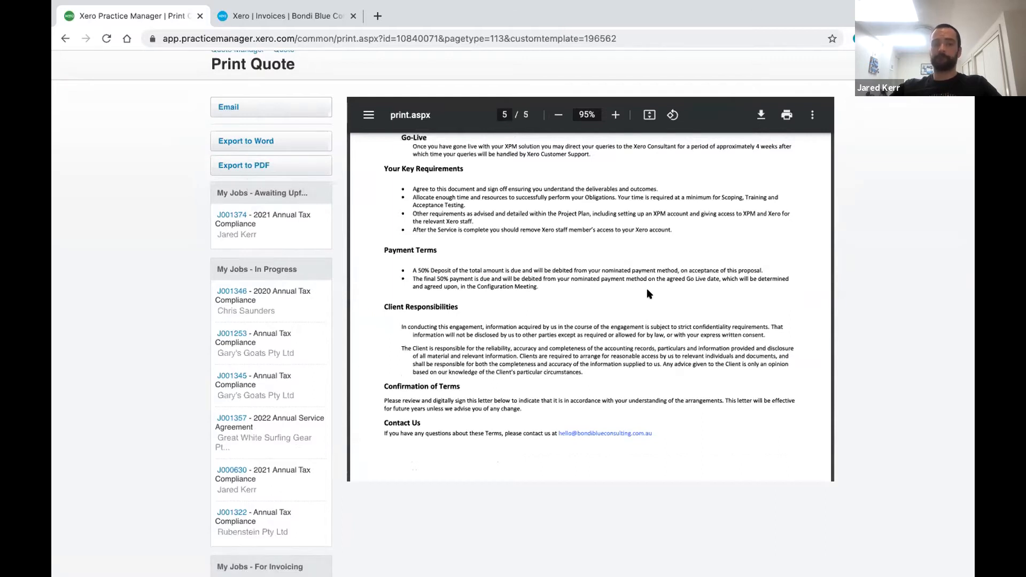
{"action": "scroll", "coordinate": [875, 312], "scroll_direction": "up", "scroll_amount": 2}
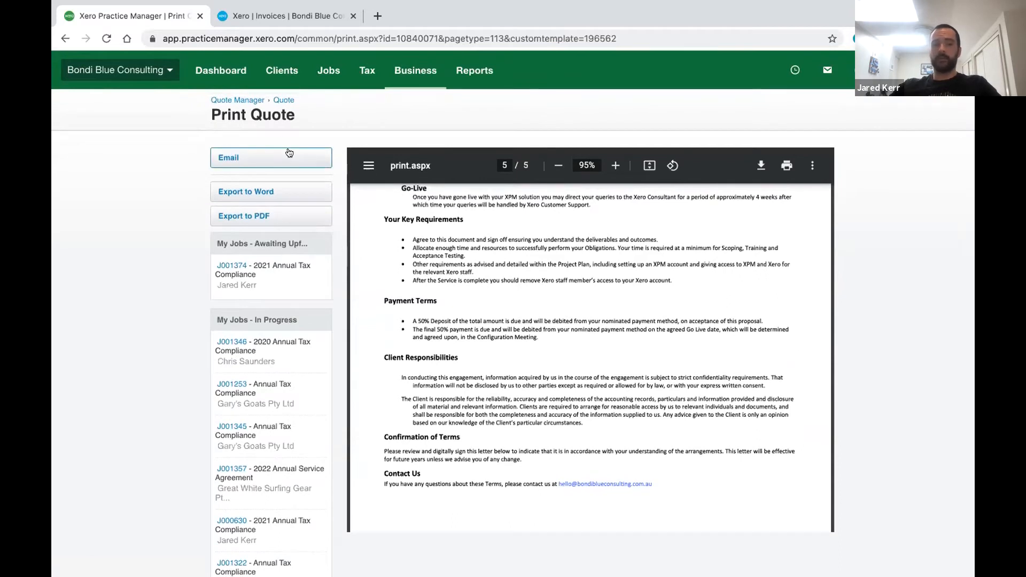
- Return to the list of all quotes and sort it by quote number in descending order
{"action": "left_click", "coordinate": [224, 102]}
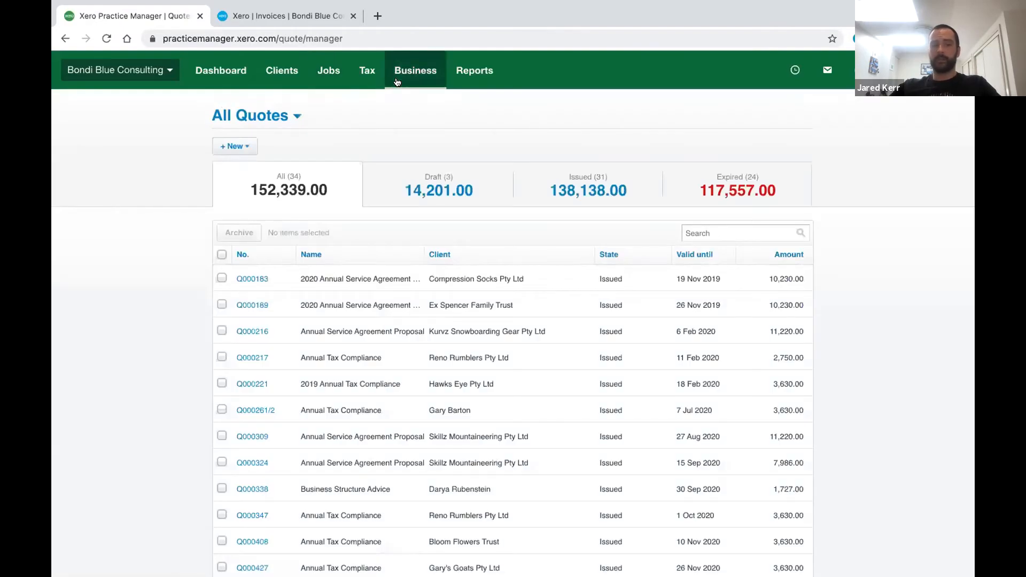
{"action": "mouse_move", "coordinate": [397, 82]}
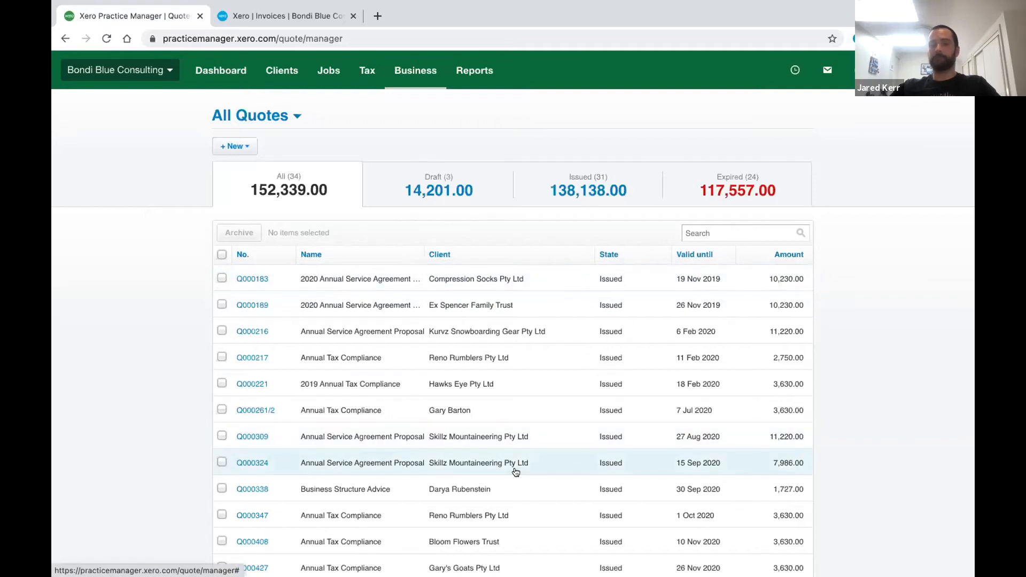
{"action": "left_click", "coordinate": [258, 257]}
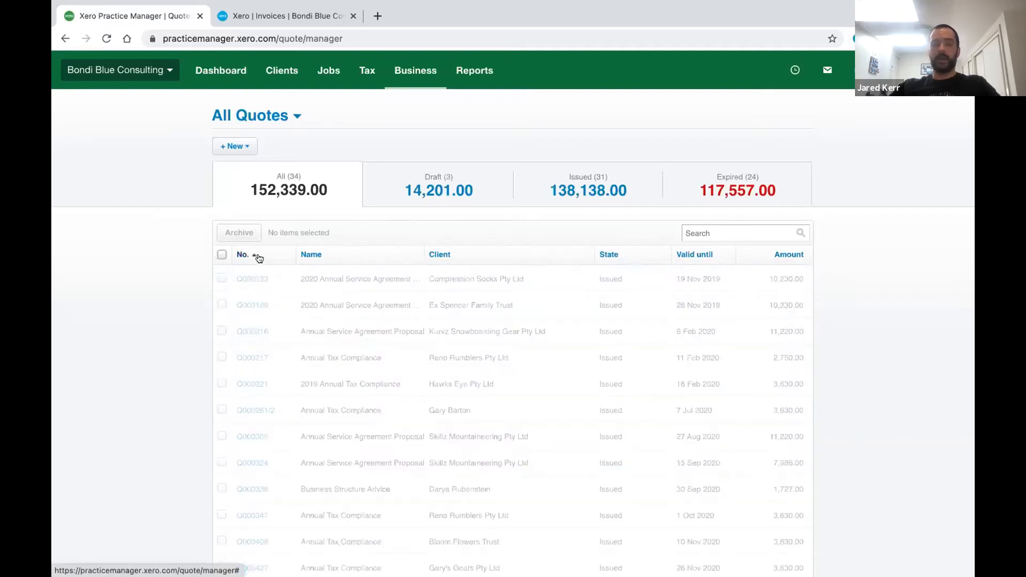
{"action": "left_click", "coordinate": [258, 258]}
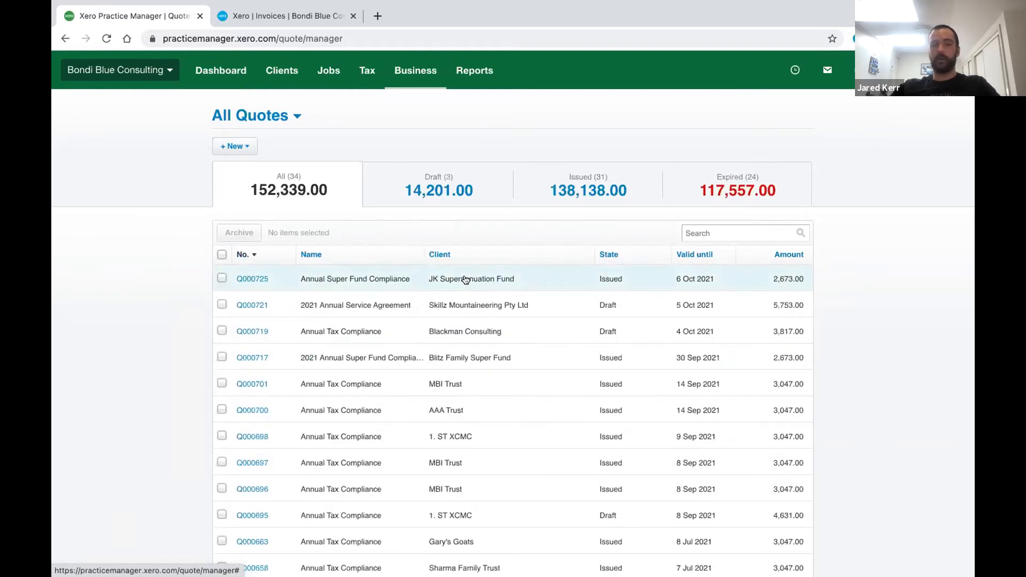
- Open the JK Superannuation Fund quote for Annual Super Fund Compliance and mark it as accepted
{"action": "left_click", "coordinate": [254, 280]}
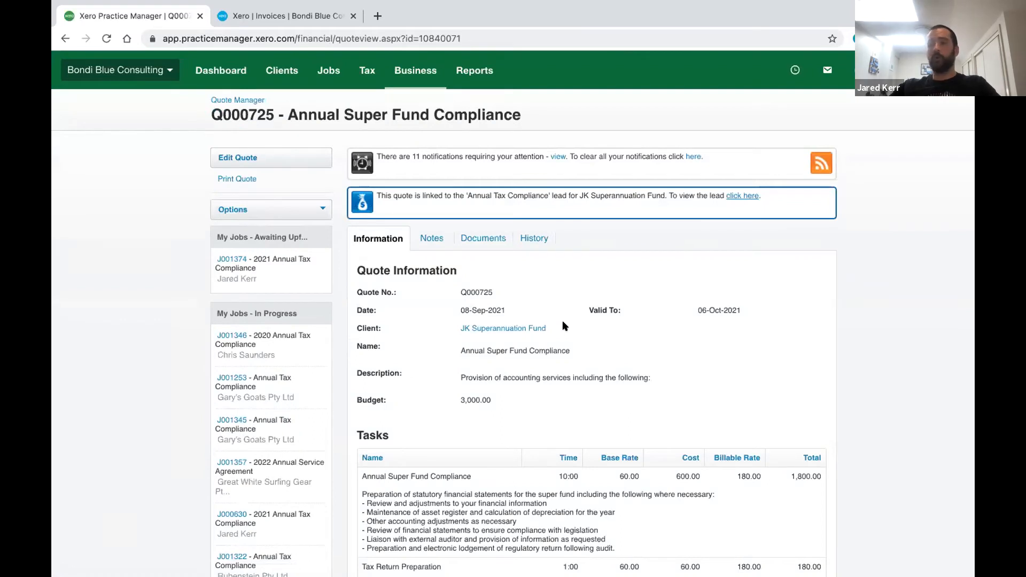
{"action": "scroll", "coordinate": [563, 326], "scroll_direction": "down", "scroll_amount": 9}
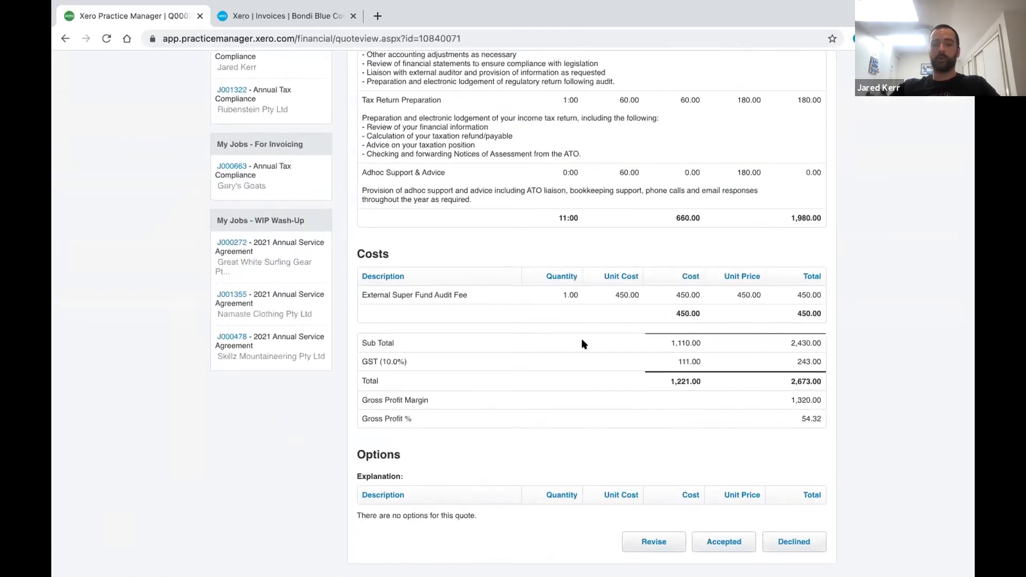
{"action": "left_click", "coordinate": [721, 539]}
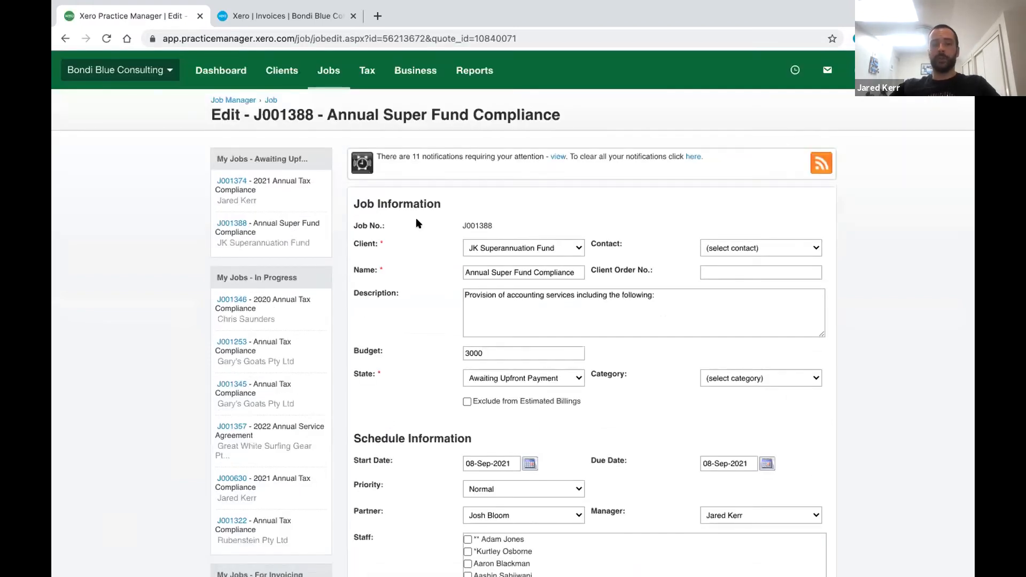
- Name the new job 2021 Annual Super Fund Compliance, with the state In Progress and the category SMSF - NEM
{"action": "left_click", "coordinate": [464, 272]}
{"action": "type", "text": "2021"}
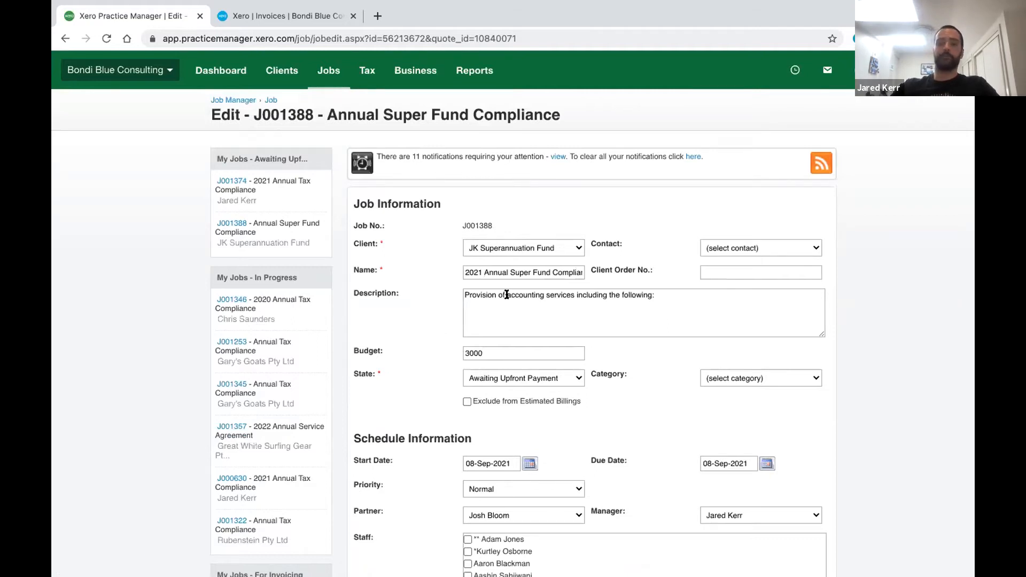
{"action": "scroll", "coordinate": [507, 294], "scroll_direction": "down", "scroll_amount": 3}
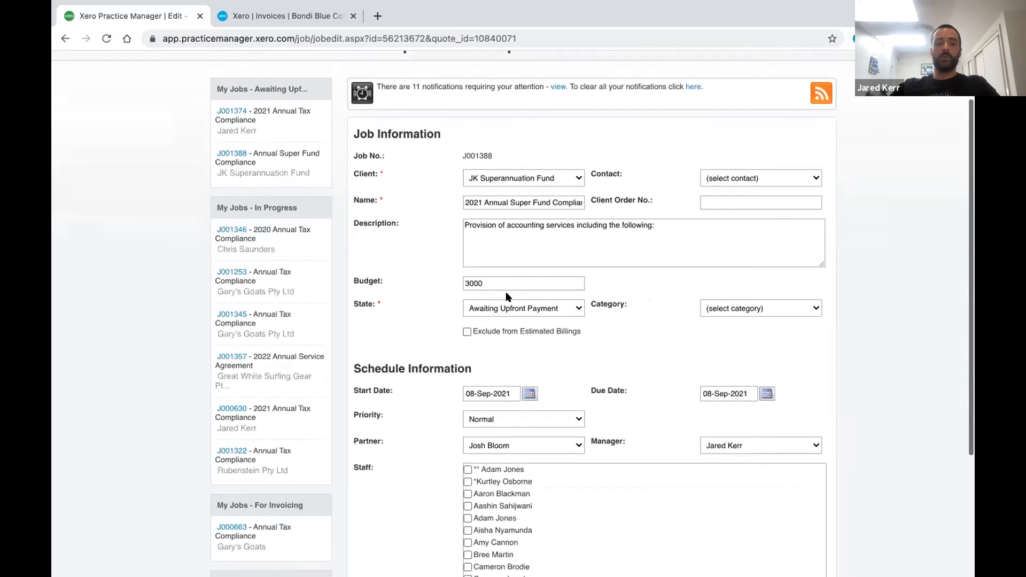
{"action": "left_click", "coordinate": [579, 308]}
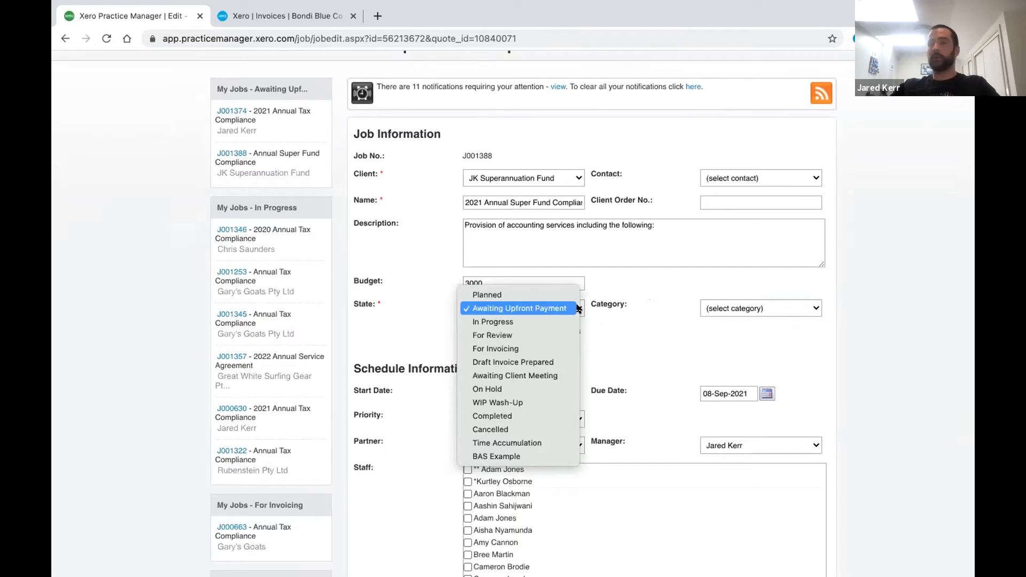
{"action": "left_click", "coordinate": [543, 322]}
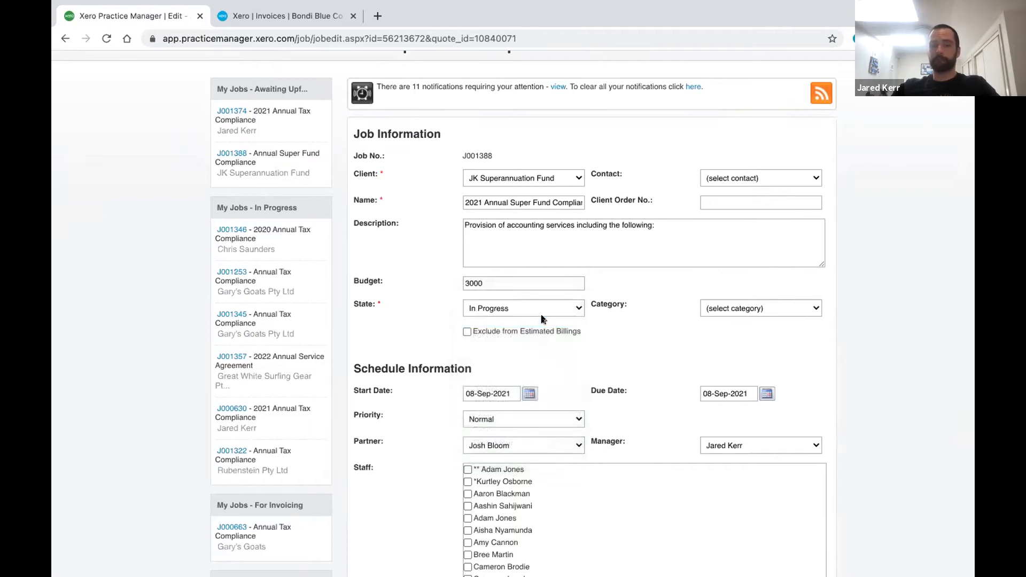
{"action": "left_click", "coordinate": [808, 306]}
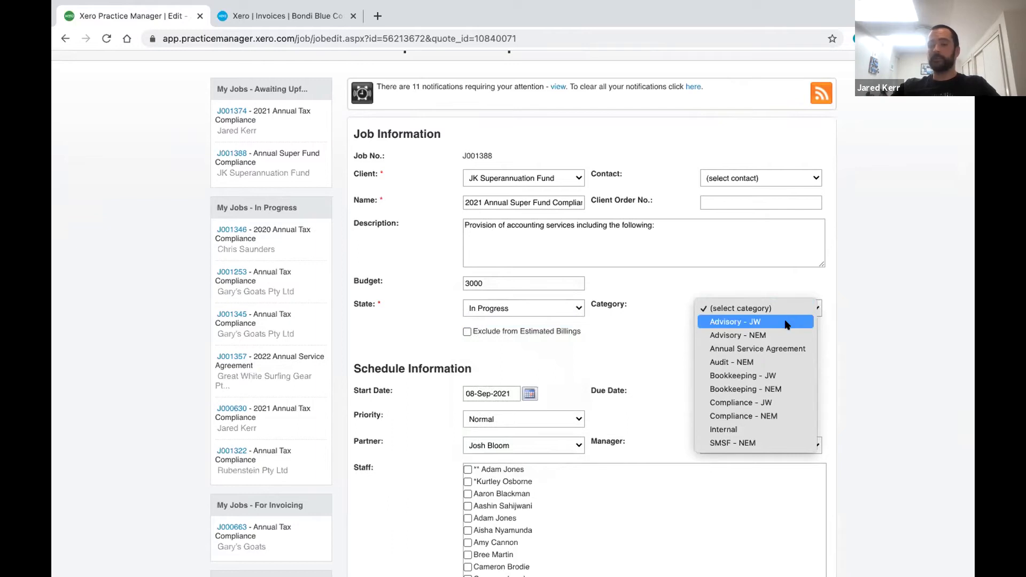
{"action": "left_click", "coordinate": [741, 443]}
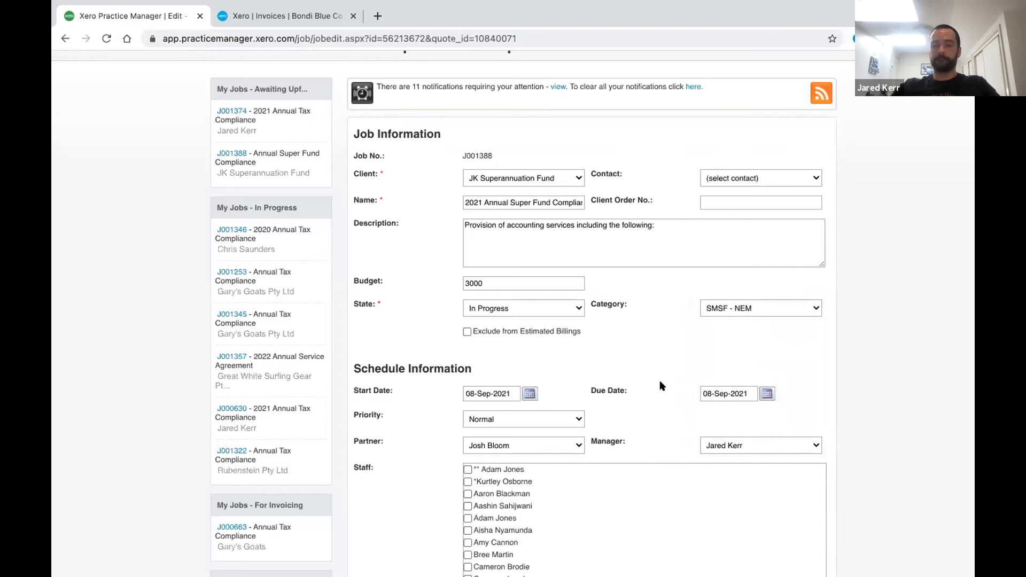
- Set the job's due date to 29-Sep-2021
{"action": "scroll", "coordinate": [669, 383], "scroll_direction": "down", "scroll_amount": 2}
{"action": "scroll", "coordinate": [669, 382], "scroll_direction": "down", "scroll_amount": 3}
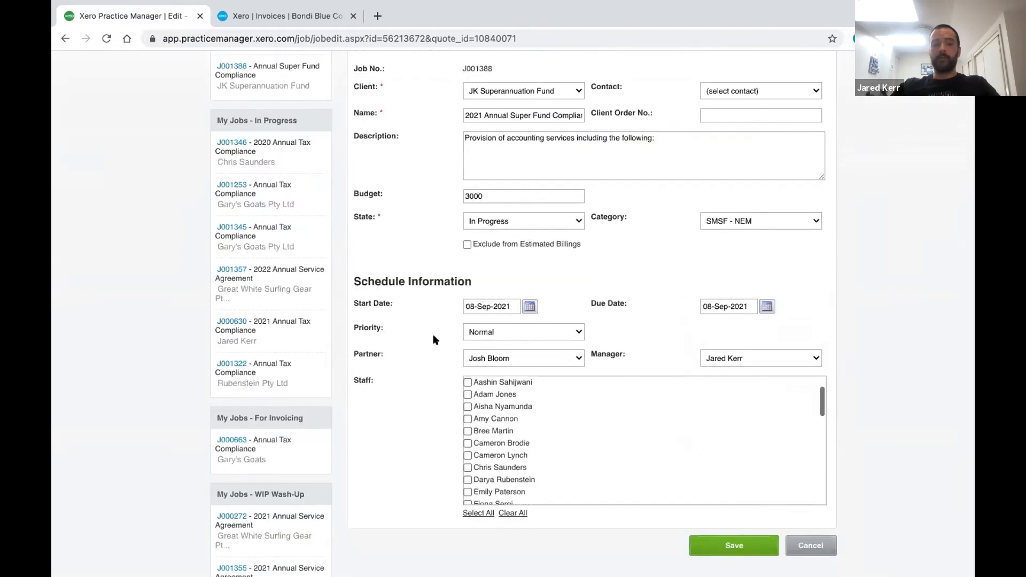
{"action": "scroll", "coordinate": [421, 389], "scroll_direction": "down", "scroll_amount": 1}
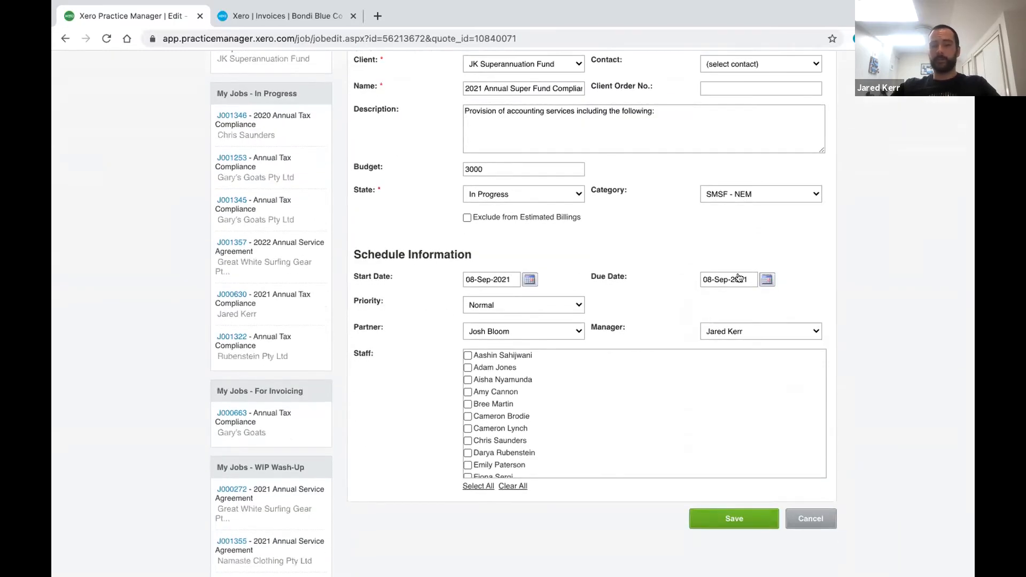
{"action": "left_click", "coordinate": [757, 282]}
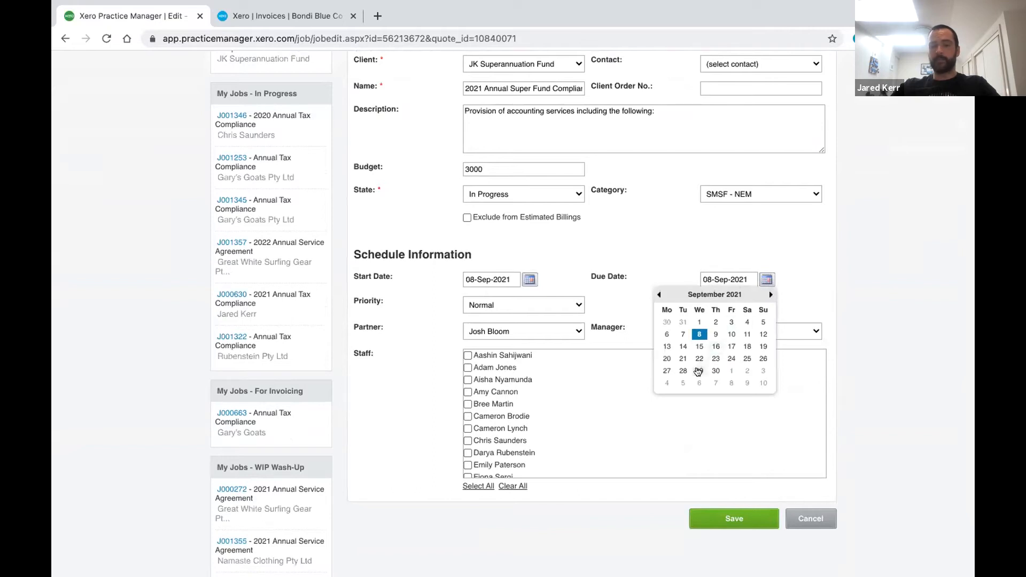
{"action": "left_click", "coordinate": [699, 371]}
- Assign the job's manager and two other staff members to the job and save it
{"action": "scroll", "coordinate": [503, 434], "scroll_direction": "down", "scroll_amount": 2}
{"action": "left_click", "coordinate": [502, 442]}
{"action": "scroll", "coordinate": [505, 436], "scroll_direction": "down", "scroll_amount": 1}
{"action": "scroll", "coordinate": [506, 436], "scroll_direction": "down", "scroll_amount": 1}
{"action": "left_click", "coordinate": [469, 410]}
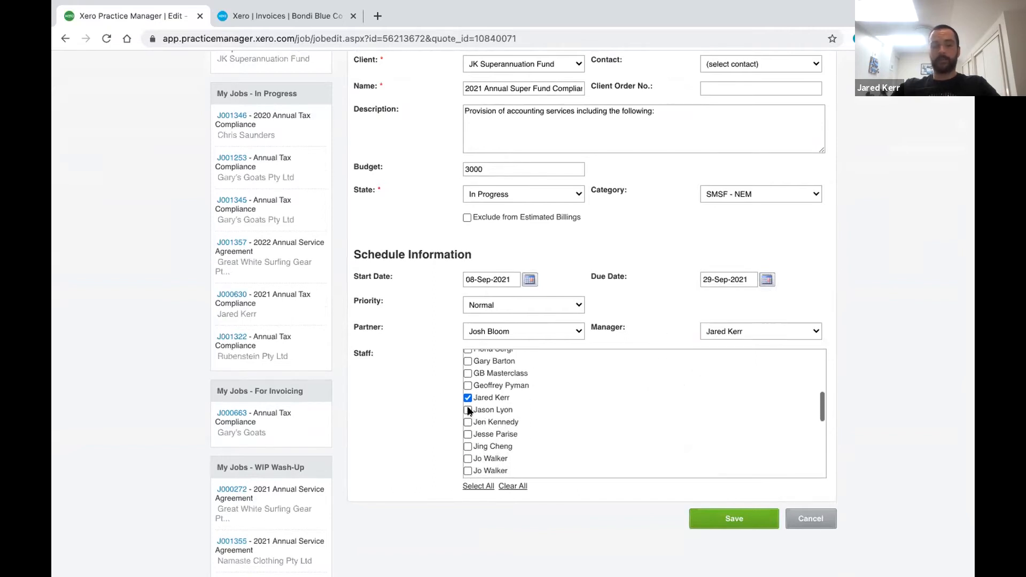
{"action": "left_click", "coordinate": [468, 434]}
{"action": "left_click", "coordinate": [709, 517]}
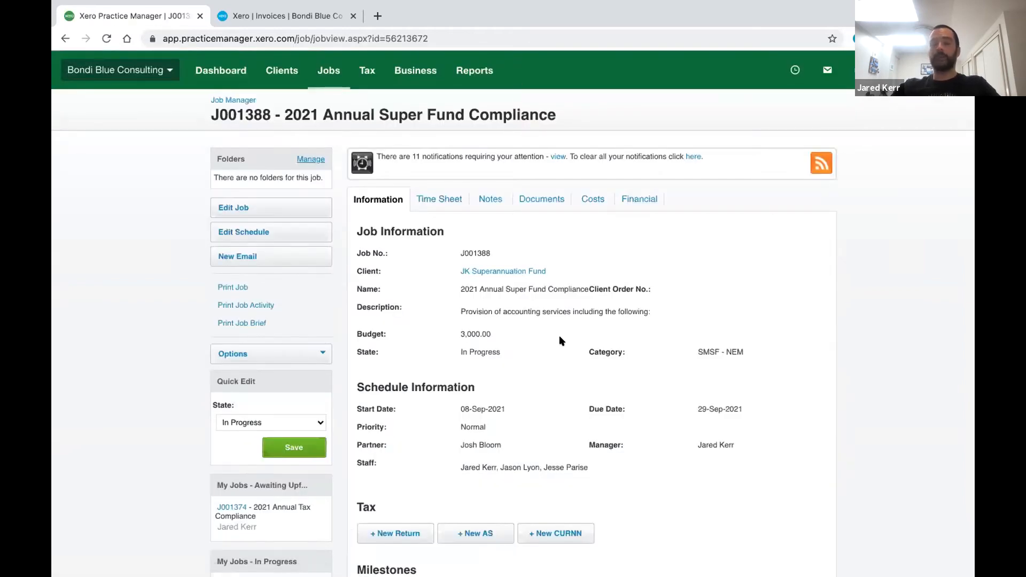
- Edit the job's Tax Return Preparation task and label it JK Superfund
{"action": "scroll", "coordinate": [561, 340], "scroll_direction": "down", "scroll_amount": 3}
{"action": "scroll", "coordinate": [561, 341], "scroll_direction": "down", "scroll_amount": 2}
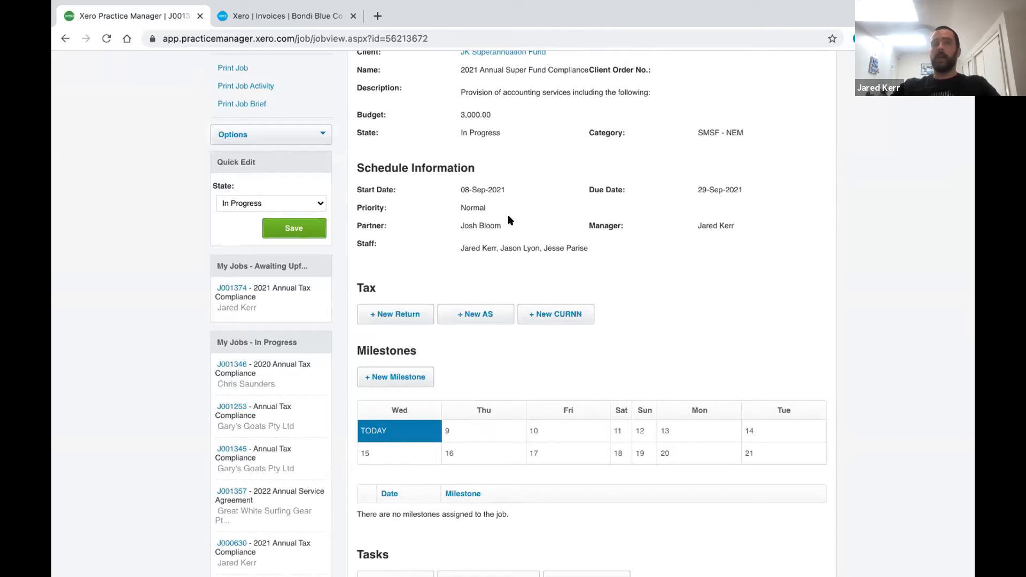
{"action": "scroll", "coordinate": [494, 378], "scroll_direction": "down", "scroll_amount": 2}
{"action": "scroll", "coordinate": [495, 376], "scroll_direction": "down", "scroll_amount": 5}
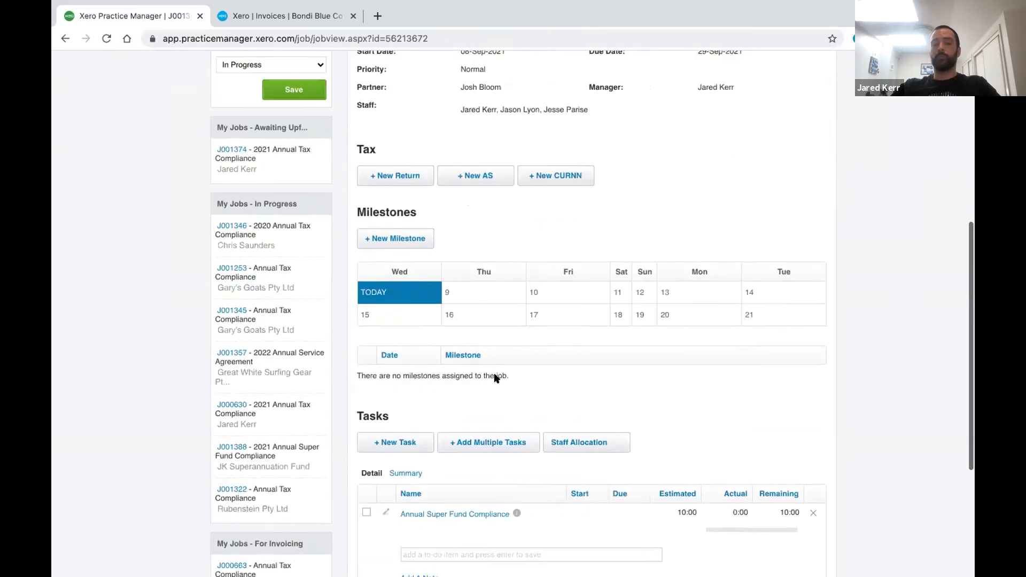
{"action": "scroll", "coordinate": [495, 376], "scroll_direction": "down", "scroll_amount": 2}
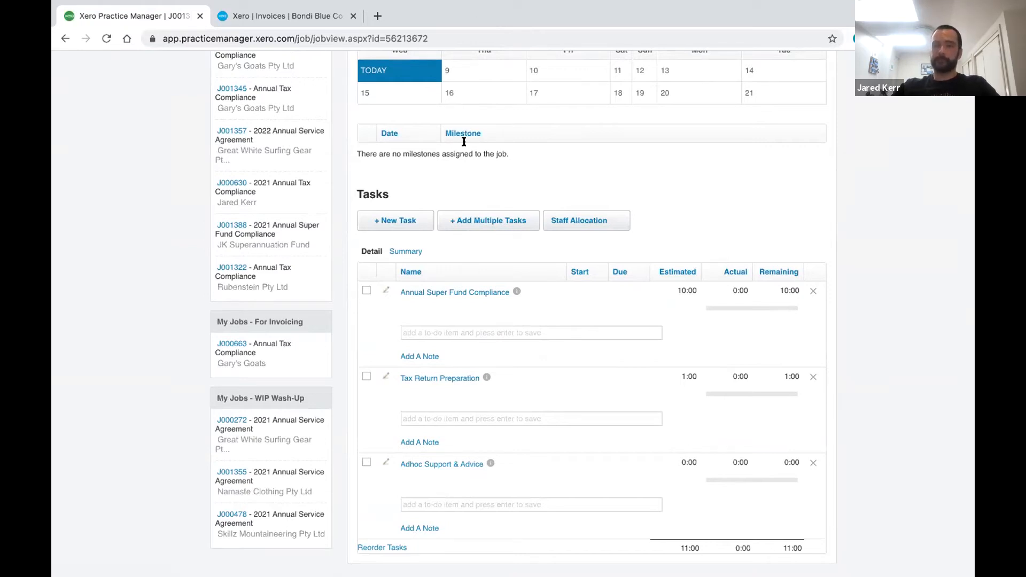
{"action": "left_click", "coordinate": [385, 377]}
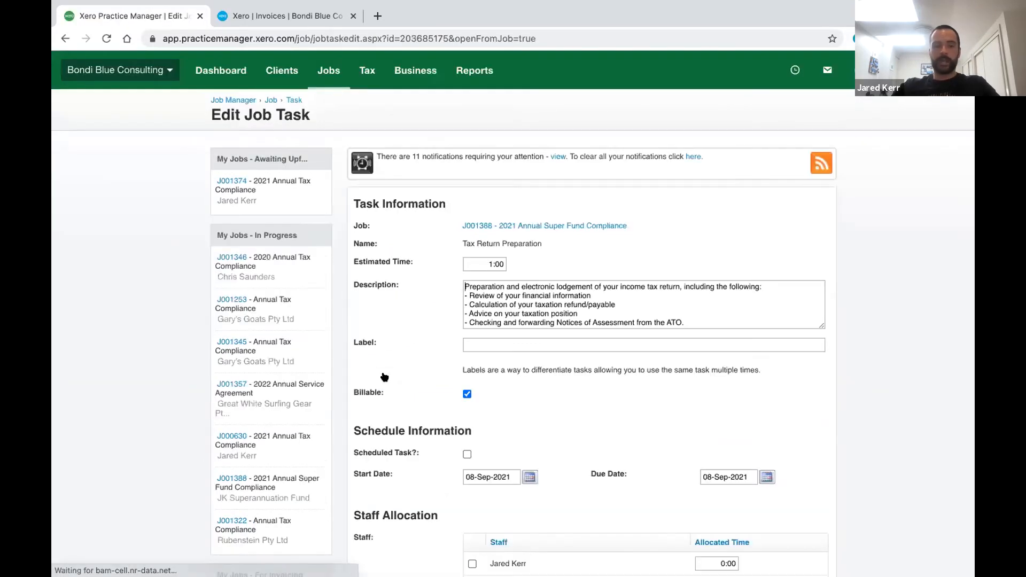
{"action": "type", "text": "JK Superfund"}
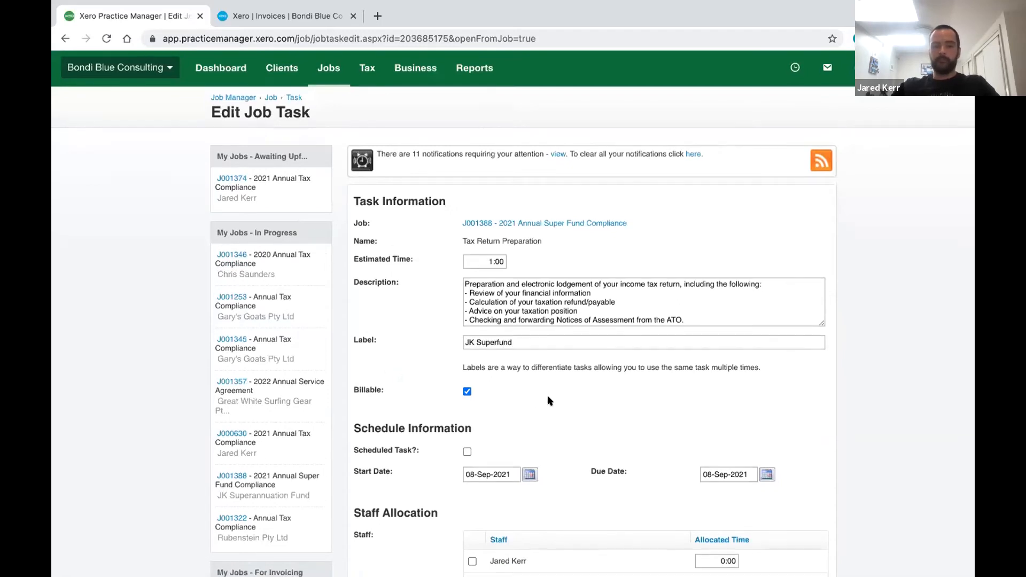
- Allocate the job's manager to the Tax Return Preparation task, save it, and check the job's task list
{"action": "scroll", "coordinate": [549, 401], "scroll_direction": "down", "scroll_amount": 3}
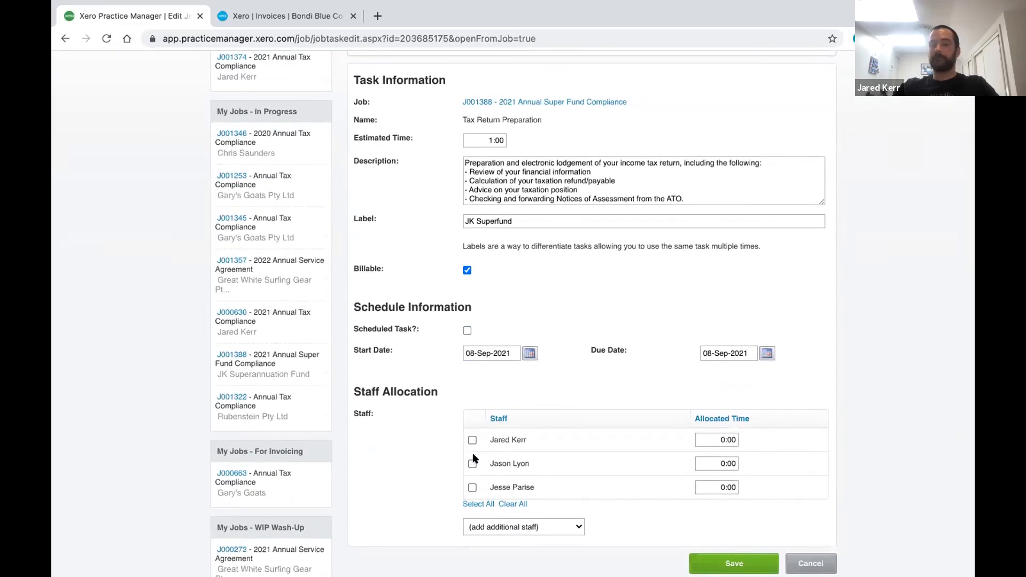
{"action": "left_click", "coordinate": [471, 440]}
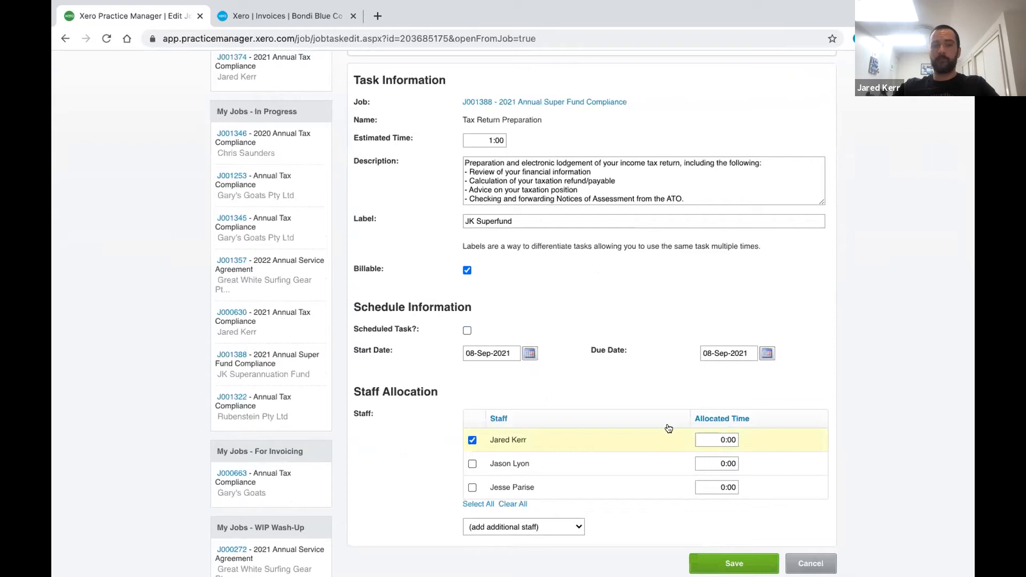
{"action": "left_click", "coordinate": [733, 563]}
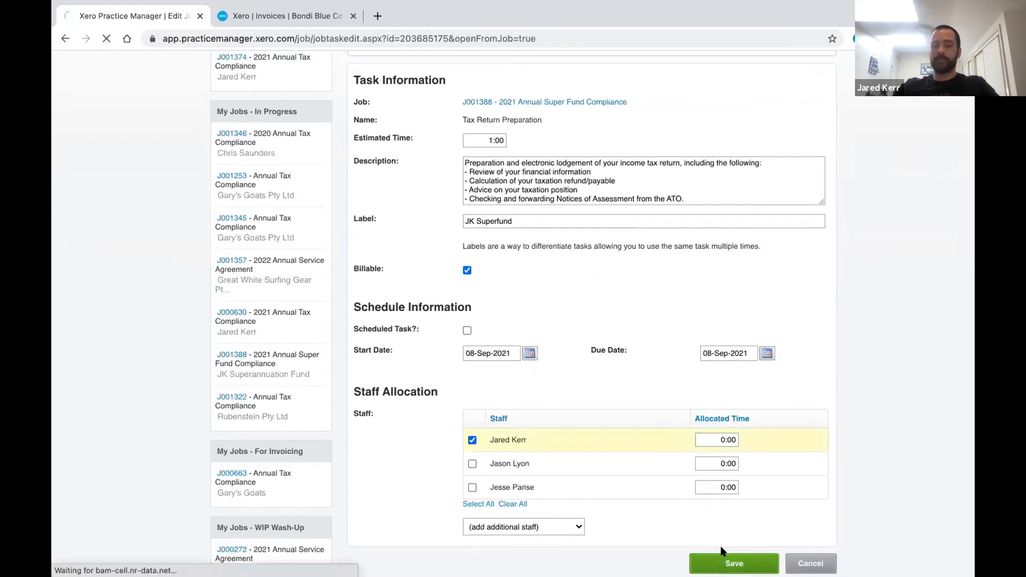
{"action": "scroll", "coordinate": [628, 481], "scroll_direction": "down", "scroll_amount": 7}
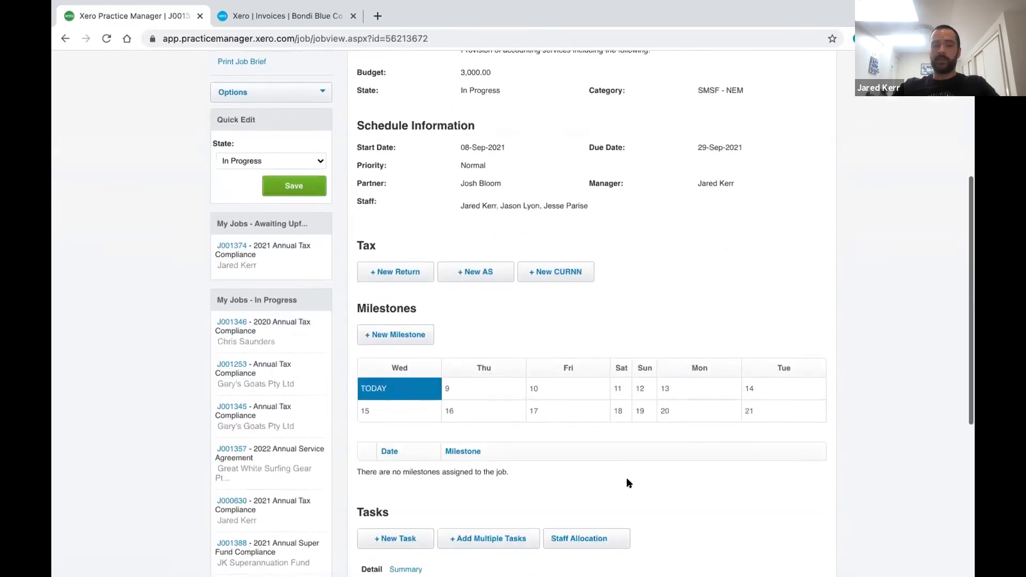
{"action": "scroll", "coordinate": [628, 482], "scroll_direction": "down", "scroll_amount": 4}
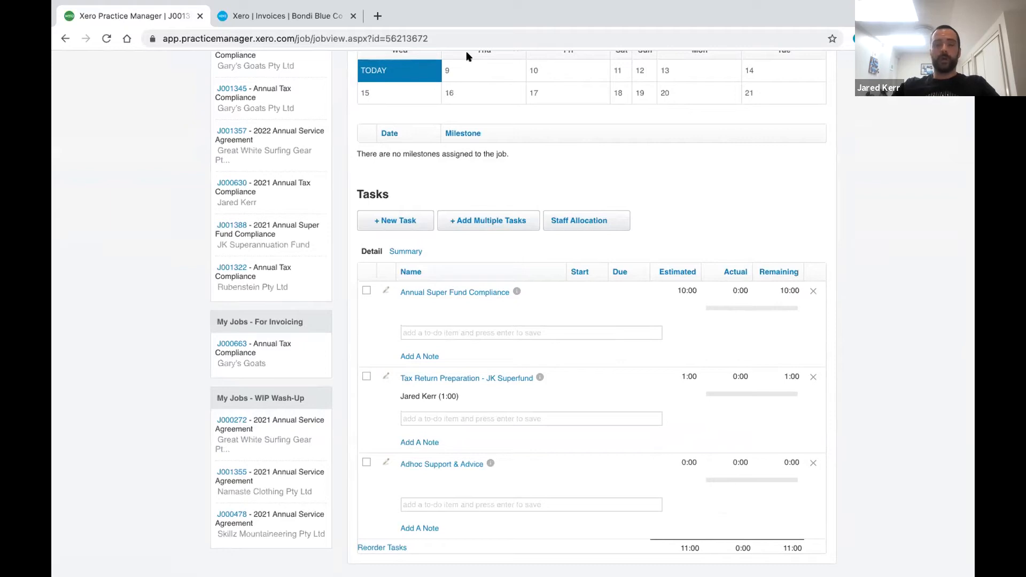
- Add a 1:00 time entry for the client JK Superannuation Fund
{"action": "scroll", "coordinate": [469, 214], "scroll_direction": "up", "scroll_amount": 5}
{"action": "scroll", "coordinate": [468, 213], "scroll_direction": "up", "scroll_amount": 1}
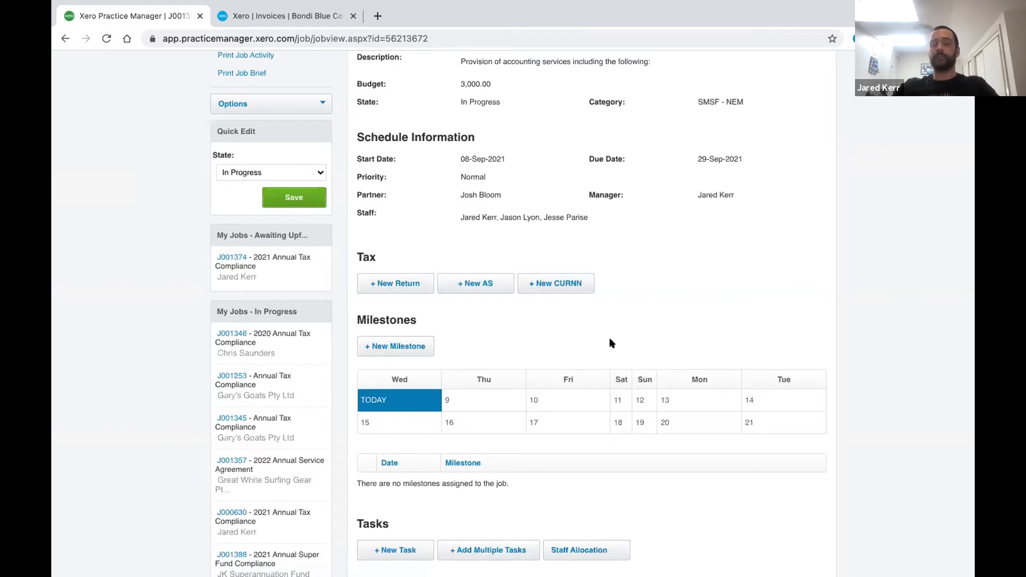
{"action": "scroll", "coordinate": [610, 338], "scroll_direction": "up", "scroll_amount": 5}
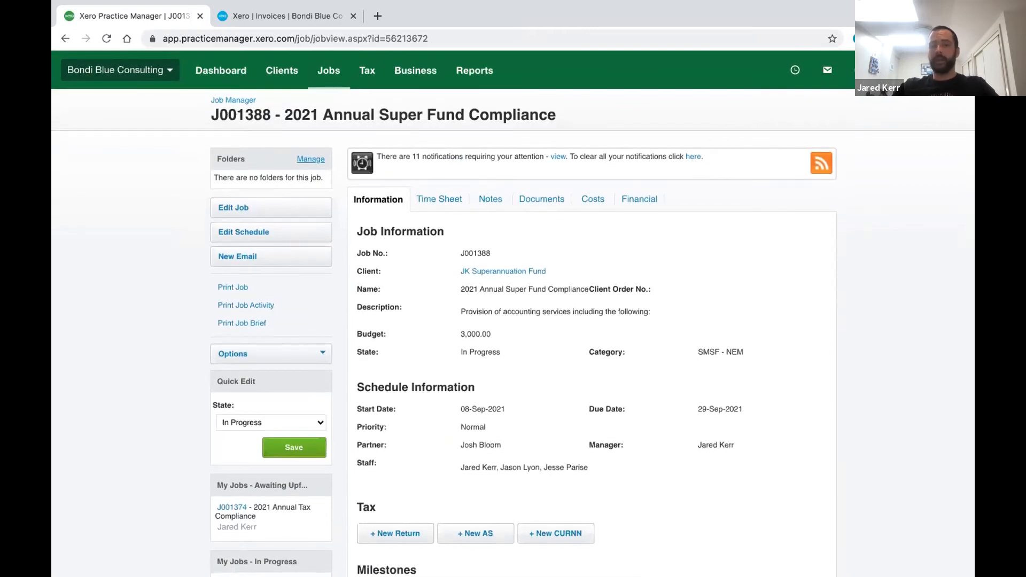
{"action": "left_click", "coordinate": [795, 71]}
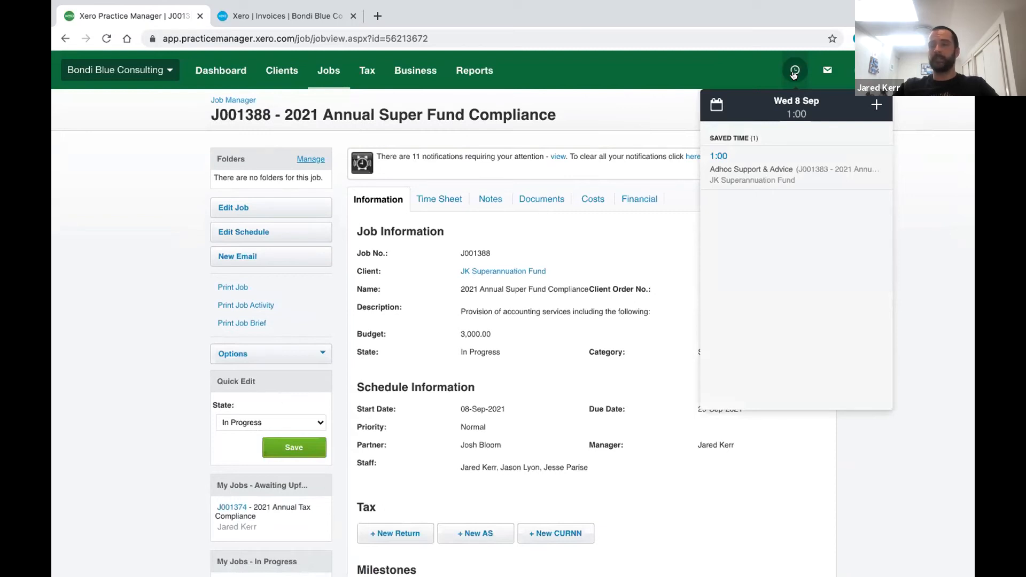
{"action": "left_click", "coordinate": [877, 104]}
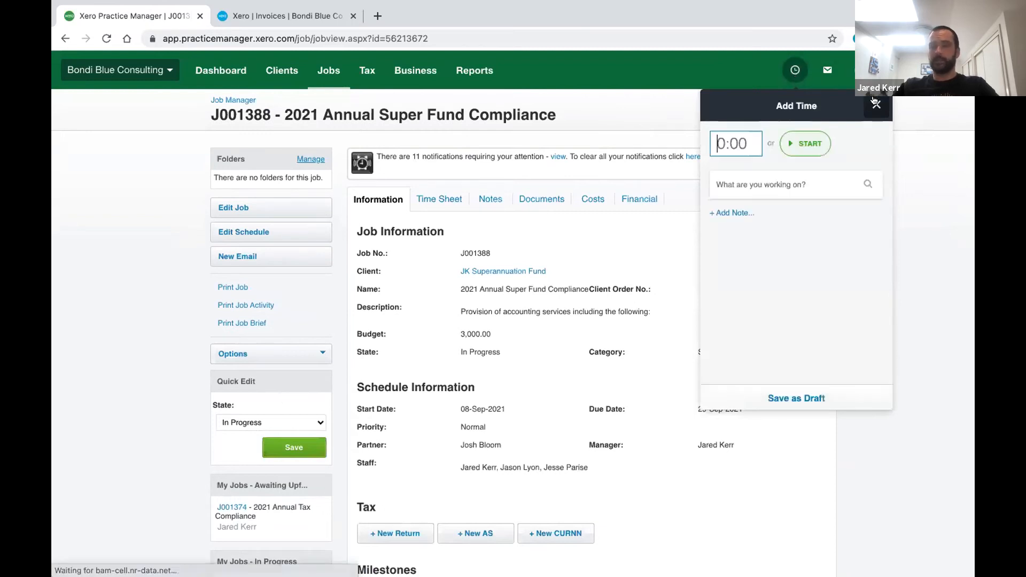
{"action": "type", "text": "1"}
{"action": "left_click", "coordinate": [764, 181]}
{"action": "type", "text": "jk"}
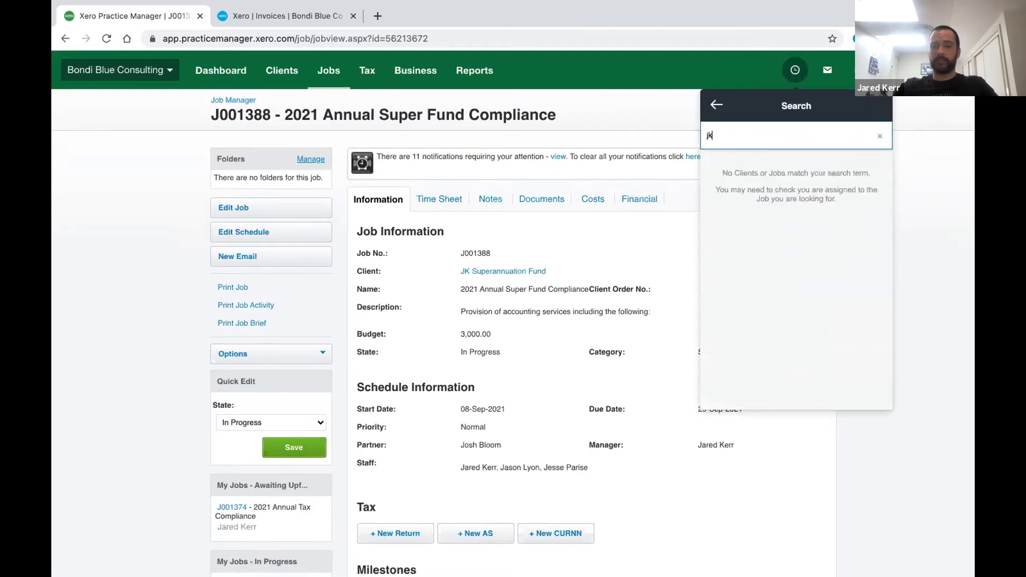
{"action": "left_click", "coordinate": [753, 163]}
- Book the time entry to job J001388, task Tax Return Preparation - JK Superfund, and save it
{"action": "left_click", "coordinate": [773, 217]}
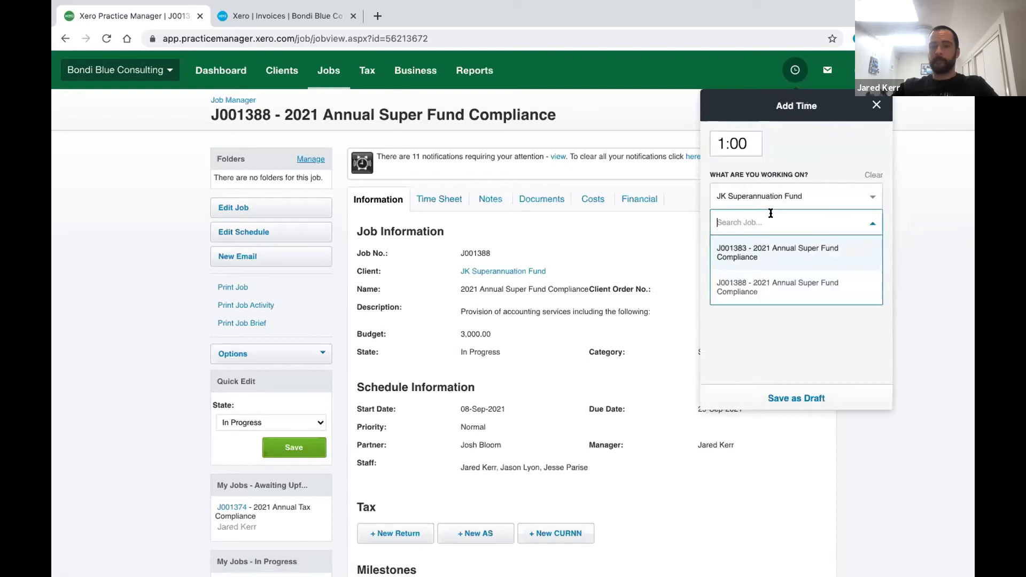
{"action": "left_click", "coordinate": [768, 287]}
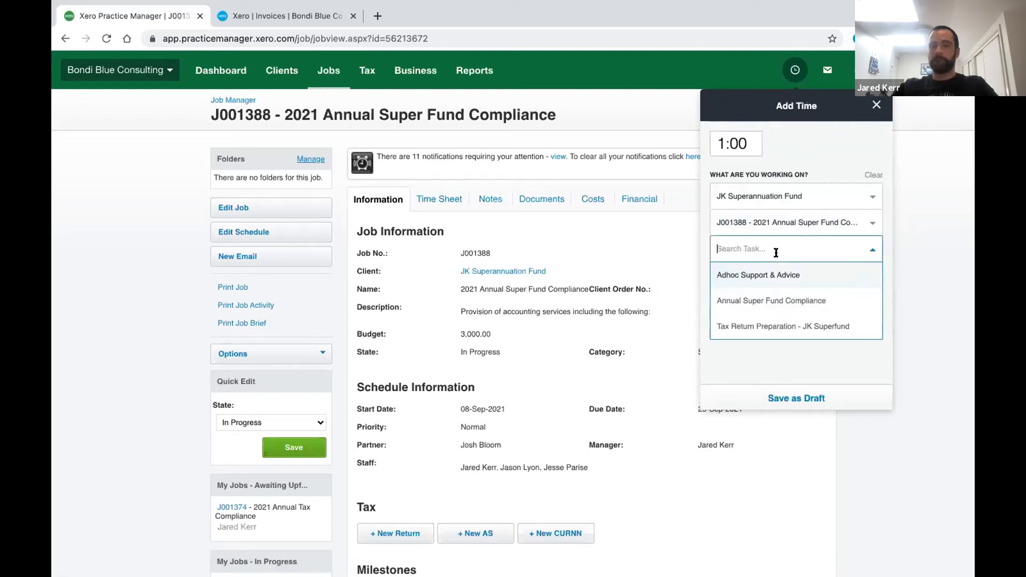
{"action": "left_click", "coordinate": [745, 327]}
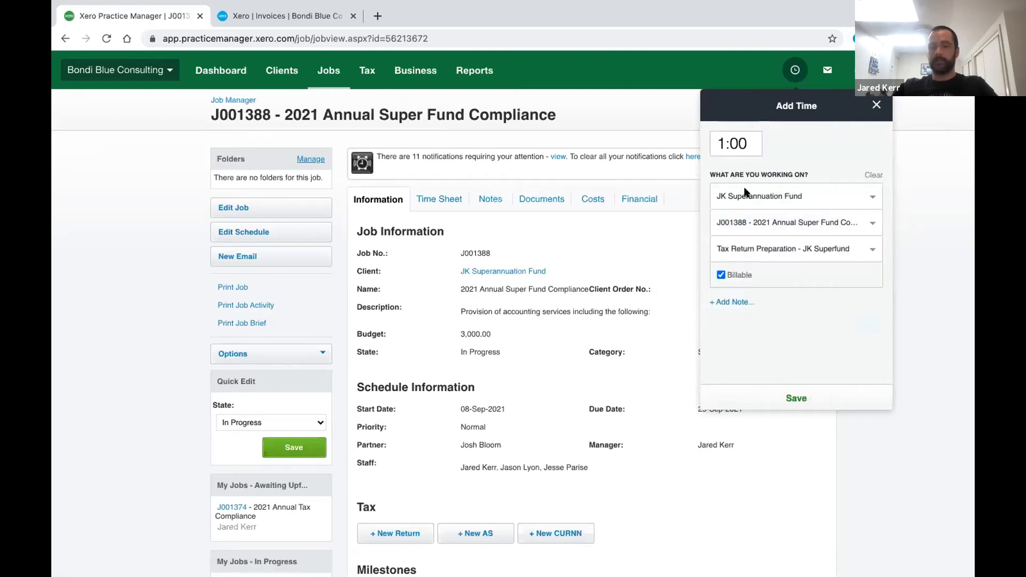
{"action": "left_click", "coordinate": [795, 397]}
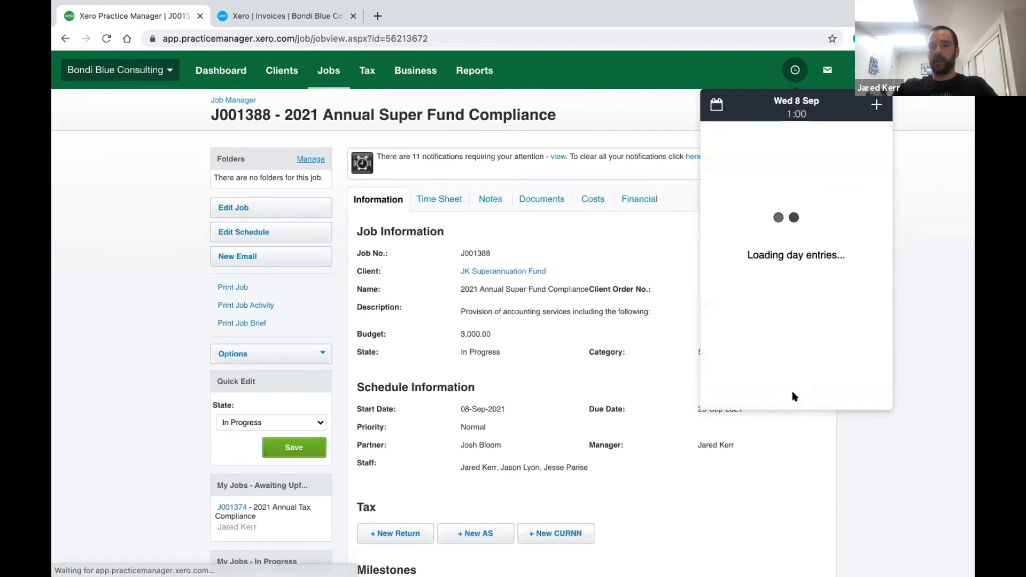
- Start the timer on another new time entry
{"action": "left_click", "coordinate": [877, 105]}
{"action": "left_click", "coordinate": [806, 143]}
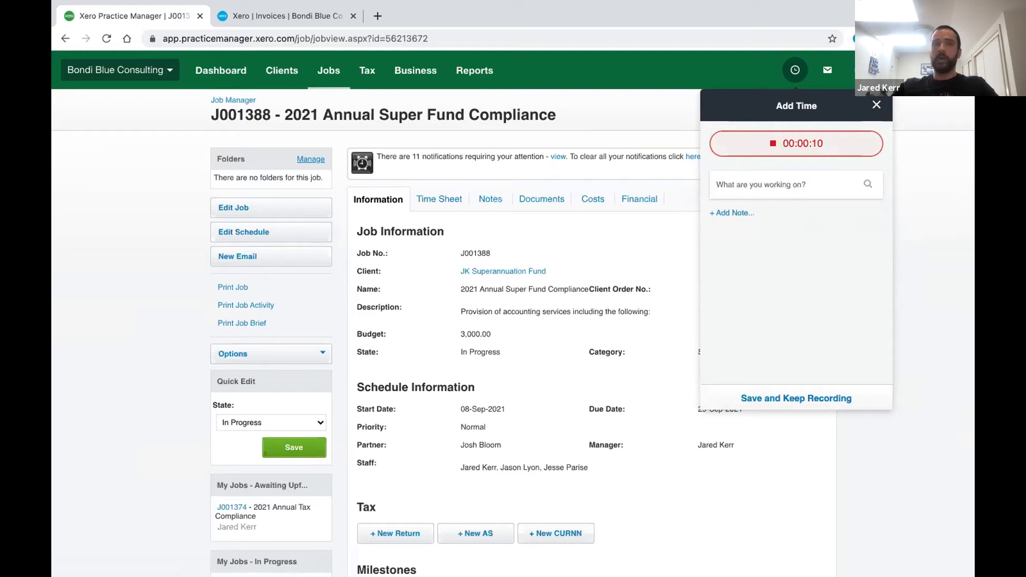
- View the daily time sheet from the dashboard, and return to check Wednesday's billable time in the Time Summary chart
{"action": "left_click", "coordinate": [210, 80]}
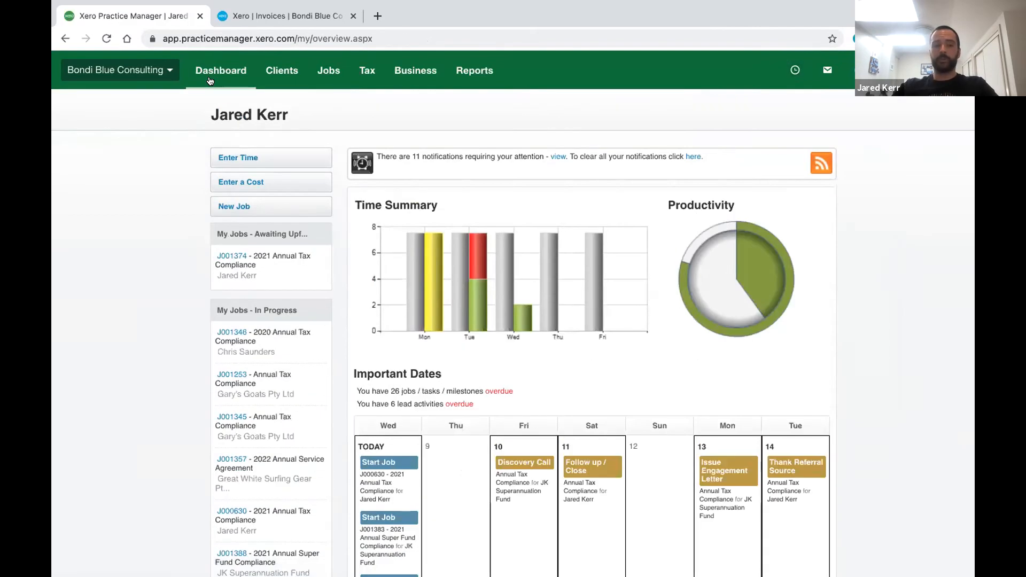
{"action": "left_click", "coordinate": [270, 159]}
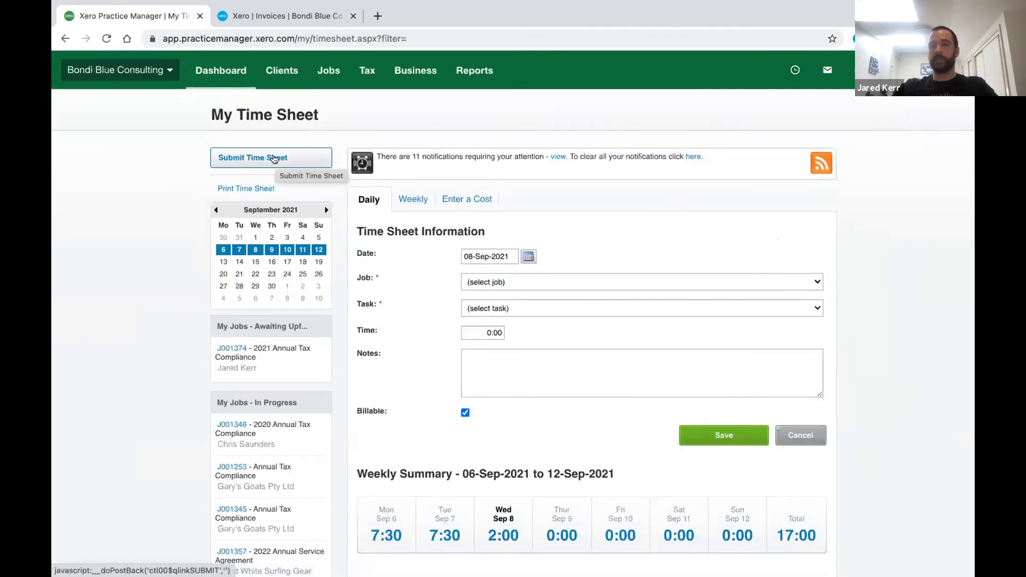
{"action": "left_click", "coordinate": [227, 73]}
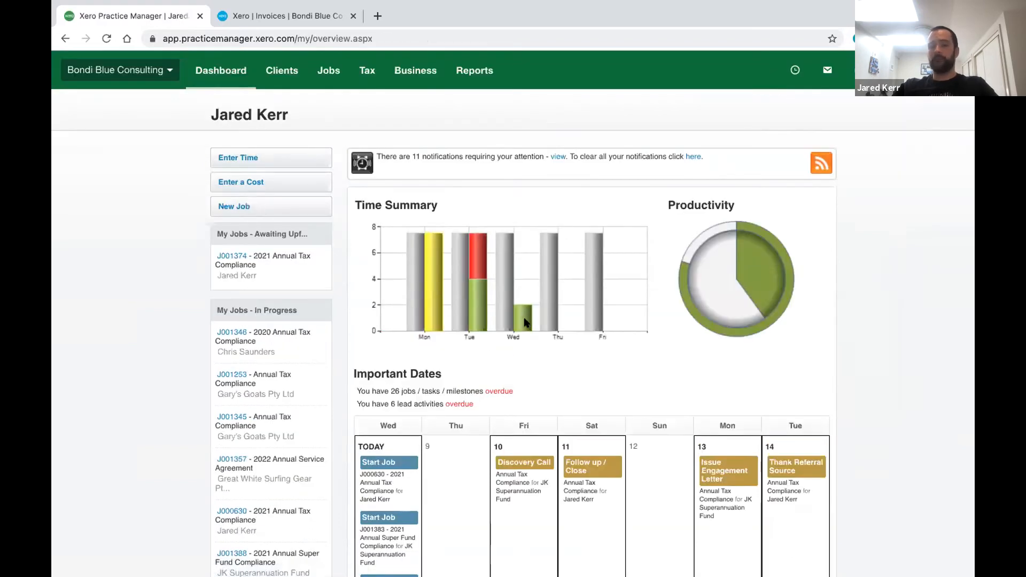
{"action": "mouse_move", "coordinate": [524, 322]}
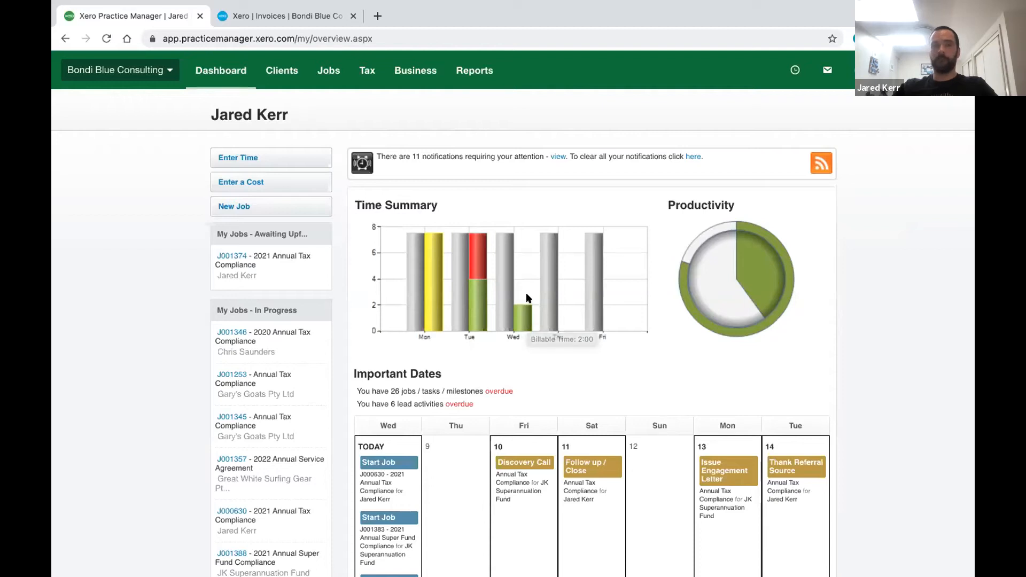
- Check the running timer and the saved time entries for Wed 8 Sep, and close the time list
{"action": "left_click", "coordinate": [791, 70]}
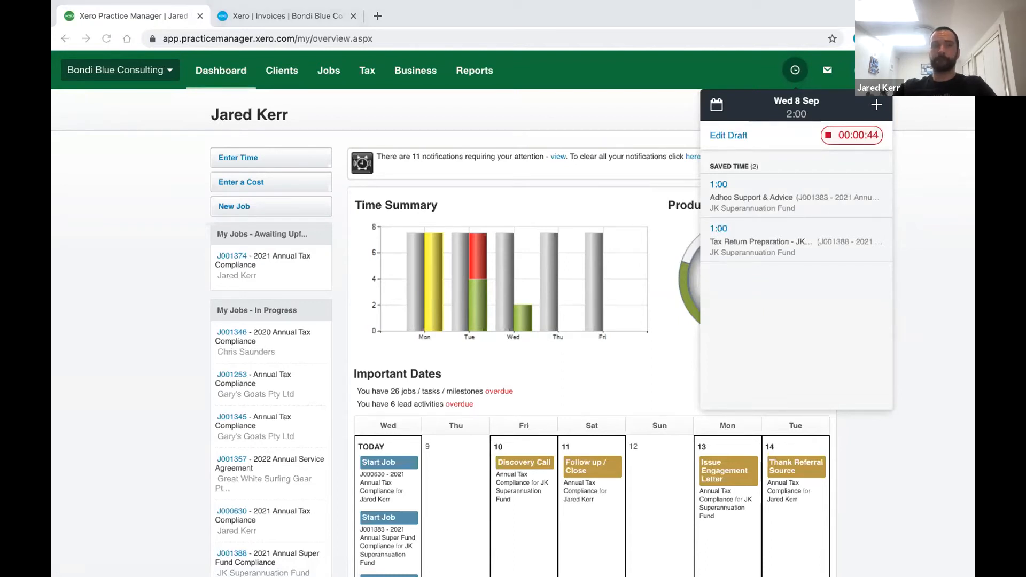
{"action": "left_click", "coordinate": [935, 283]}
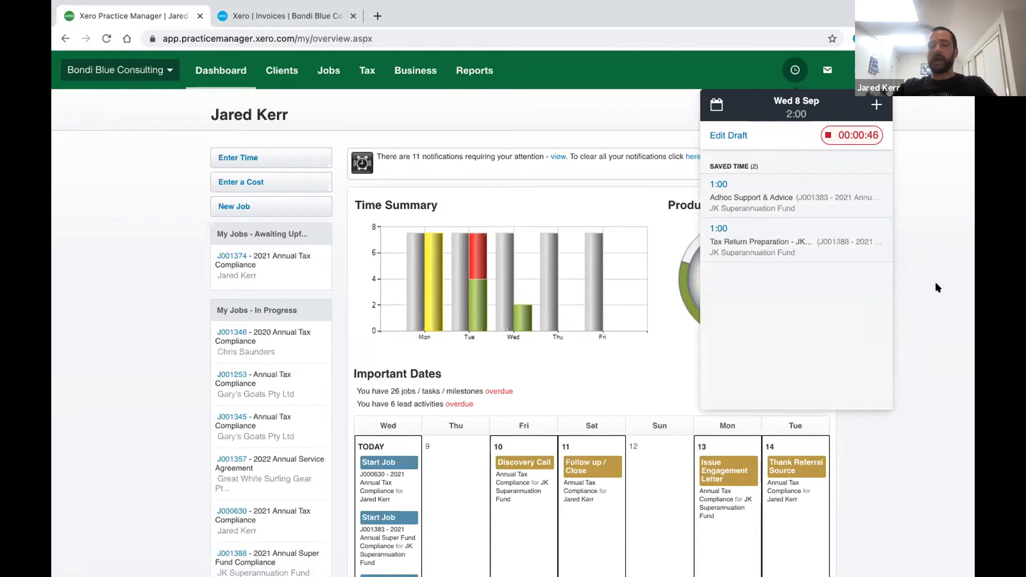
{"action": "left_click", "coordinate": [961, 231]}
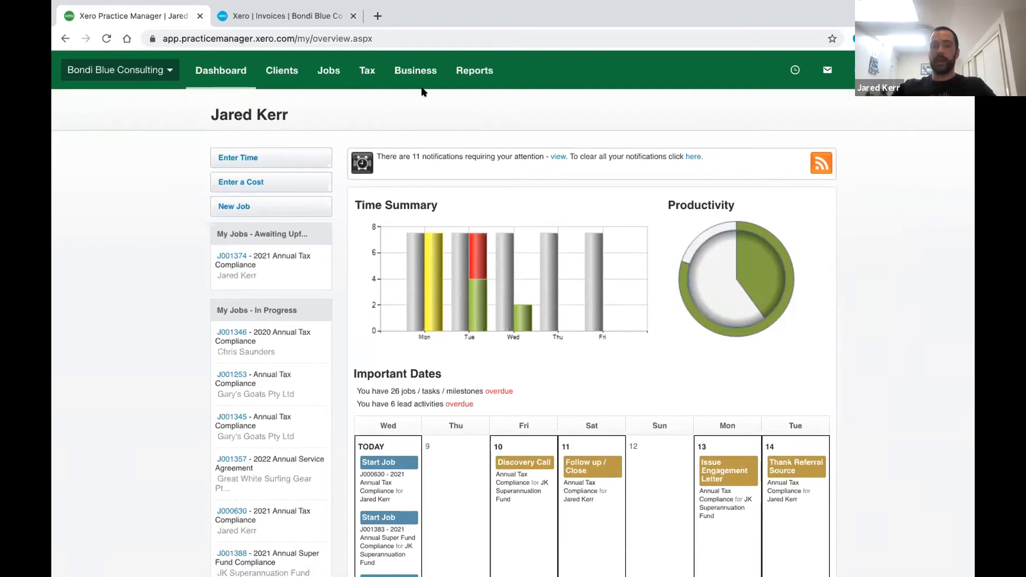
- Open the Job Manager's own-jobs view and review the Jobs I'm Managing and My Jobs lists
{"action": "mouse_move", "coordinate": [391, 65]}
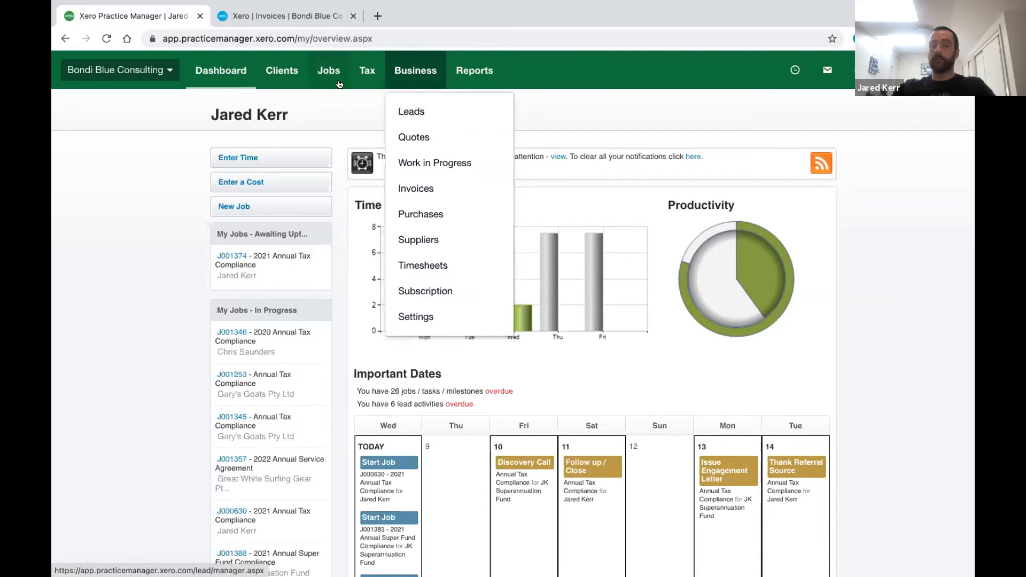
{"action": "mouse_move", "coordinate": [337, 82]}
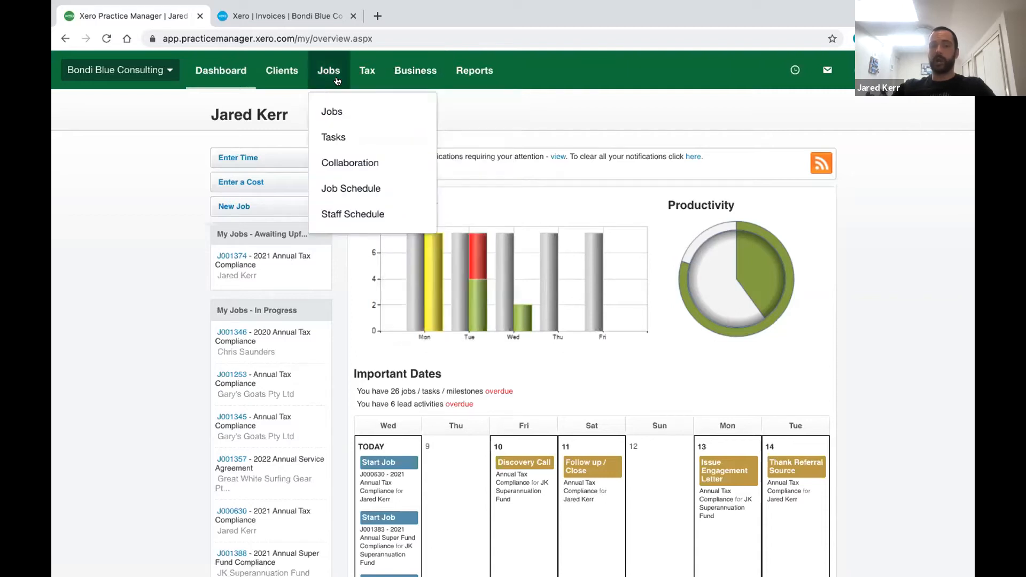
{"action": "left_click", "coordinate": [338, 110]}
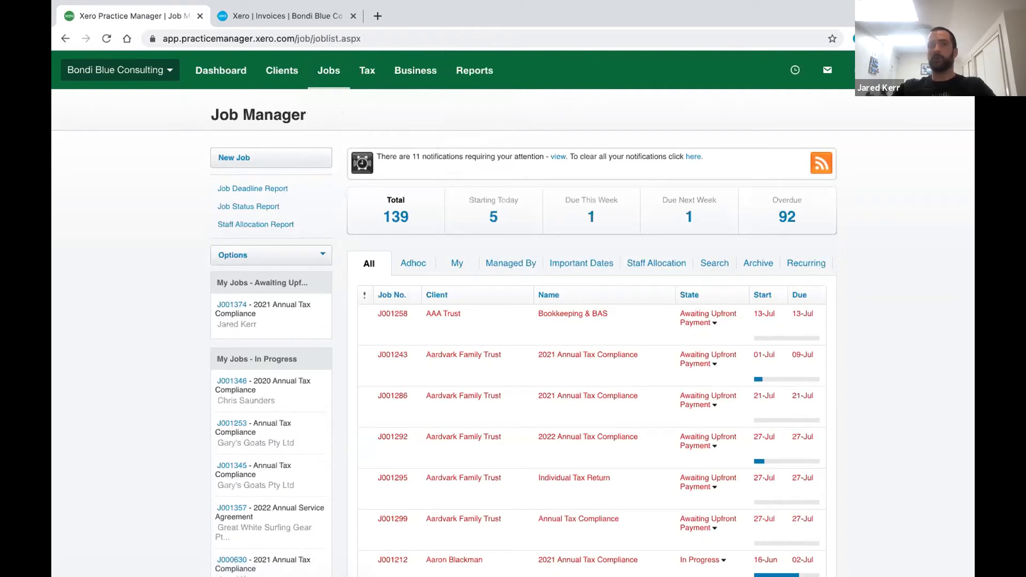
{"action": "left_click", "coordinate": [459, 262]}
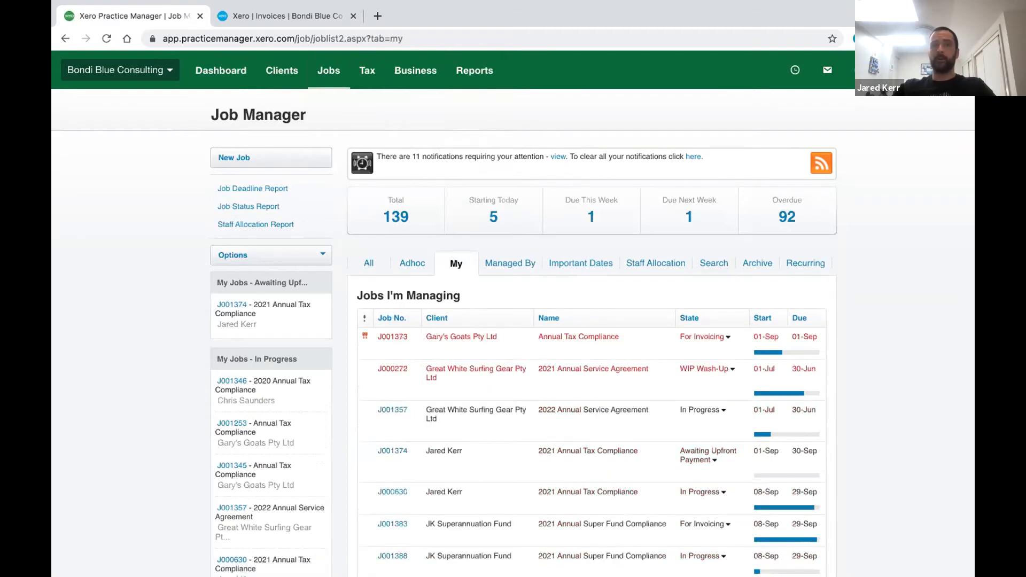
{"action": "scroll", "coordinate": [500, 382], "scroll_direction": "down", "scroll_amount": 3}
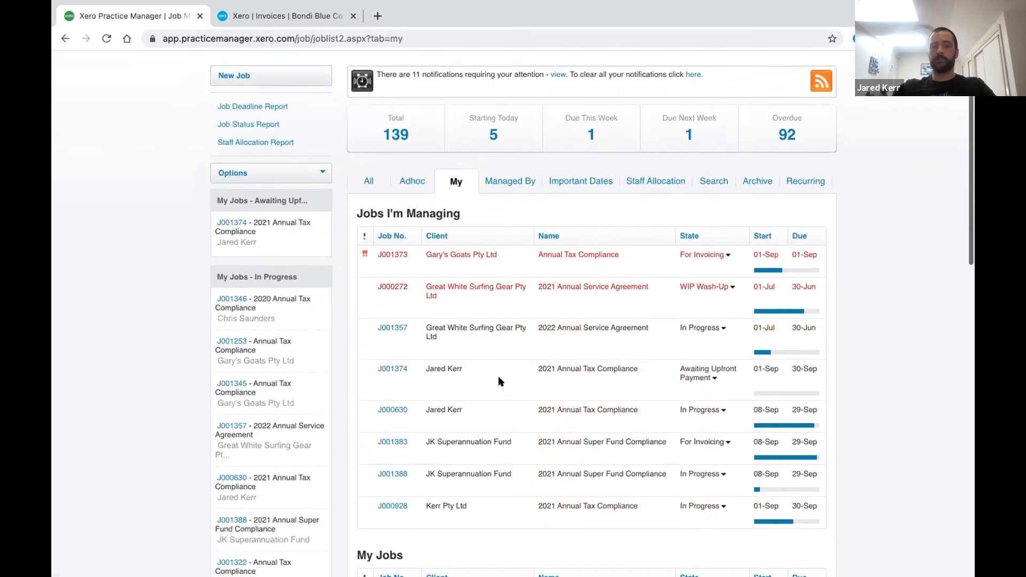
{"action": "scroll", "coordinate": [500, 382], "scroll_direction": "down", "scroll_amount": 4}
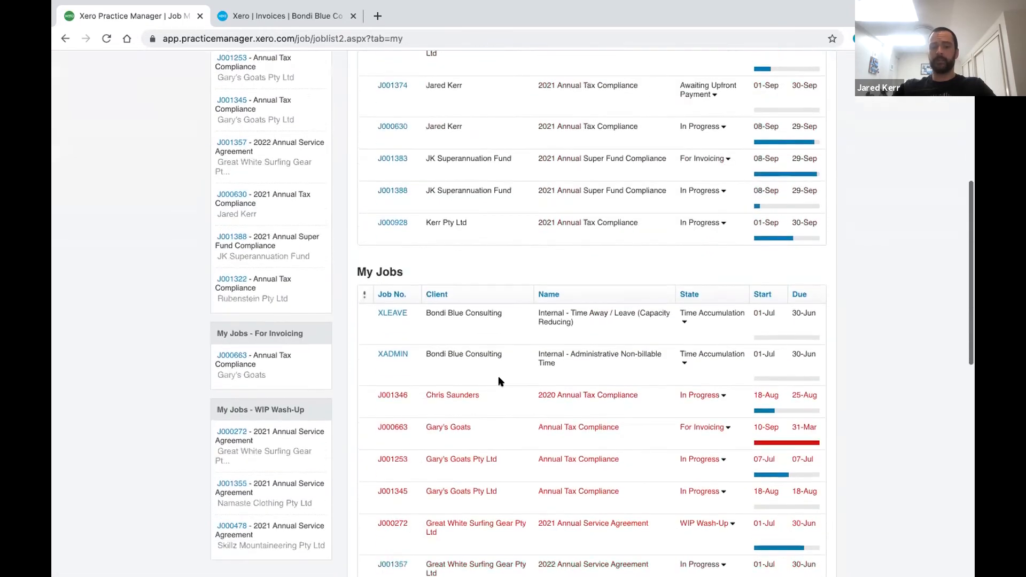
{"action": "scroll", "coordinate": [500, 382], "scroll_direction": "up", "scroll_amount": 4}
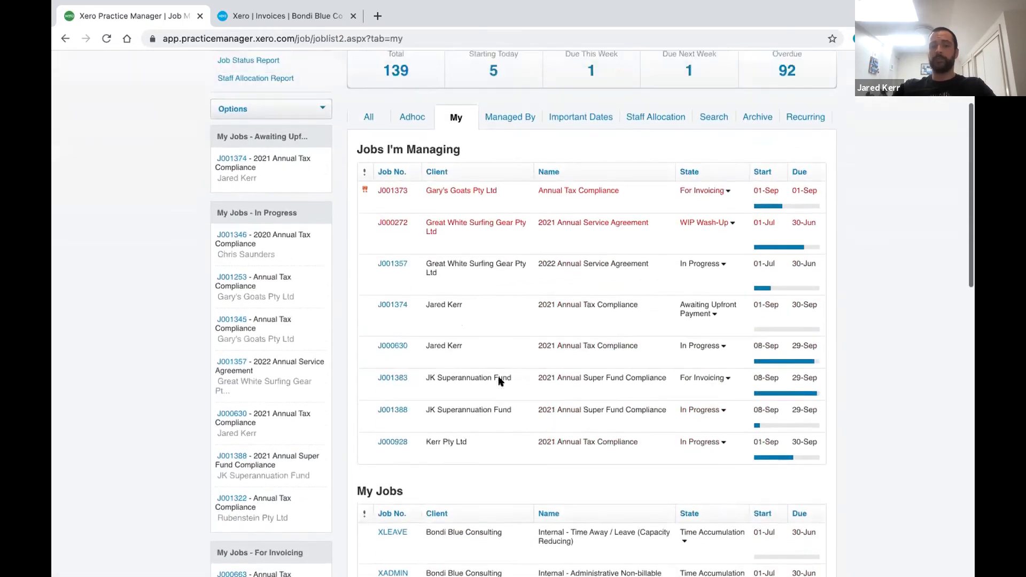
{"action": "scroll", "coordinate": [500, 379], "scroll_direction": "up", "scroll_amount": 1}
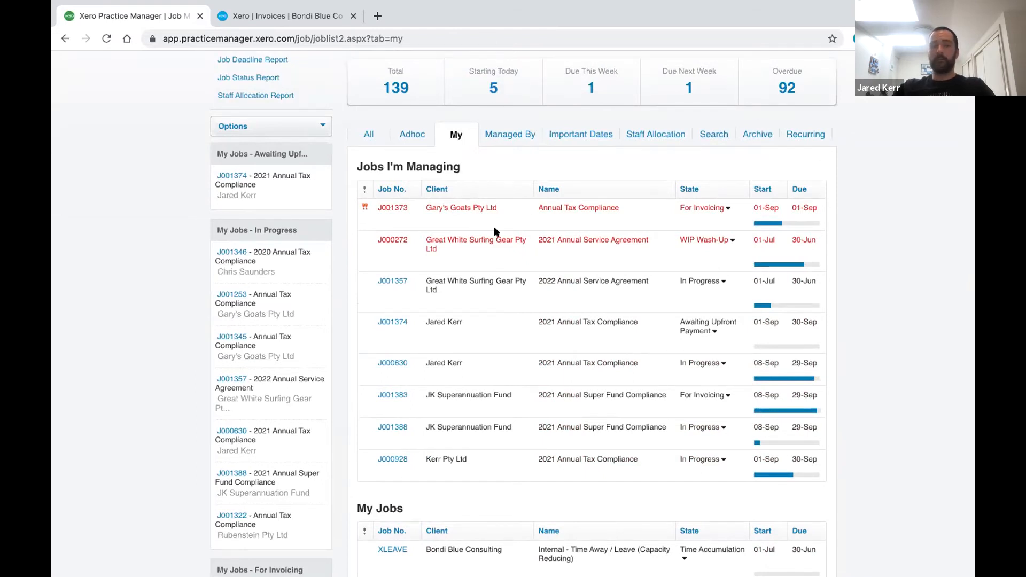
- Open the Job Manager's Managed By view and examine the unallocated jobs and the jobs grouped under each manager
{"action": "scroll", "coordinate": [493, 230], "scroll_direction": "up", "scroll_amount": 3}
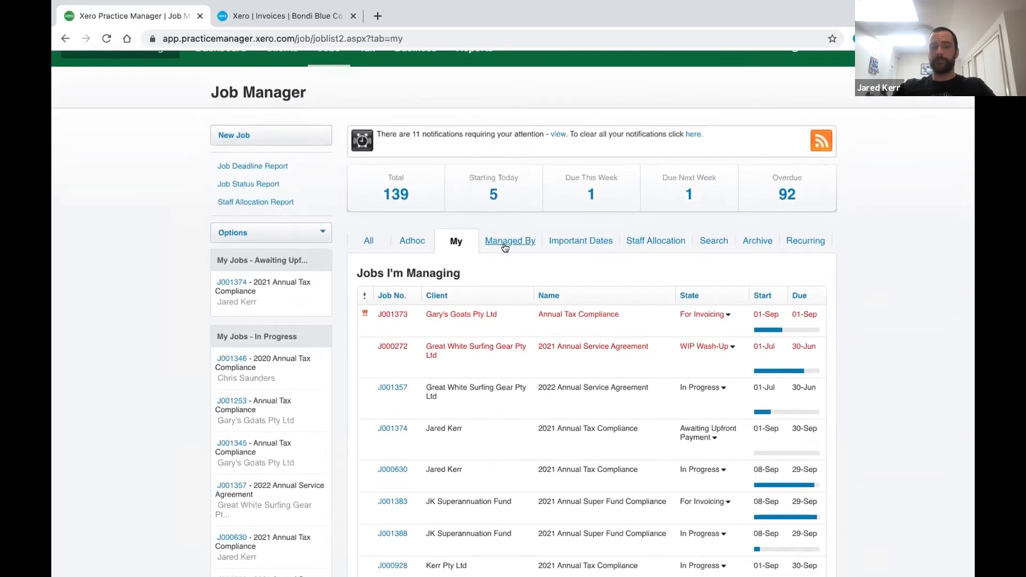
{"action": "left_click", "coordinate": [505, 246]}
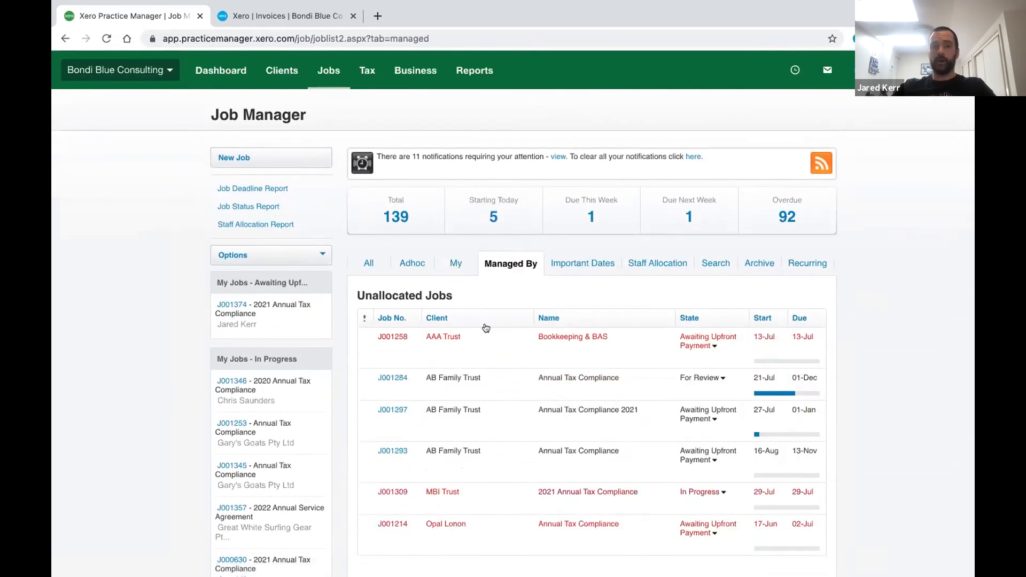
{"action": "scroll", "coordinate": [889, 384], "scroll_direction": "down", "scroll_amount": 1}
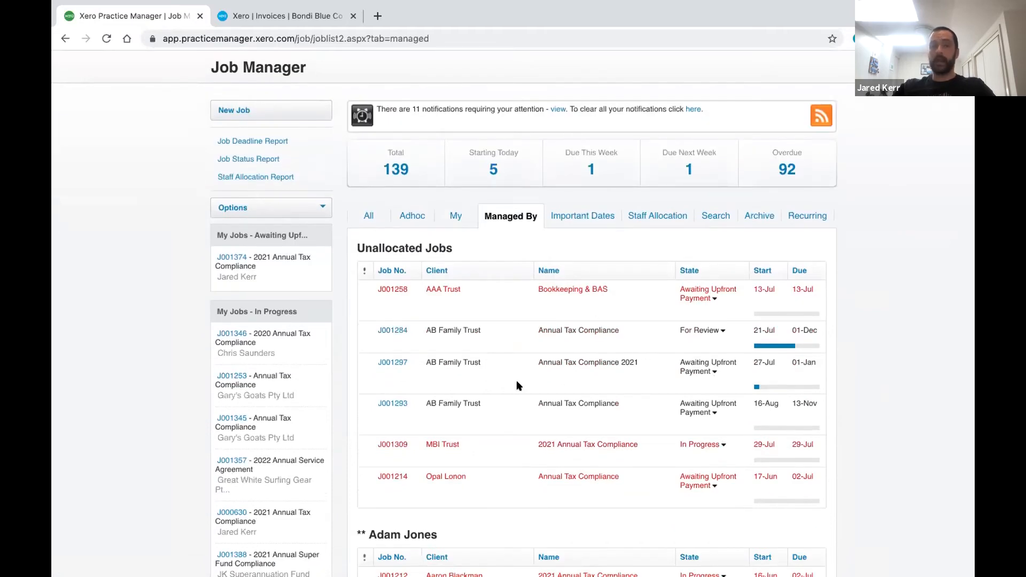
{"action": "scroll", "coordinate": [536, 402], "scroll_direction": "down", "scroll_amount": 5}
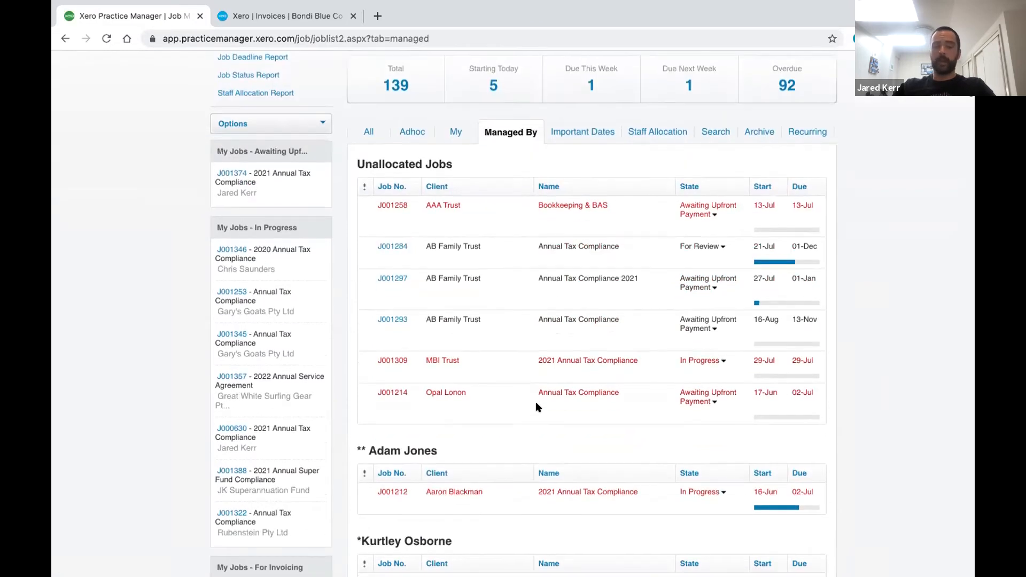
{"action": "scroll", "coordinate": [538, 420], "scroll_direction": "down", "scroll_amount": 4}
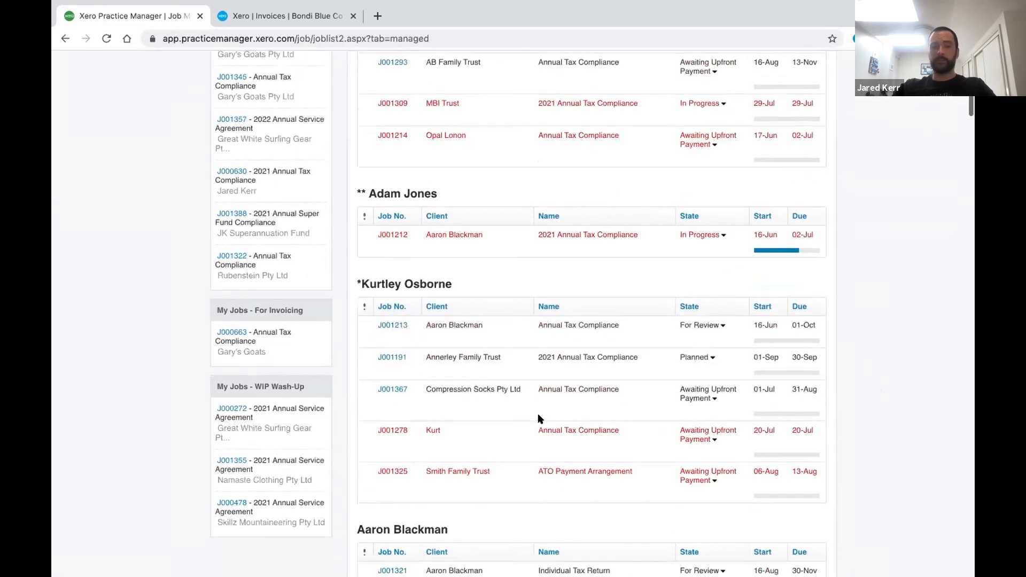
{"action": "scroll", "coordinate": [538, 419], "scroll_direction": "down", "scroll_amount": 1}
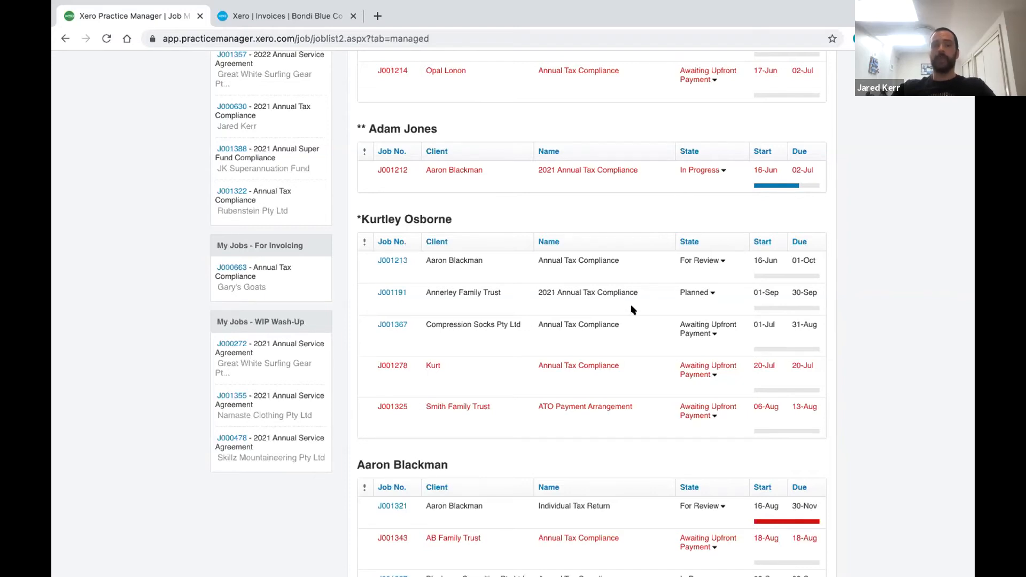
{"action": "scroll", "coordinate": [632, 307], "scroll_direction": "up", "scroll_amount": 5}
{"action": "scroll", "coordinate": [632, 307], "scroll_direction": "up", "scroll_amount": 5}
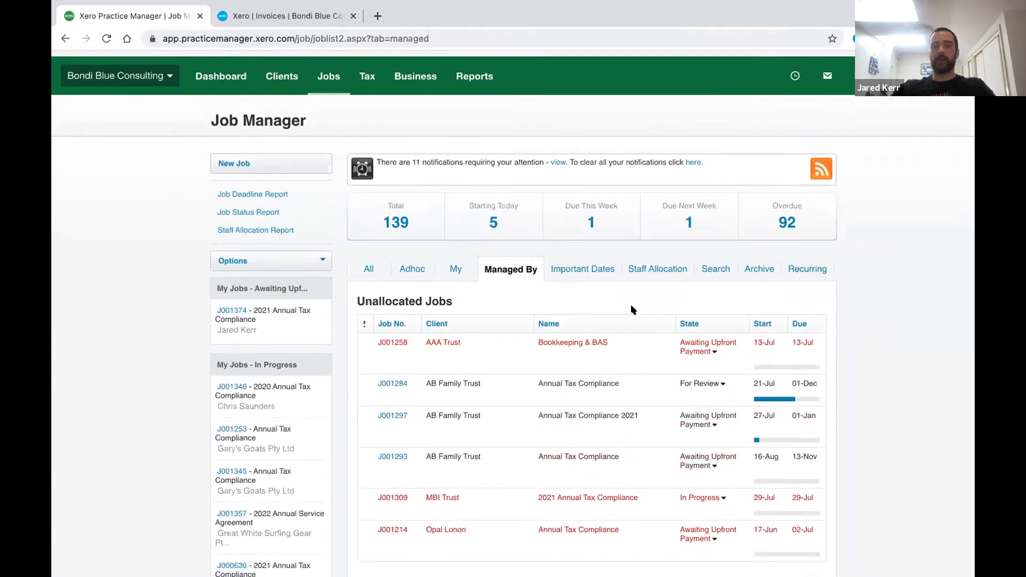
- Open the Work in Progress overview and switch to its list of clients and jobs
{"action": "left_click", "coordinate": [400, 82]}
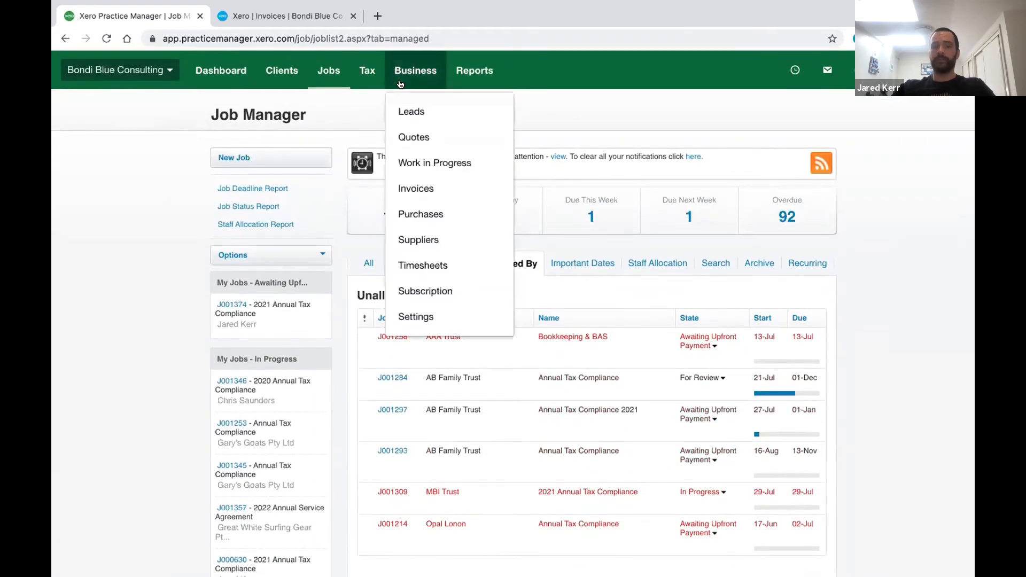
{"action": "left_click", "coordinate": [433, 171]}
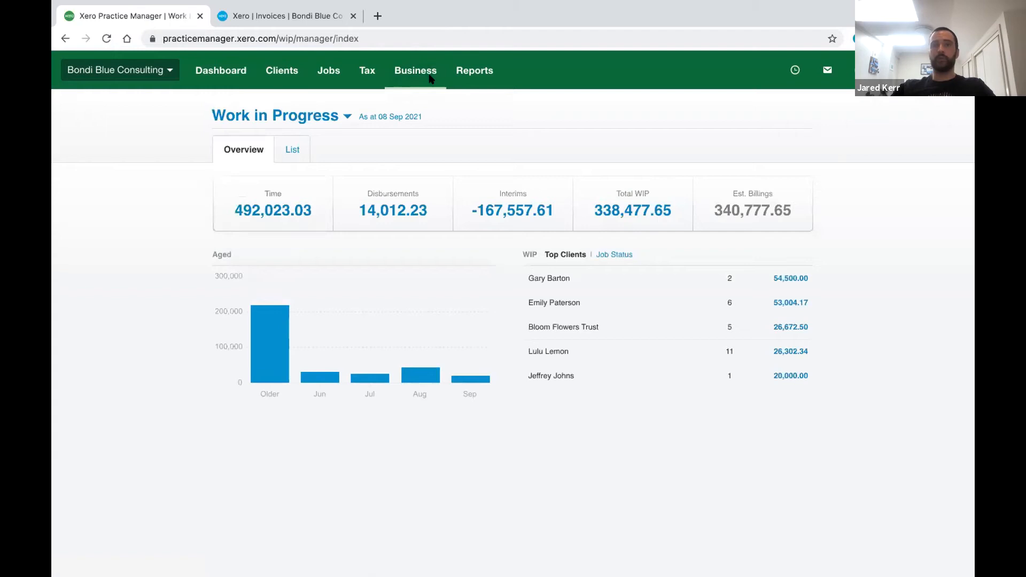
{"action": "left_click", "coordinate": [340, 116]}
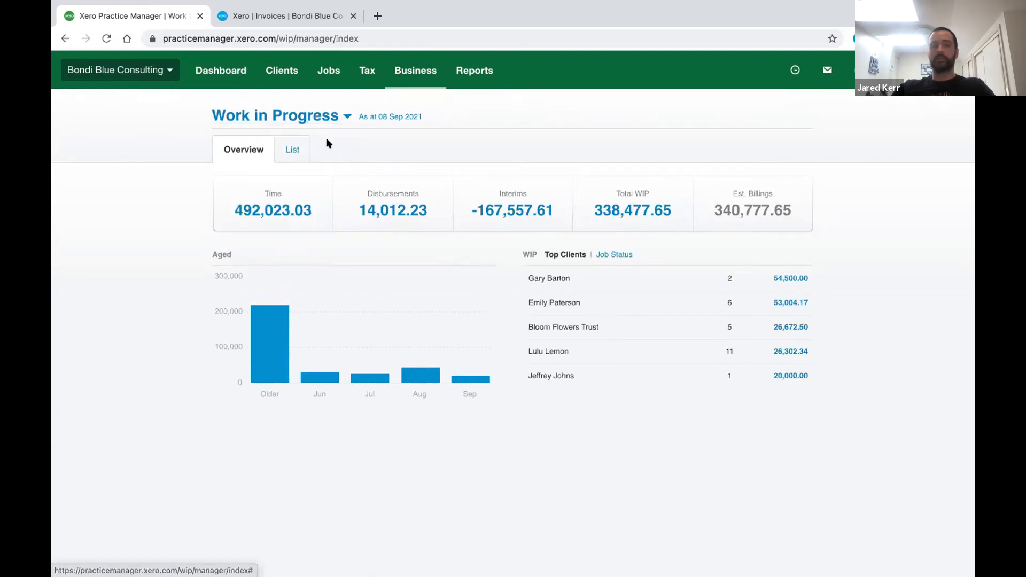
{"action": "left_click", "coordinate": [293, 149]}
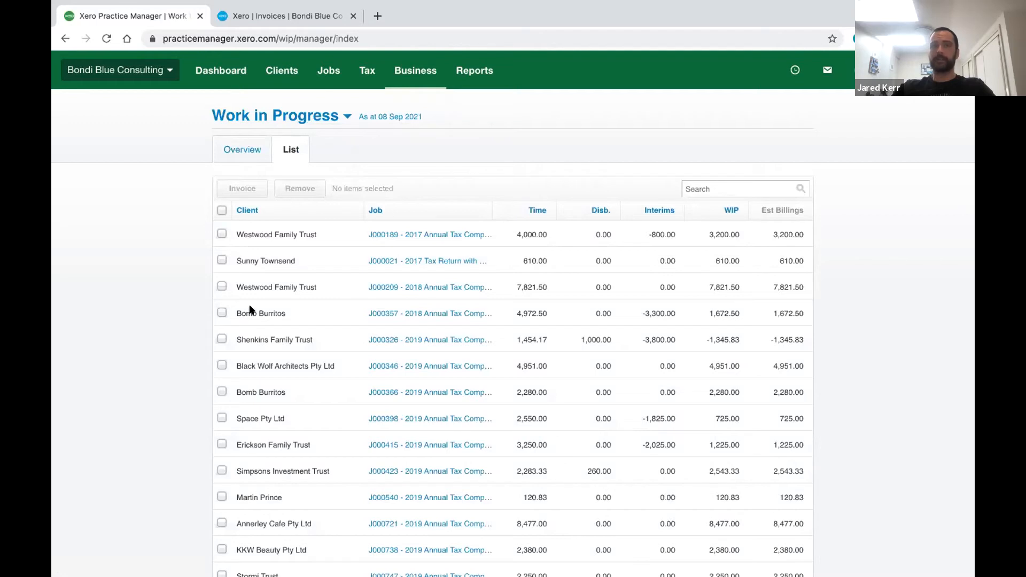
- Filter the work in progress list by client group with the search group="KERR"
{"action": "left_click", "coordinate": [721, 188]}
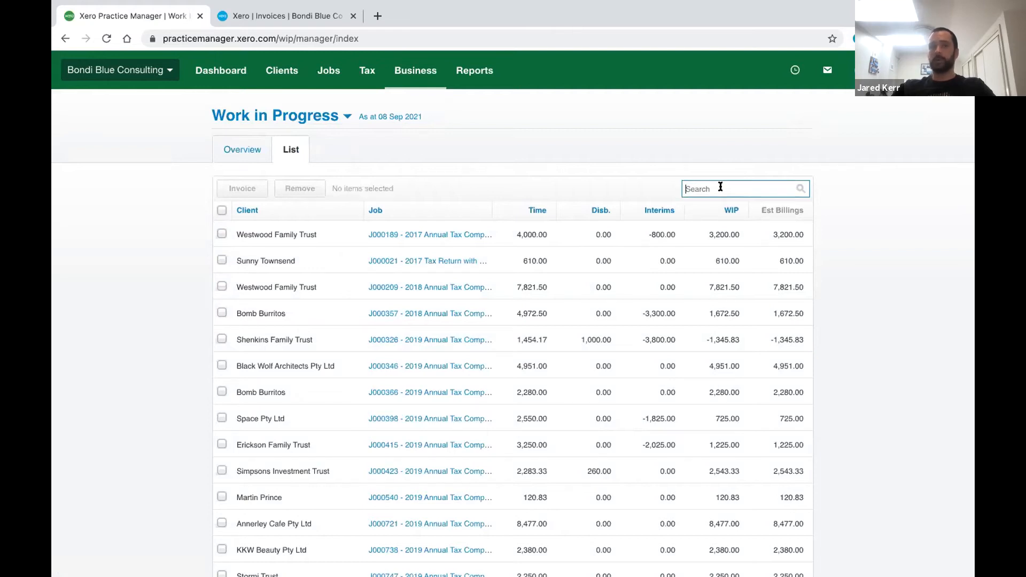
{"action": "type", "text": "group+"}
{"action": "key", "text": "BackSpace"}
{"action": "type", "text": "="}
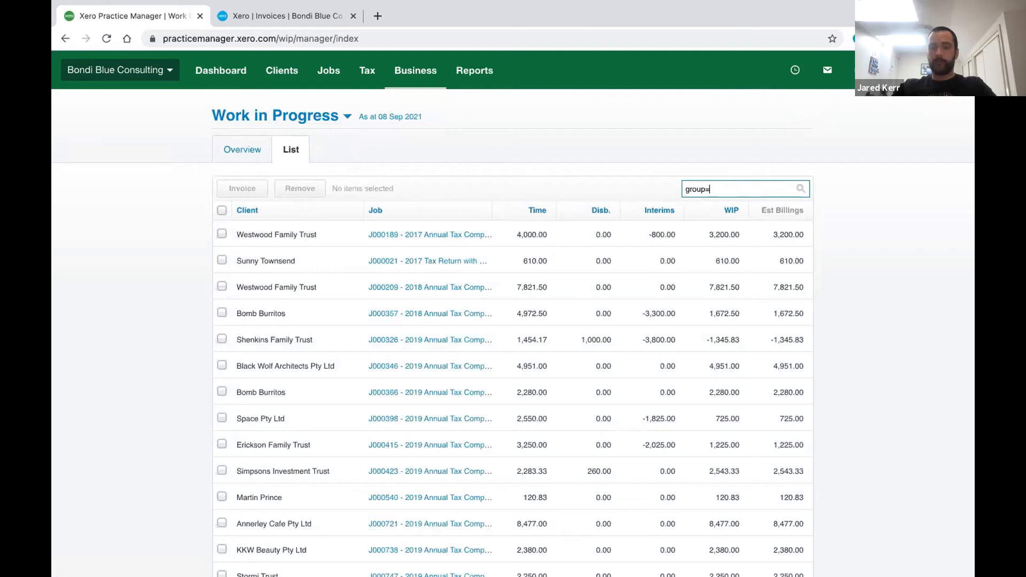
{"action": "type", "text": "\""}
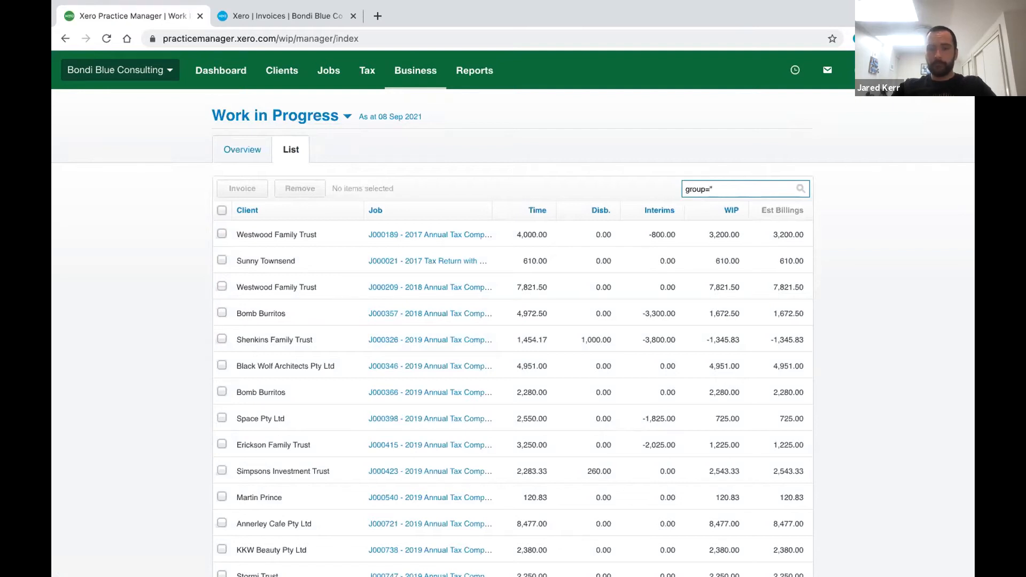
{"action": "type", "text": "KERR"}
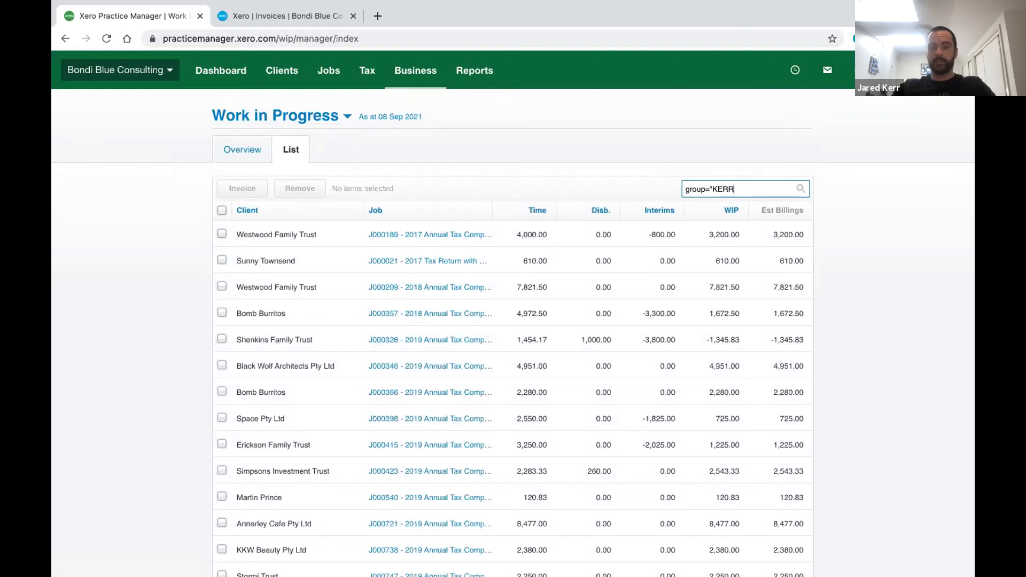
{"action": "key", "text": "Return"}
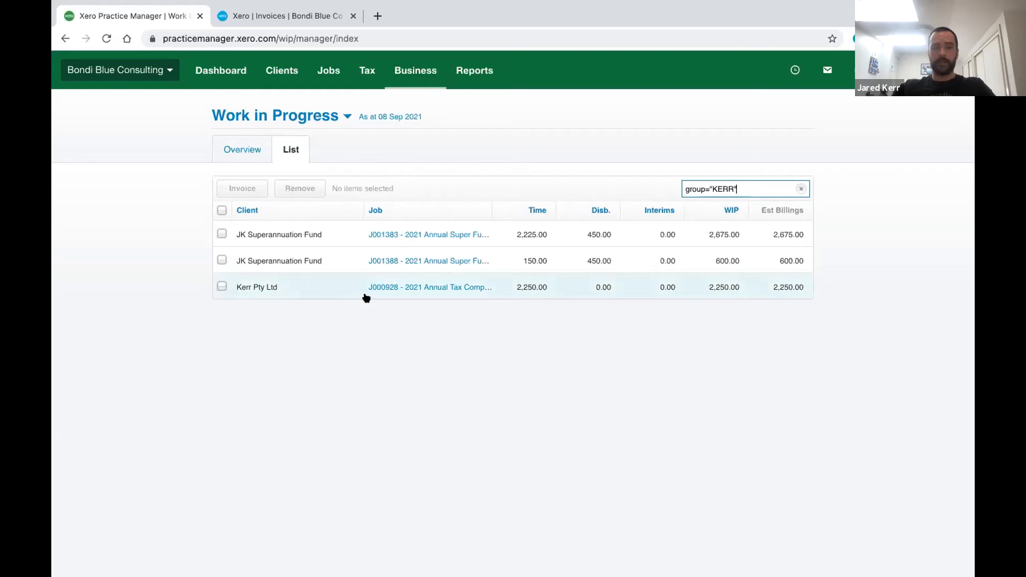
- Open Kerr Pty Ltd's 2021 Annual Tax Compliance job and view the printable Estimated Billings report from its financial details
{"action": "left_click", "coordinate": [452, 287]}
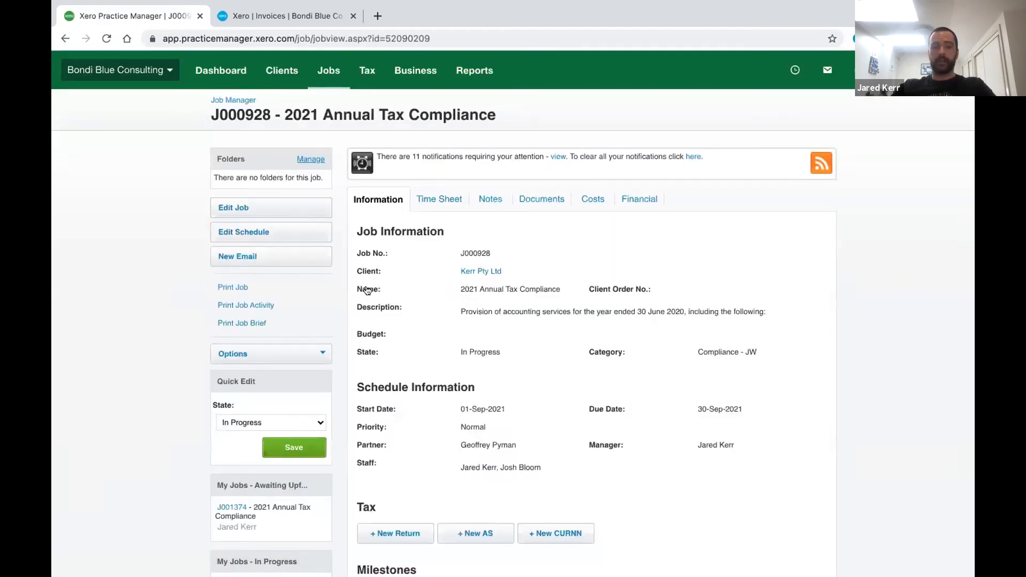
{"action": "left_click", "coordinate": [633, 196]}
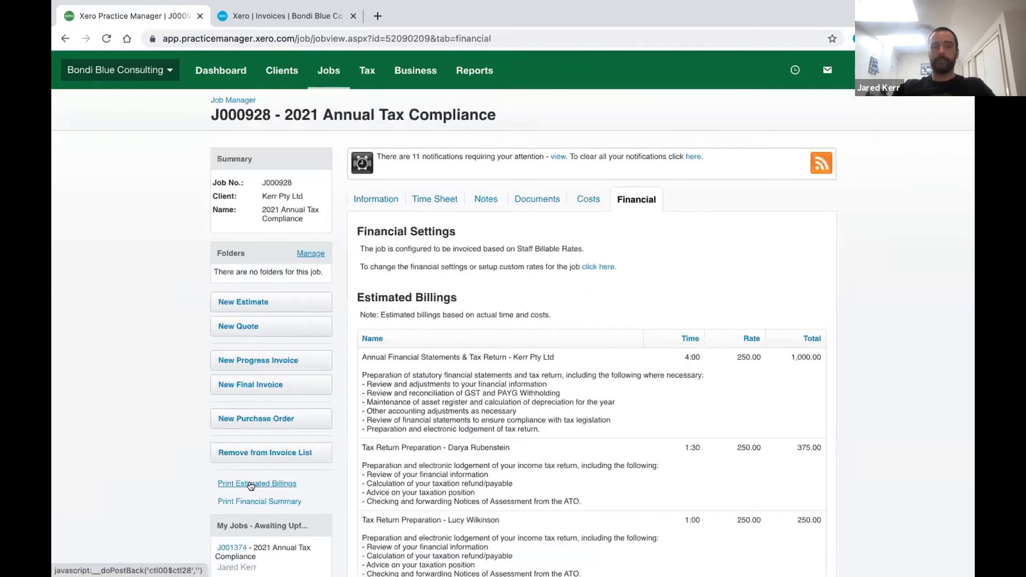
{"action": "left_click", "coordinate": [254, 484]}
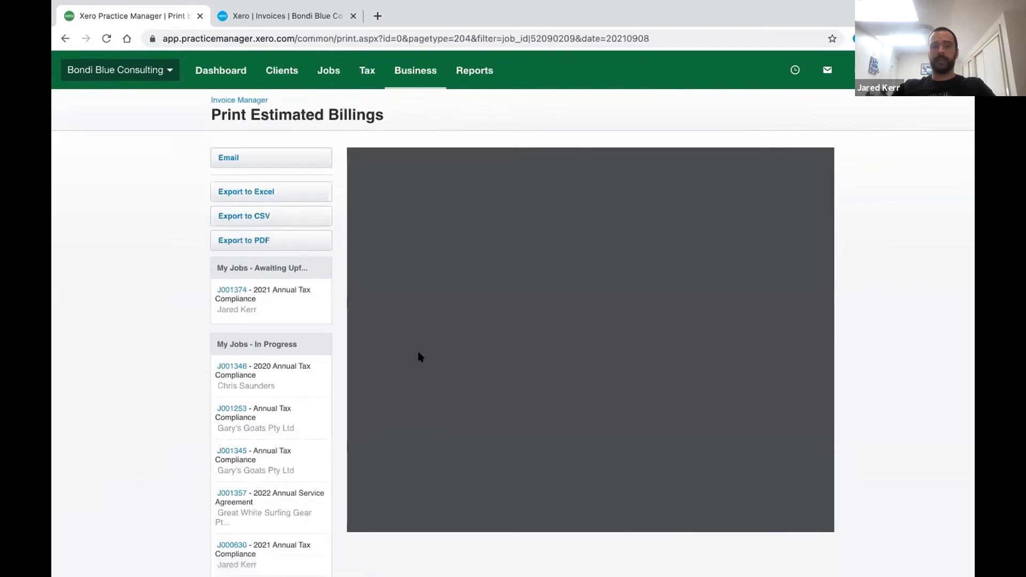
{"action": "scroll", "coordinate": [509, 418], "scroll_direction": "down", "scroll_amount": 3}
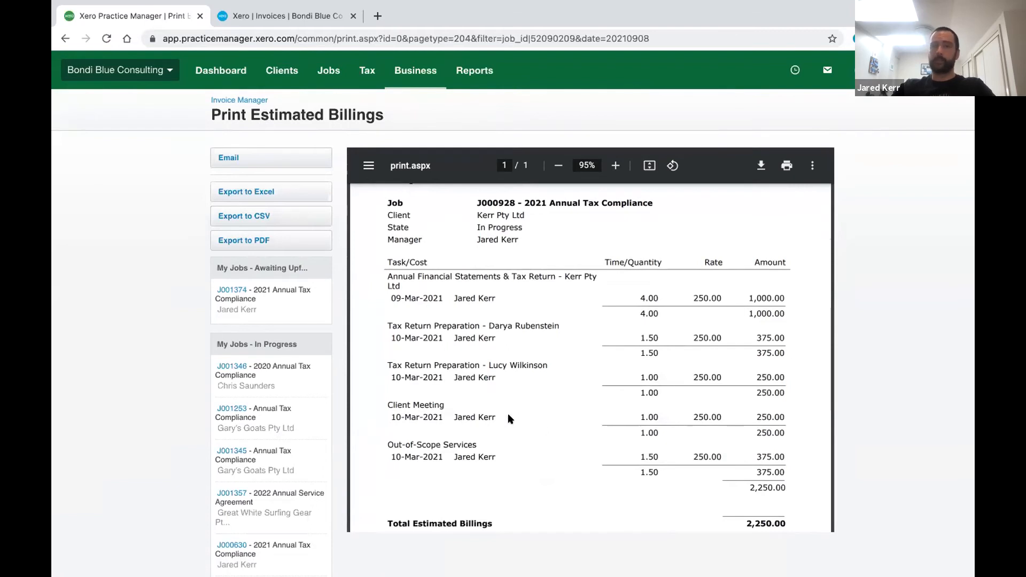
{"action": "scroll", "coordinate": [508, 417], "scroll_direction": "down", "scroll_amount": 2}
{"action": "scroll", "coordinate": [508, 417], "scroll_direction": "up", "scroll_amount": 4}
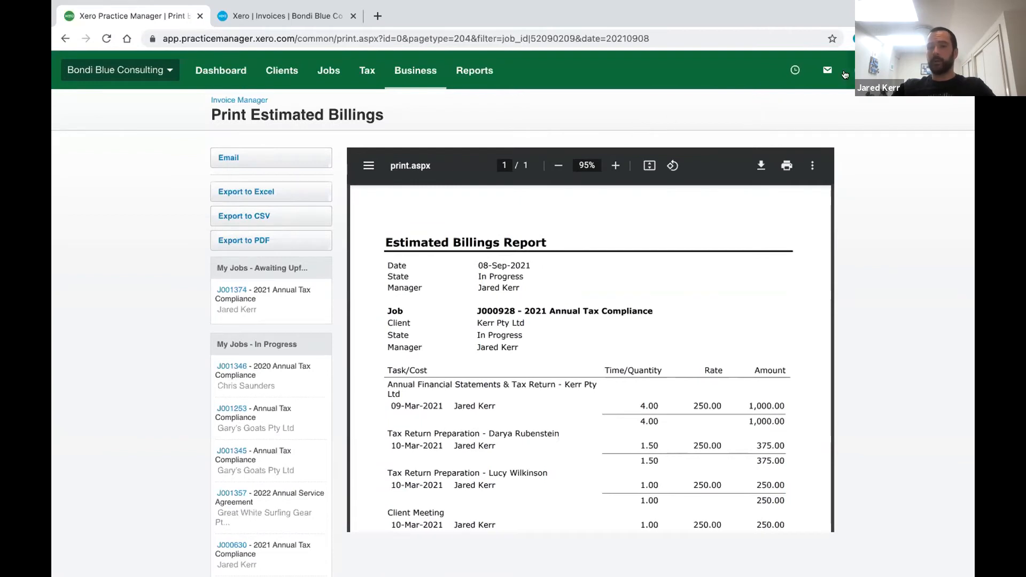
- Search globally for "jk sup" and open JK Superannuation Fund's job J001383, 2021 Annual Super Fund Compliance
{"action": "left_click", "coordinate": [892, 70]}
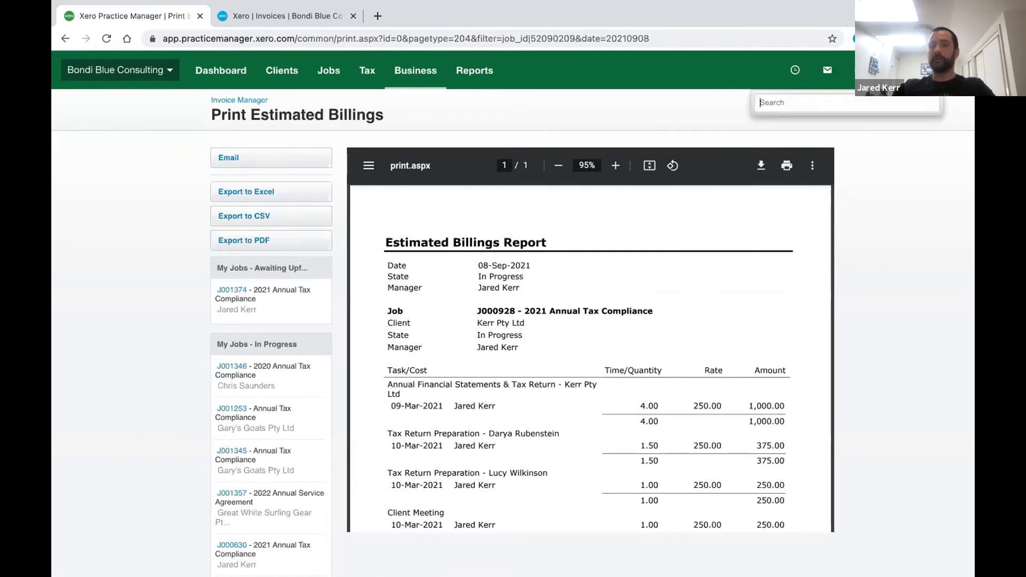
{"action": "type", "text": "j"}
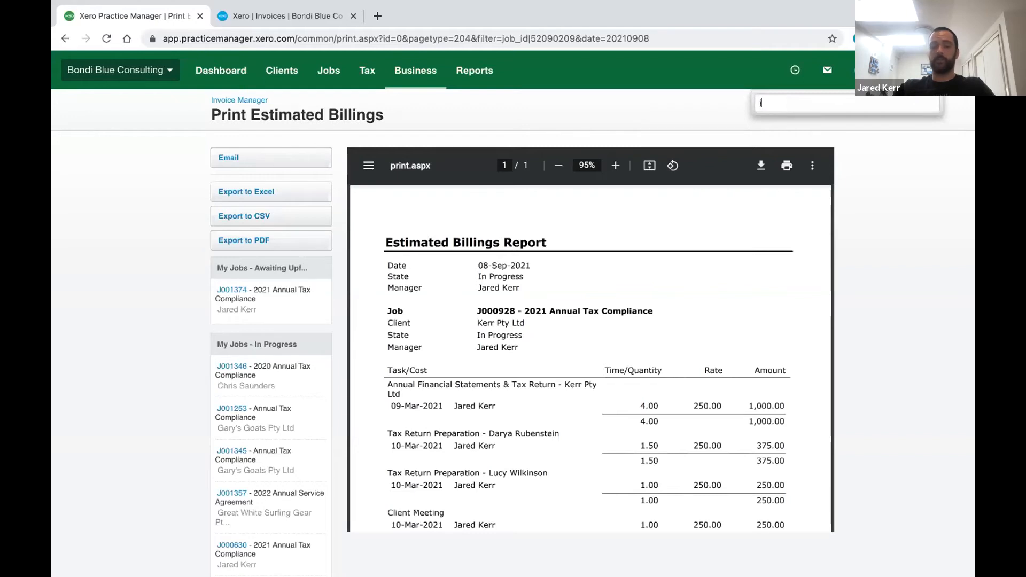
{"action": "type", "text": "kfund"}
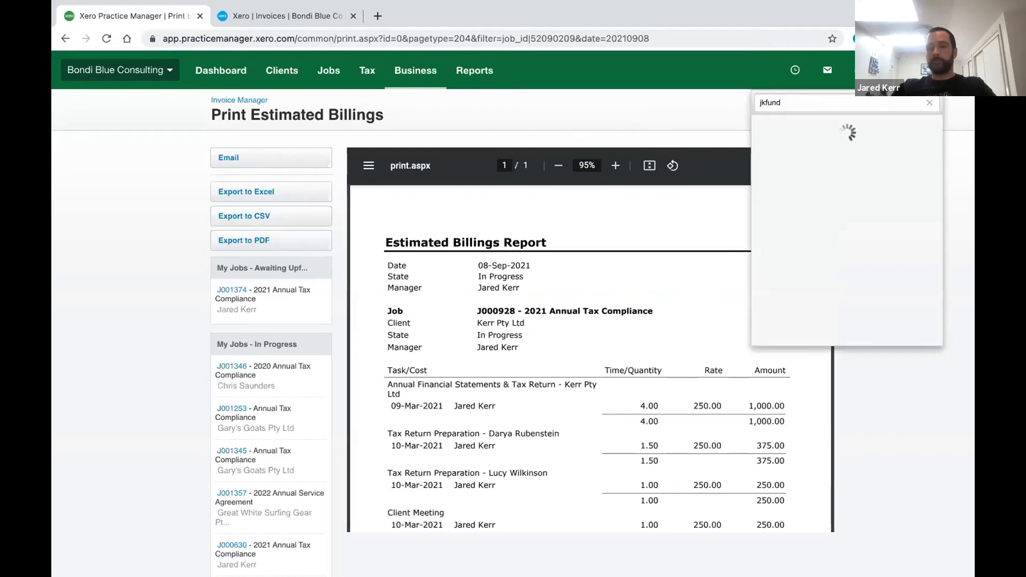
{"action": "key", "text": "BackSpace"}
{"action": "key", "text": "BackSpace"}
{"action": "key", "text": "BackSpace"}
{"action": "key", "text": "BackSpace"}
{"action": "type", "text": "sper"}
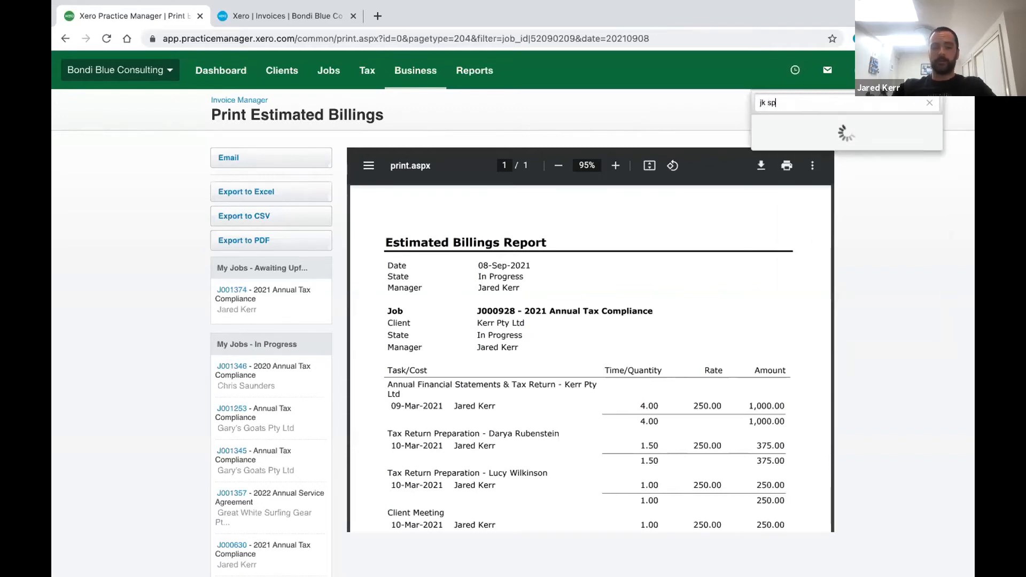
{"action": "key", "text": "BackSpace"}
{"action": "key", "text": "BackSpace"}
{"action": "key", "text": "BackSpace"}
{"action": "type", "text": "up"}
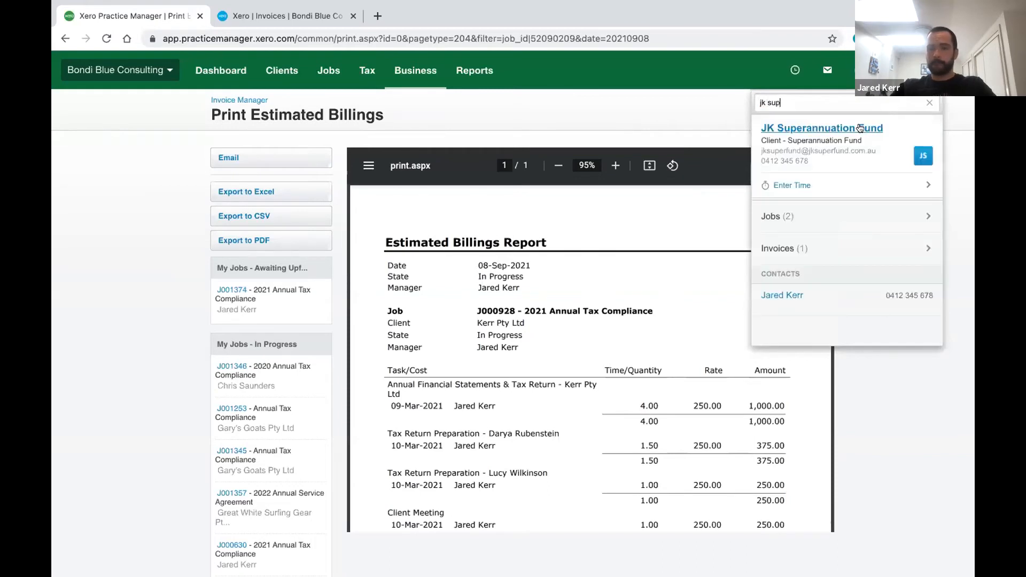
{"action": "left_click", "coordinate": [816, 217]}
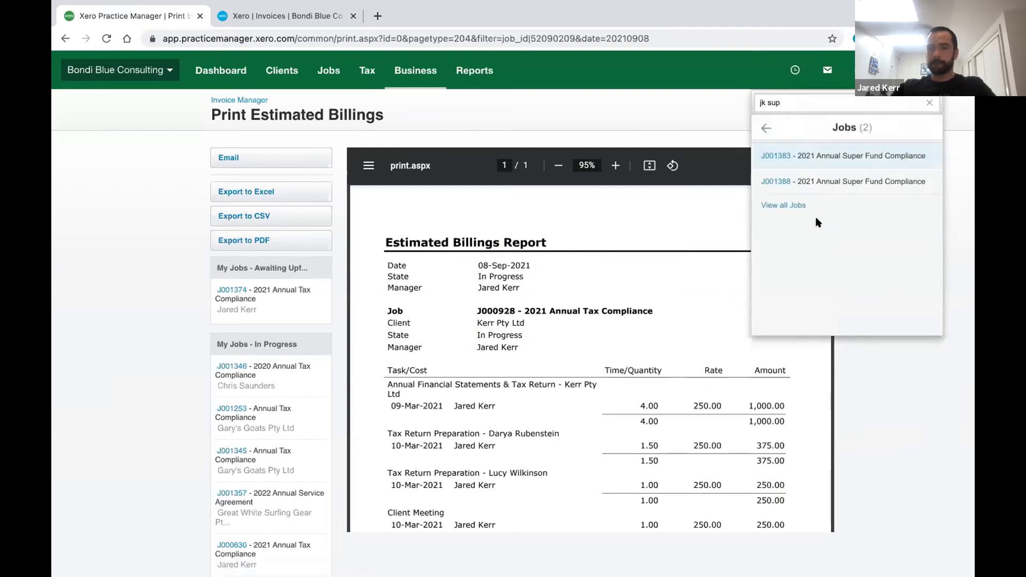
{"action": "left_click", "coordinate": [790, 158]}
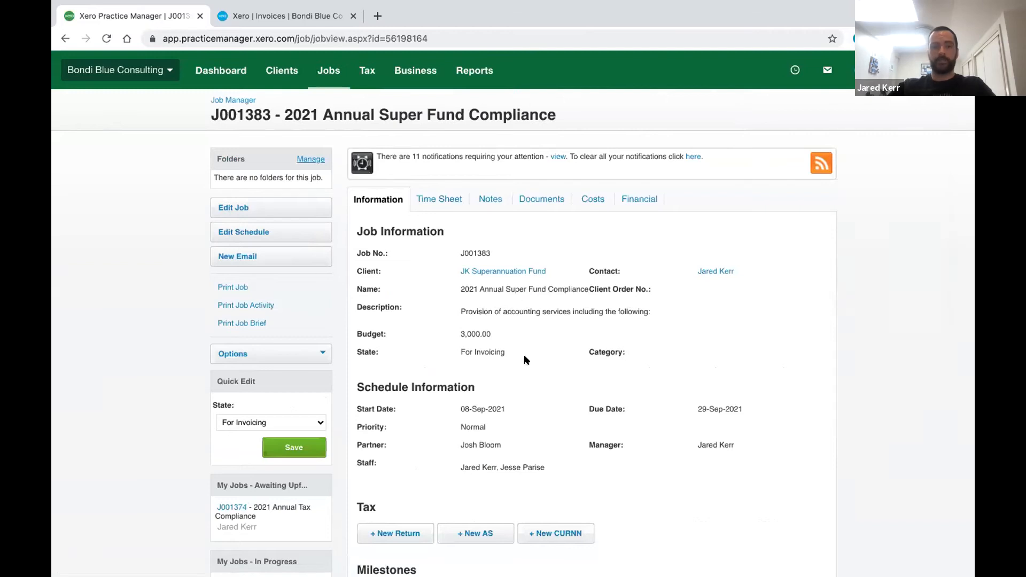
- Review the job's information and its task list with estimated, actual and remaining time
{"action": "scroll", "coordinate": [524, 356], "scroll_direction": "down", "scroll_amount": 2}
{"action": "scroll", "coordinate": [525, 360], "scroll_direction": "down", "scroll_amount": 8}
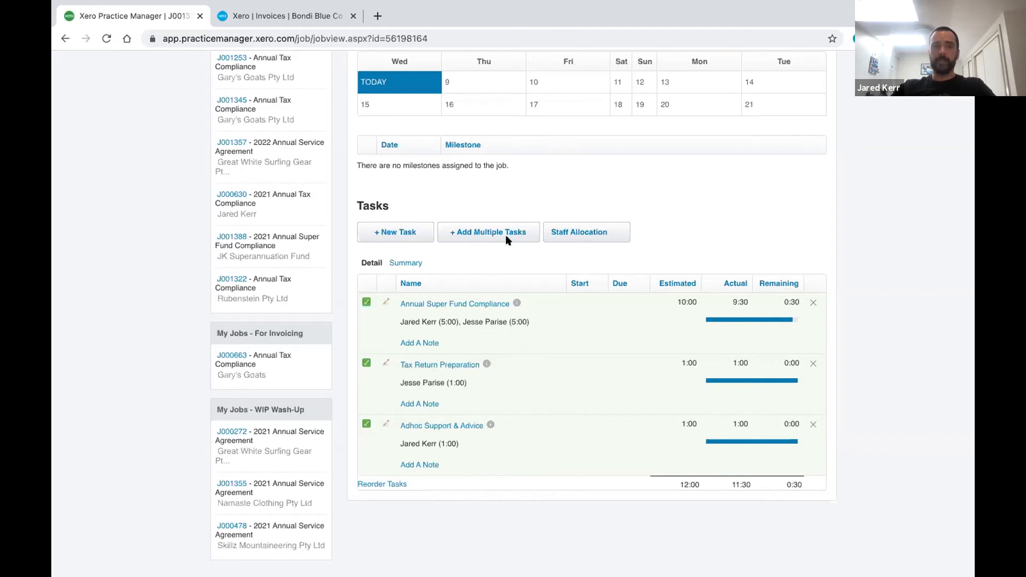
{"action": "scroll", "coordinate": [506, 235], "scroll_direction": "up", "scroll_amount": 10}
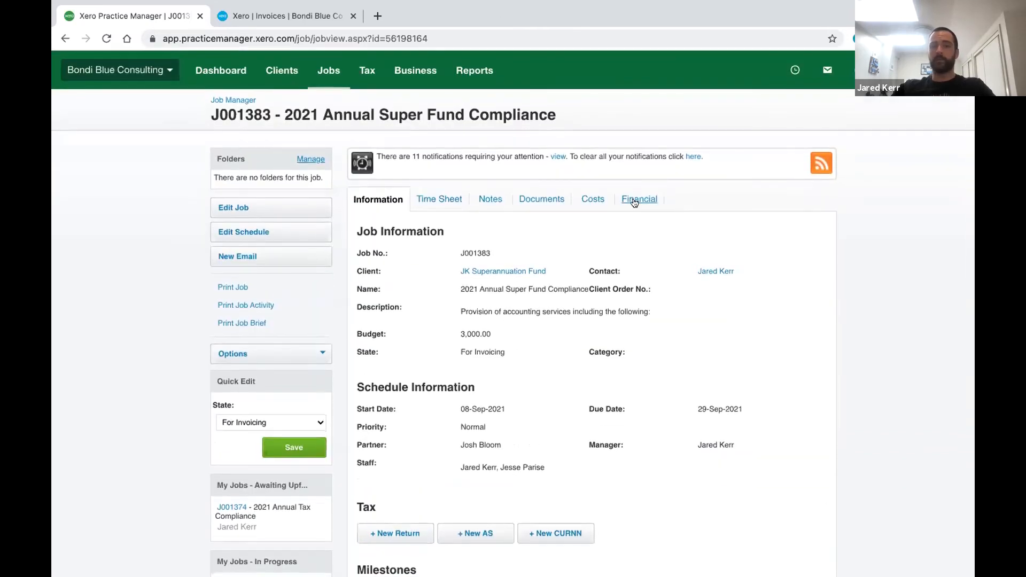
- Create a final invoice for the job from actual time and costs, dated 08-Sep-2021, and set its pricing mode to Fixed Price
{"action": "left_click", "coordinate": [637, 200]}
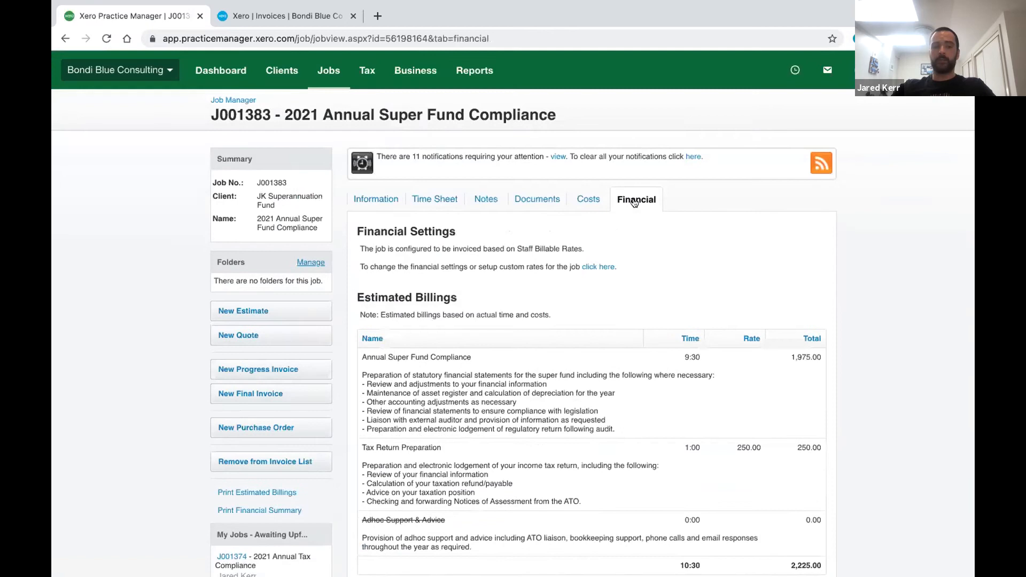
{"action": "left_click", "coordinate": [269, 390]}
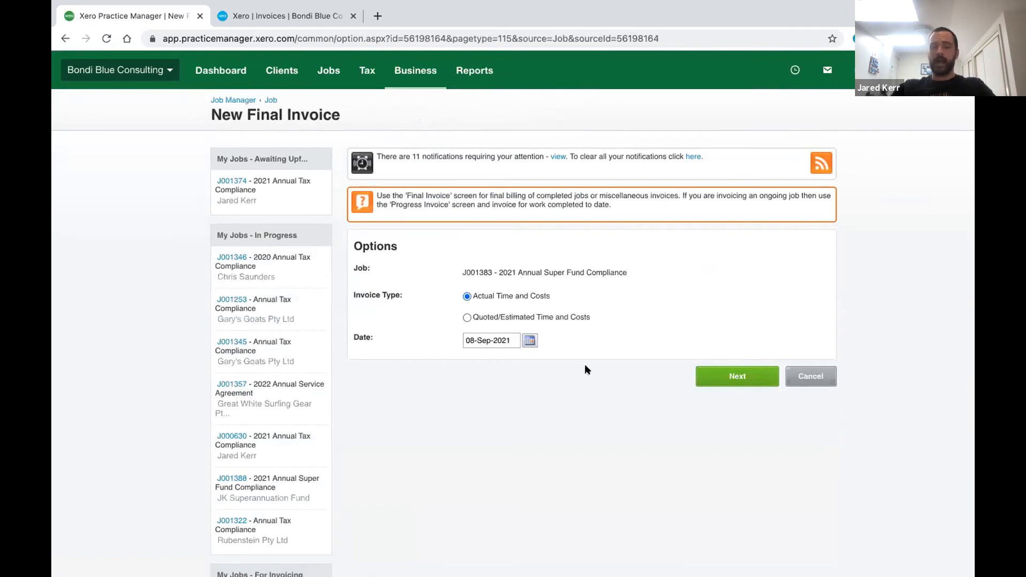
{"action": "left_click", "coordinate": [724, 381]}
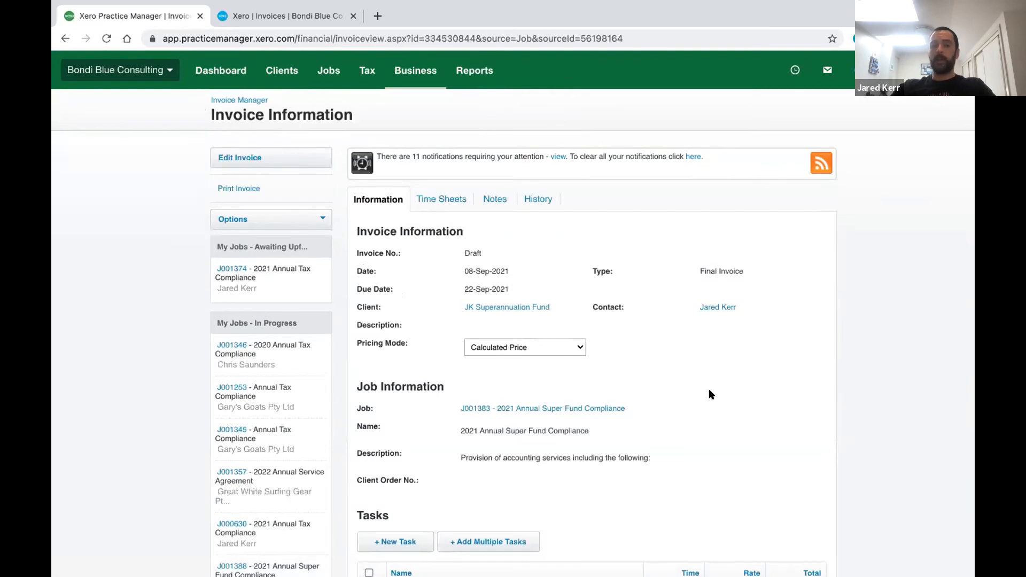
{"action": "left_click", "coordinate": [581, 348]}
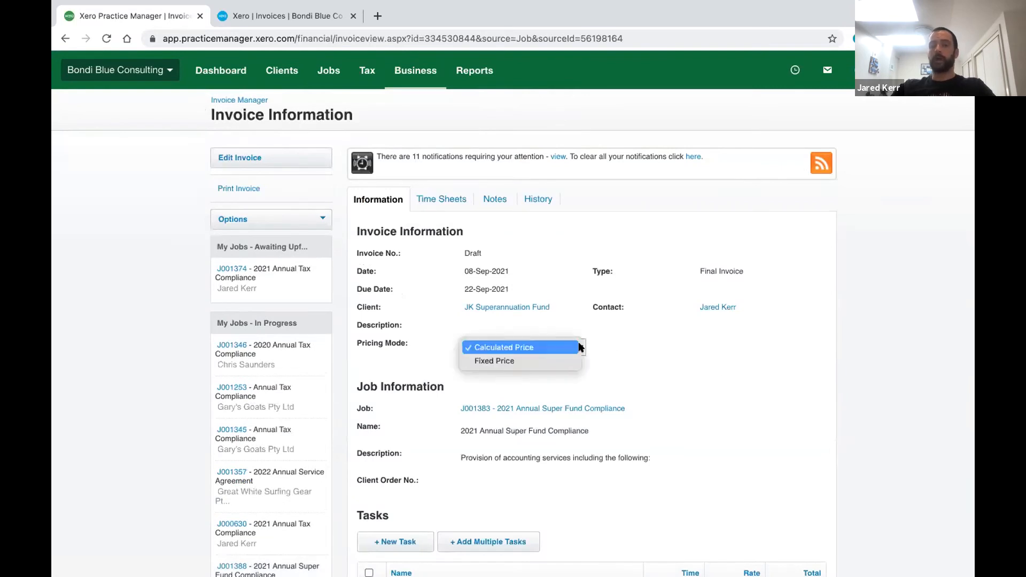
{"action": "left_click", "coordinate": [531, 362]}
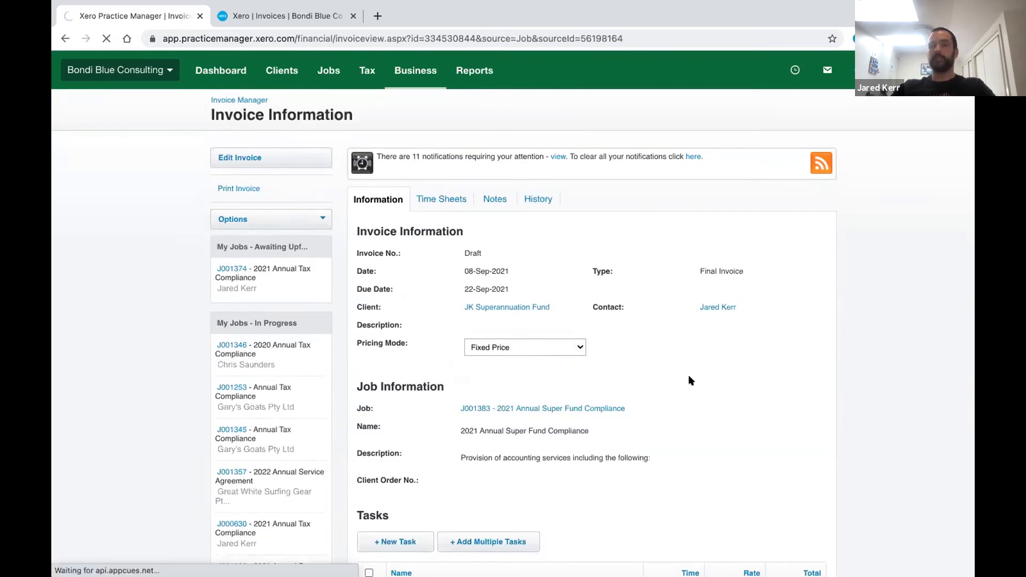
- Set the Annual Super Fund Compliance task's fixed price to 2500 on the draft final invoice
{"action": "scroll", "coordinate": [717, 416], "scroll_direction": "down", "scroll_amount": 4}
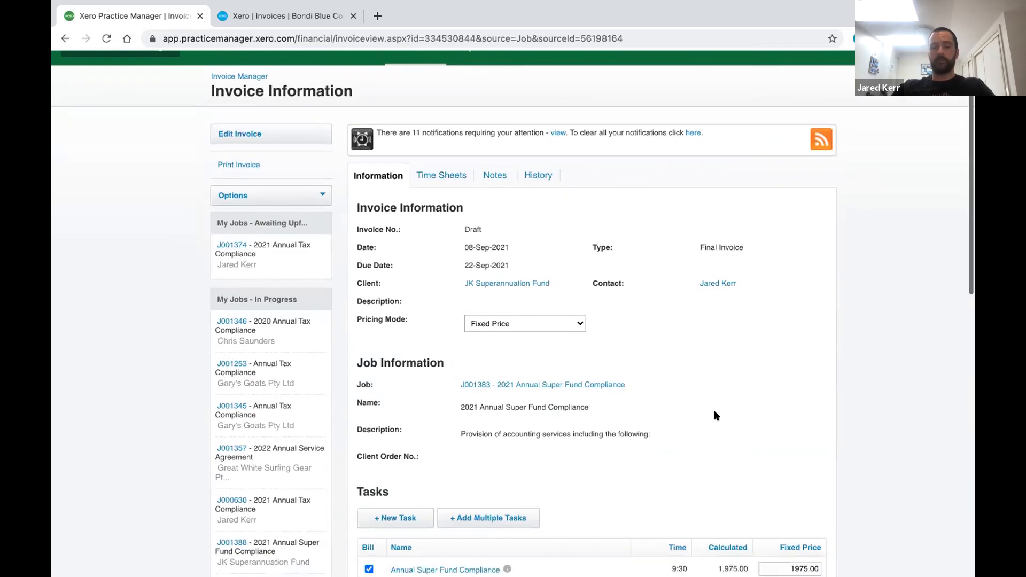
{"action": "scroll", "coordinate": [717, 416], "scroll_direction": "down", "scroll_amount": 3}
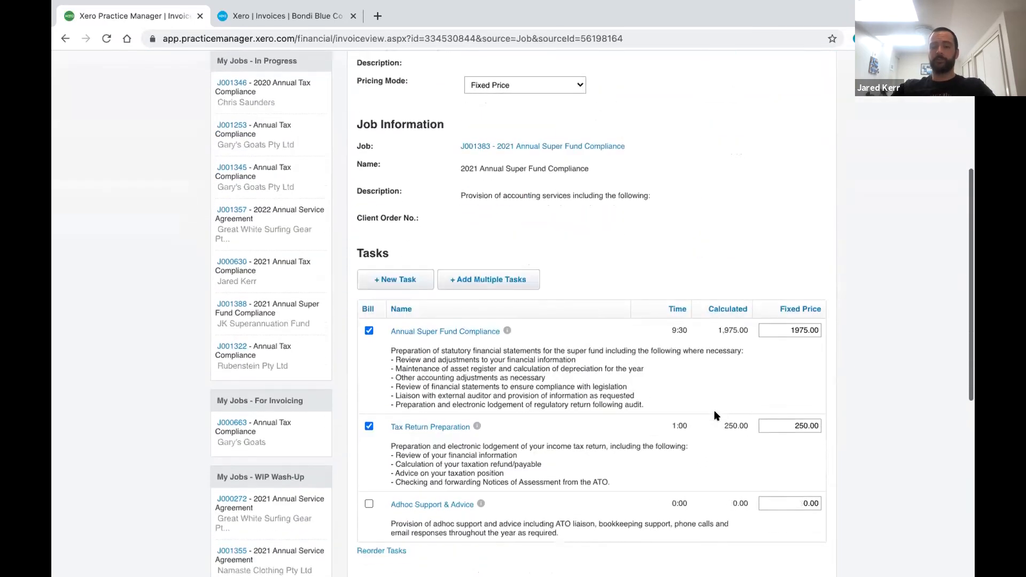
{"action": "left_click", "coordinate": [778, 282]}
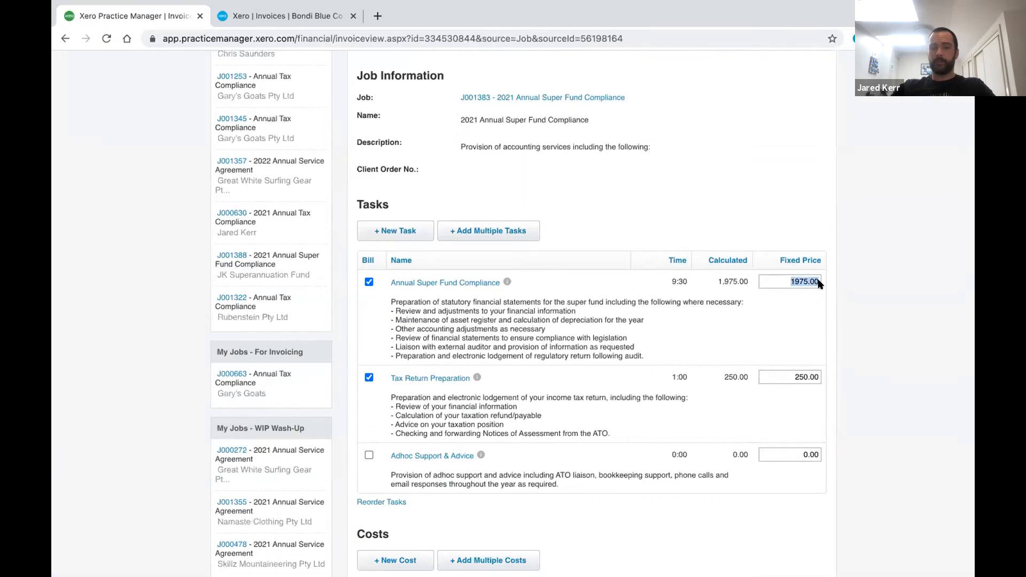
{"action": "type", "text": "25000"}
{"action": "key", "text": "BackSpace"}
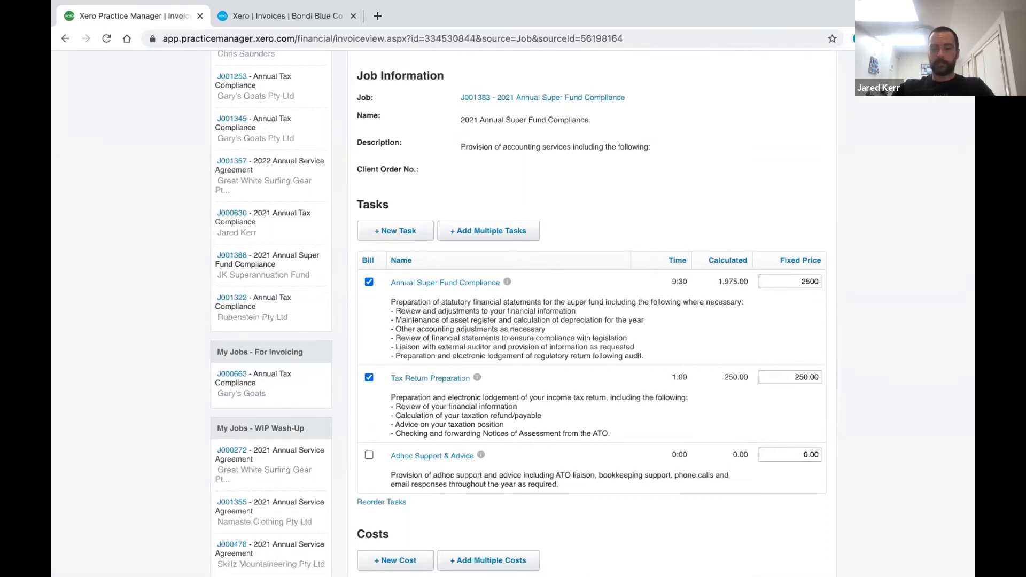
{"action": "left_click", "coordinate": [845, 366]}
- Check the costs and invoice summary, and approve JK Superannuation Fund's final invoice
{"action": "scroll", "coordinate": [845, 367], "scroll_direction": "down", "scroll_amount": 5}
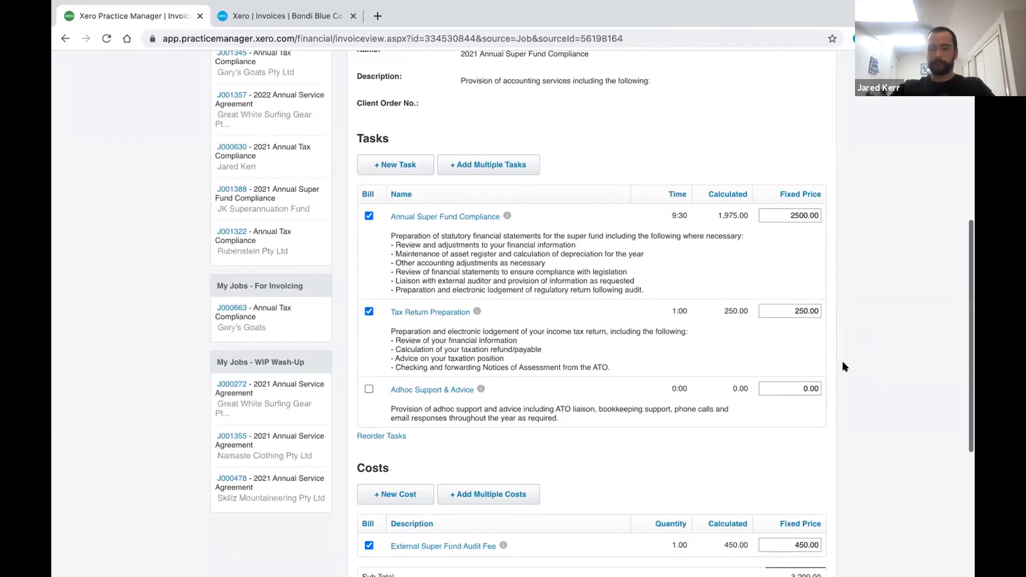
{"action": "scroll", "coordinate": [845, 367], "scroll_direction": "down", "scroll_amount": 3}
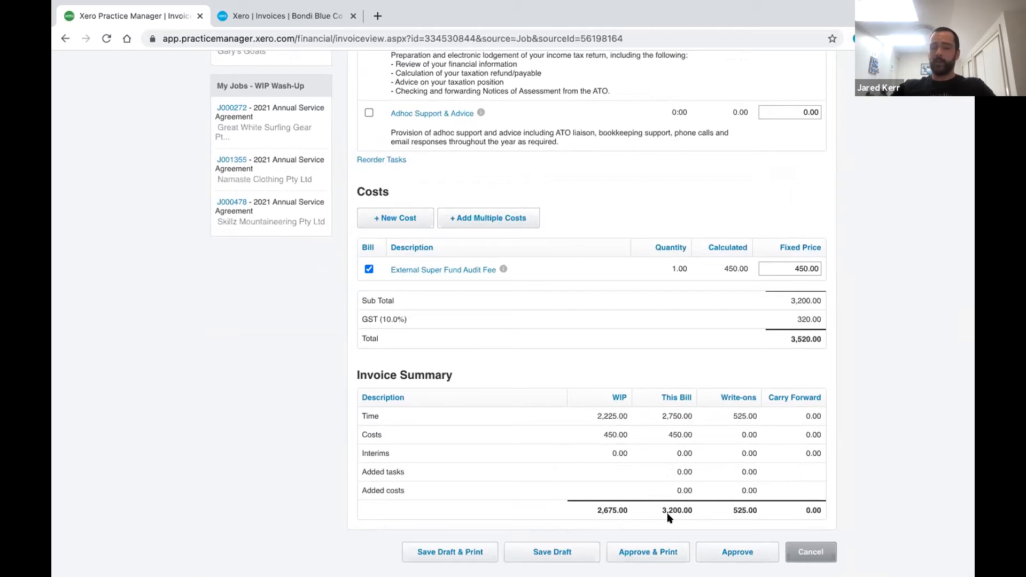
{"action": "left_click", "coordinate": [729, 552]}
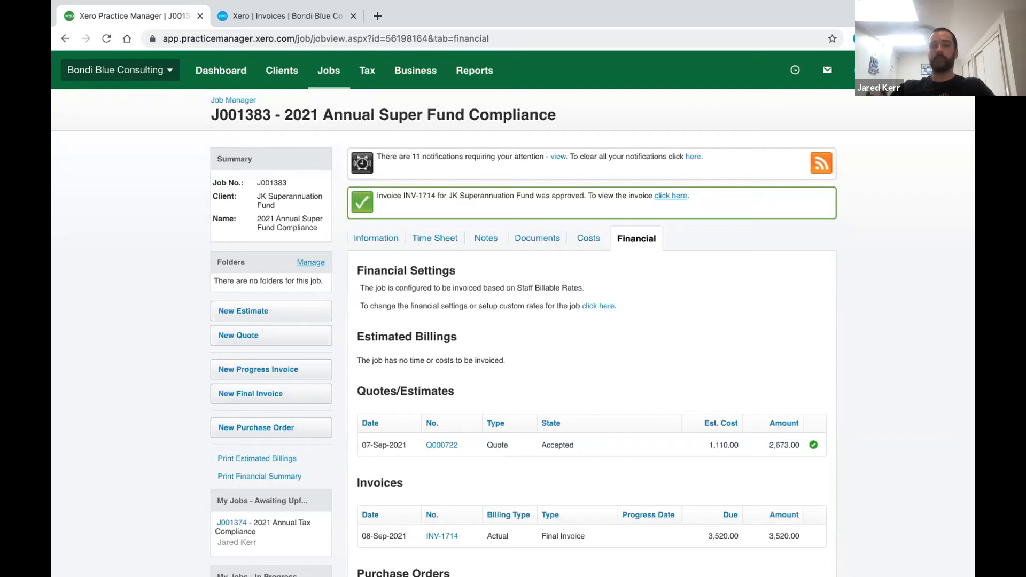
- Switch to Xero, refresh the invoice list, and open JK Superannuation Fund's invoice INV-1714 to review its line items
{"action": "left_click", "coordinate": [250, 13]}
{"action": "left_click", "coordinate": [106, 38]}
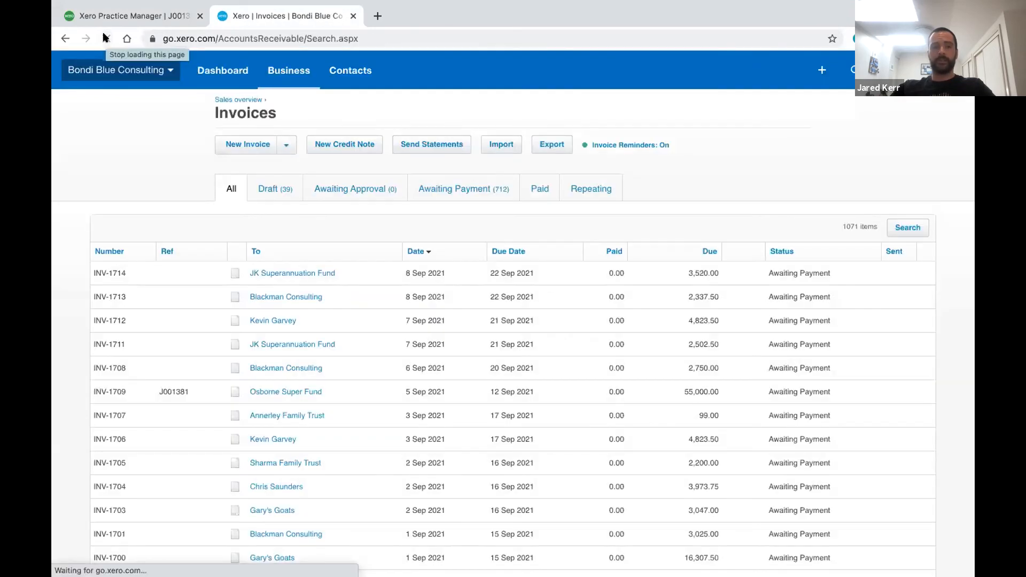
{"action": "left_click", "coordinate": [361, 279]}
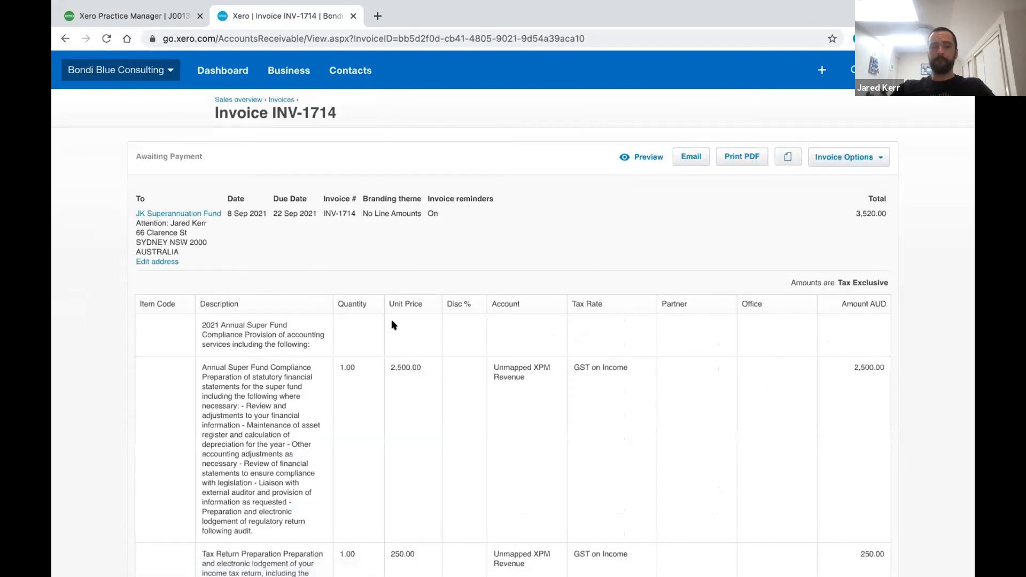
{"action": "scroll", "coordinate": [392, 323], "scroll_direction": "down", "scroll_amount": 5}
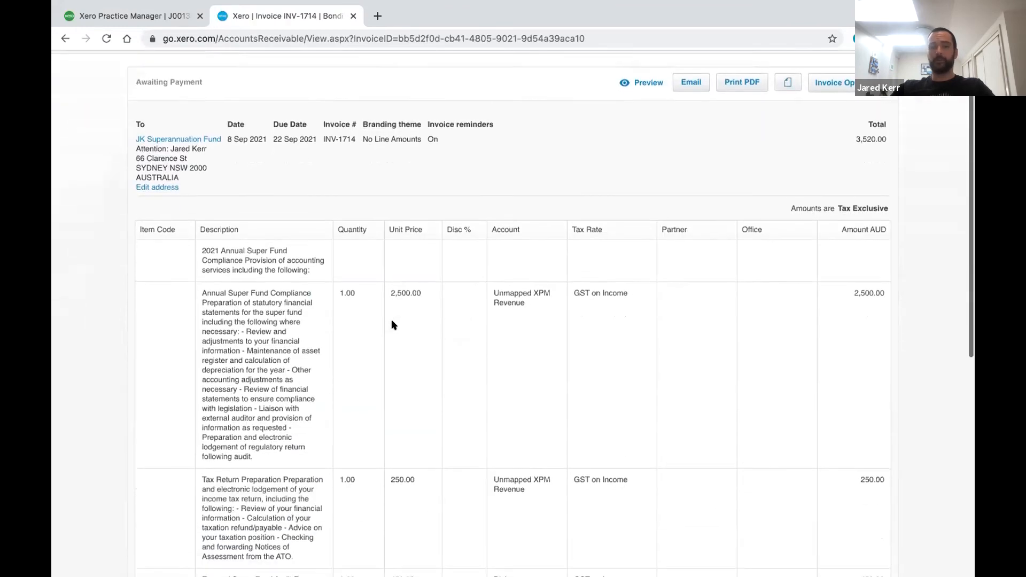
{"action": "scroll", "coordinate": [392, 322], "scroll_direction": "down", "scroll_amount": 3}
{"action": "scroll", "coordinate": [392, 321], "scroll_direction": "up", "scroll_amount": 3}
{"action": "scroll", "coordinate": [391, 324], "scroll_direction": "up", "scroll_amount": 3}
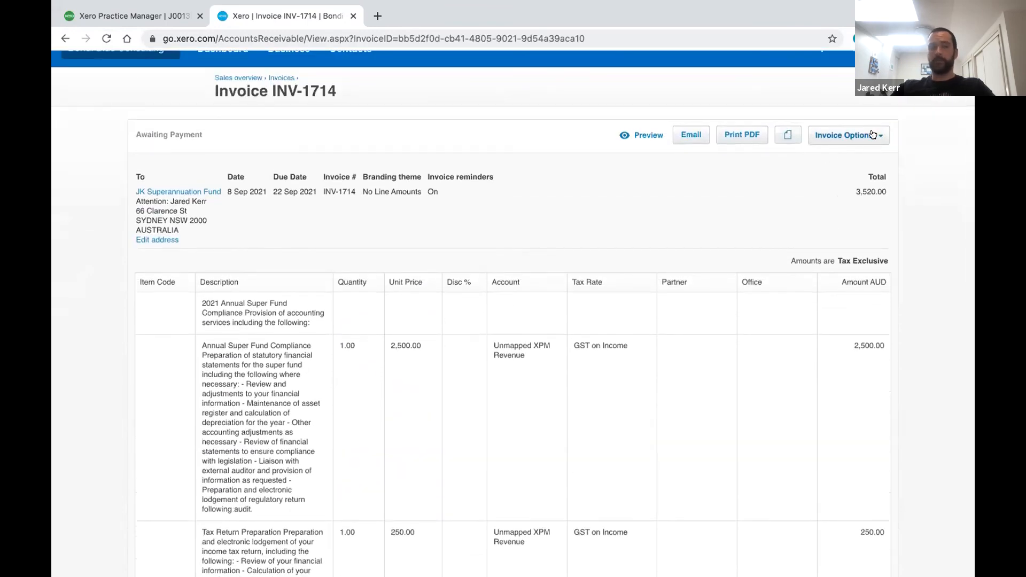
- Share invoice INV-1714 by its private link, view the client's online version, and copy the link
{"action": "left_click", "coordinate": [873, 134]}
{"action": "left_click", "coordinate": [837, 262]}
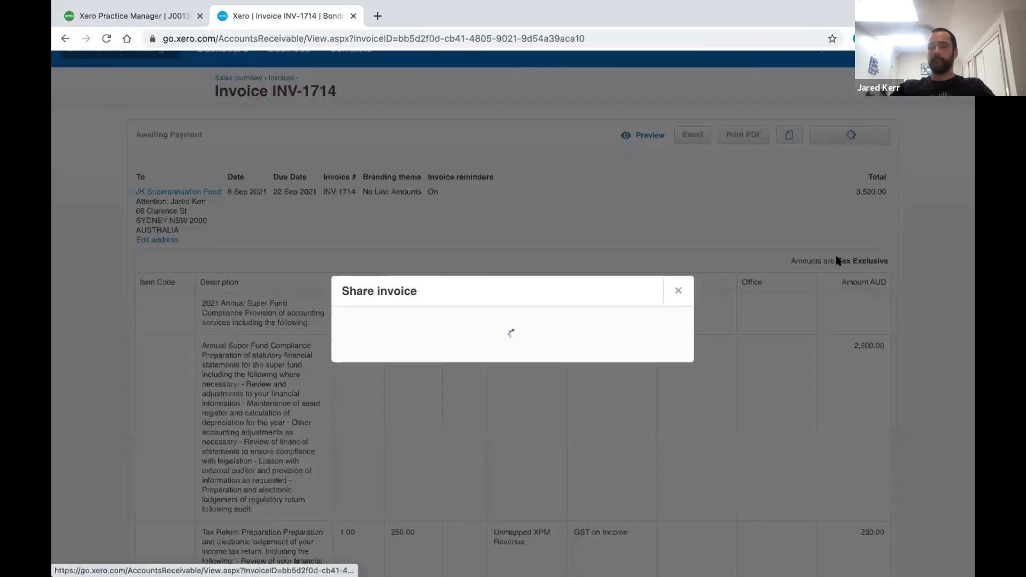
{"action": "left_click", "coordinate": [496, 335]}
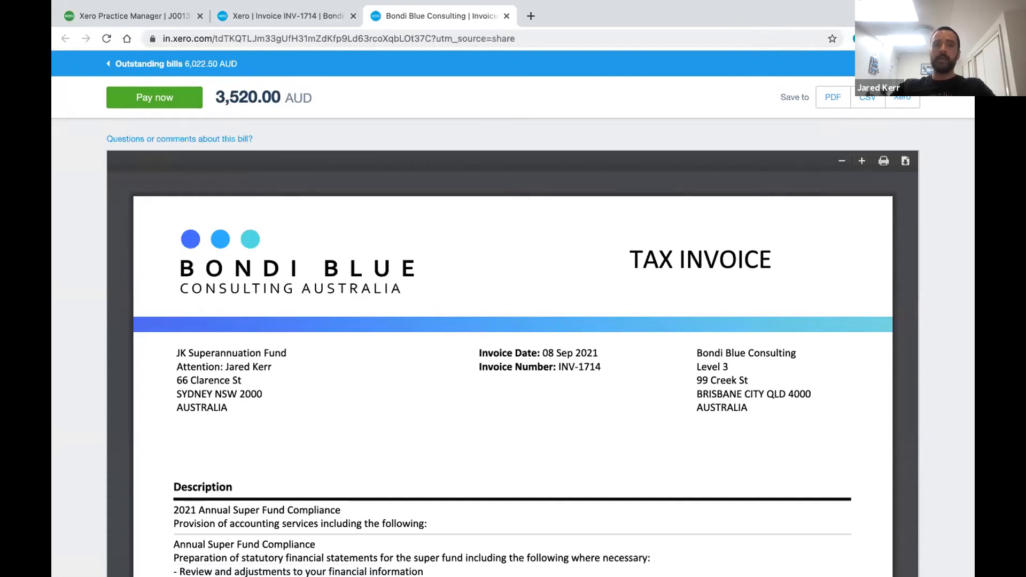
{"action": "left_click", "coordinate": [242, 22]}
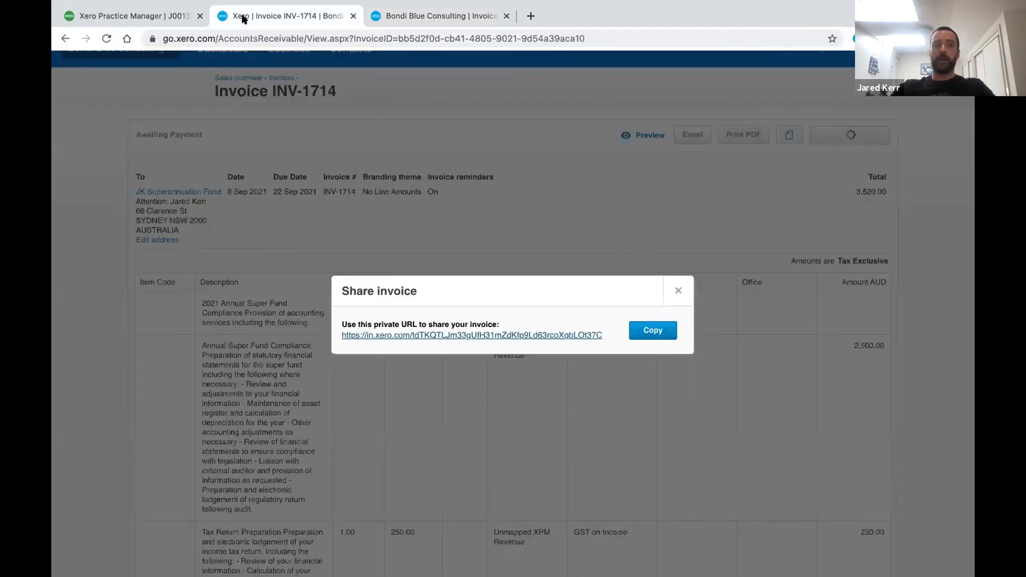
{"action": "left_click", "coordinate": [653, 331]}
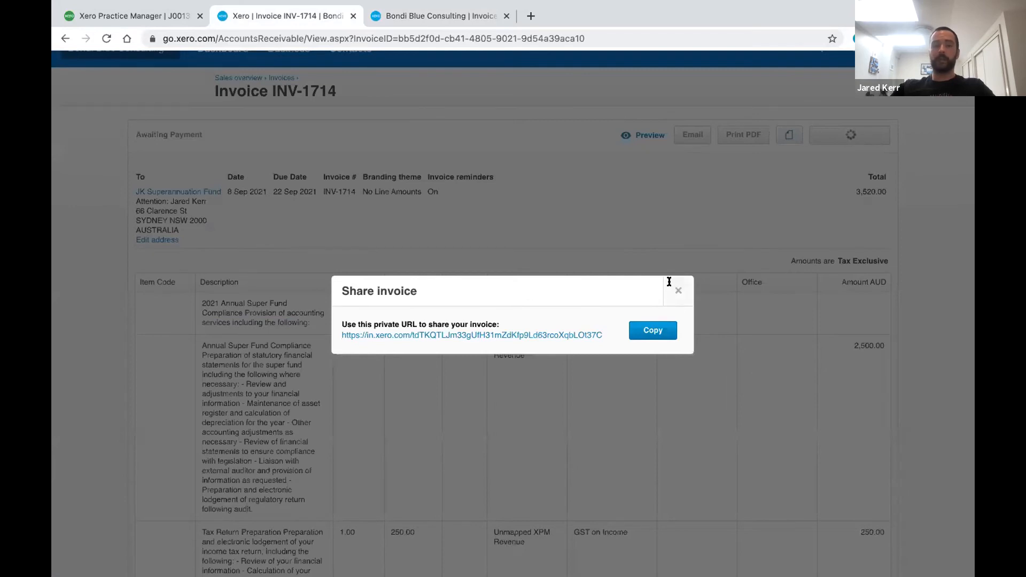
{"action": "left_click", "coordinate": [677, 290]}
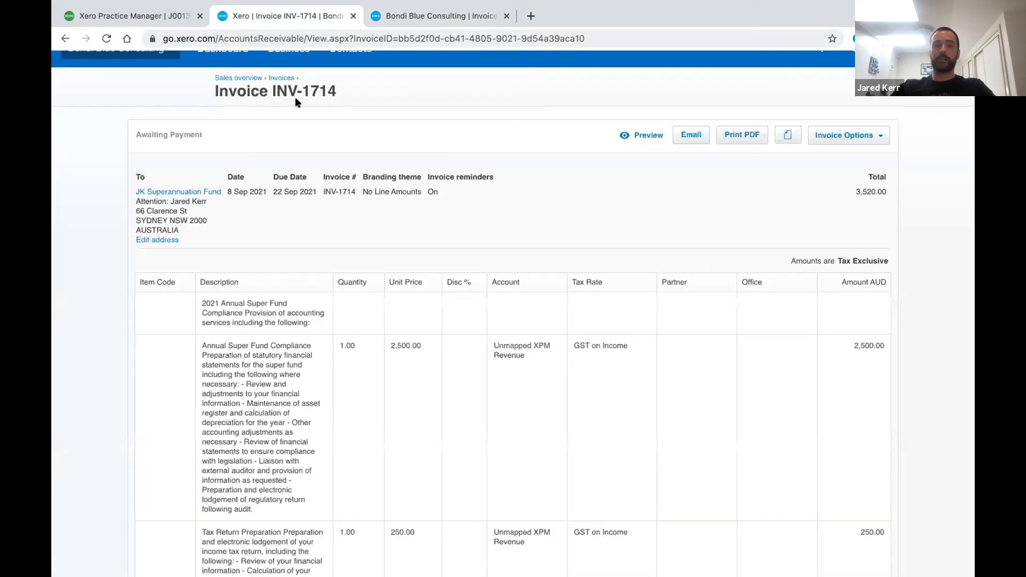
- Open Great White Surfing Gear Pty Ltd's repeating invoice with reference J000272 from the sales overview and copy its job reference
{"action": "left_click", "coordinate": [234, 80]}
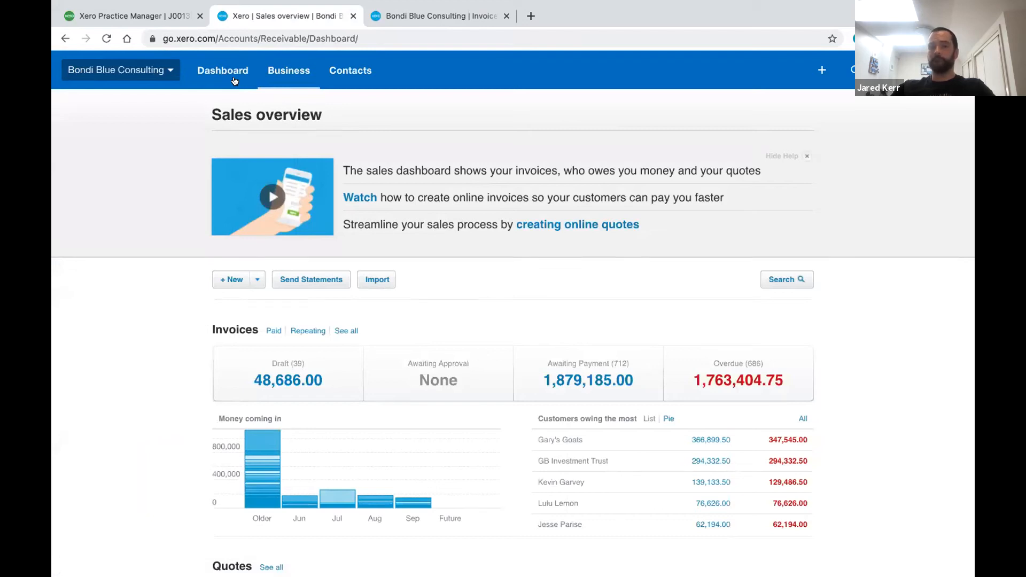
{"action": "left_click", "coordinate": [309, 331]}
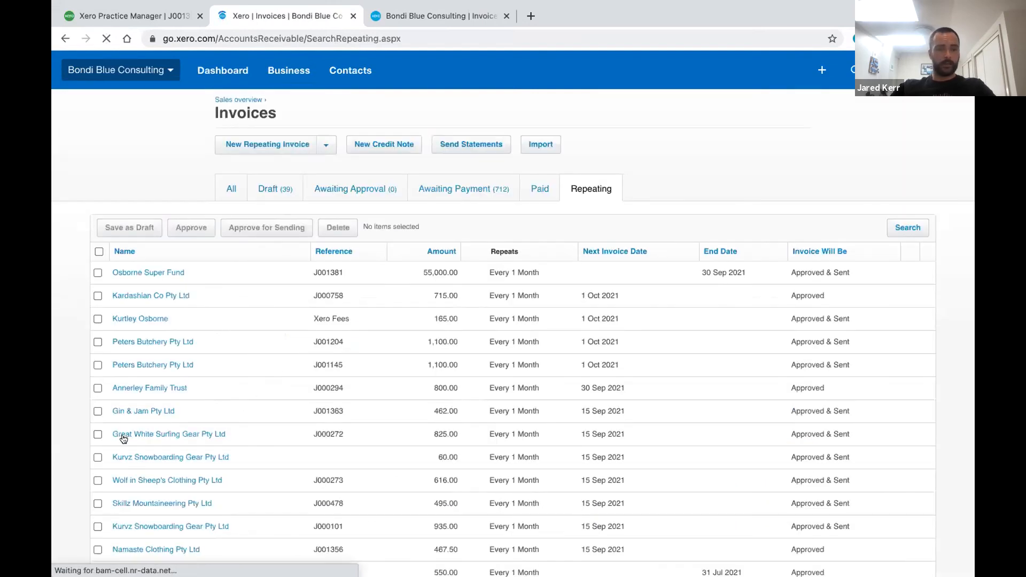
{"action": "left_click", "coordinate": [158, 435]}
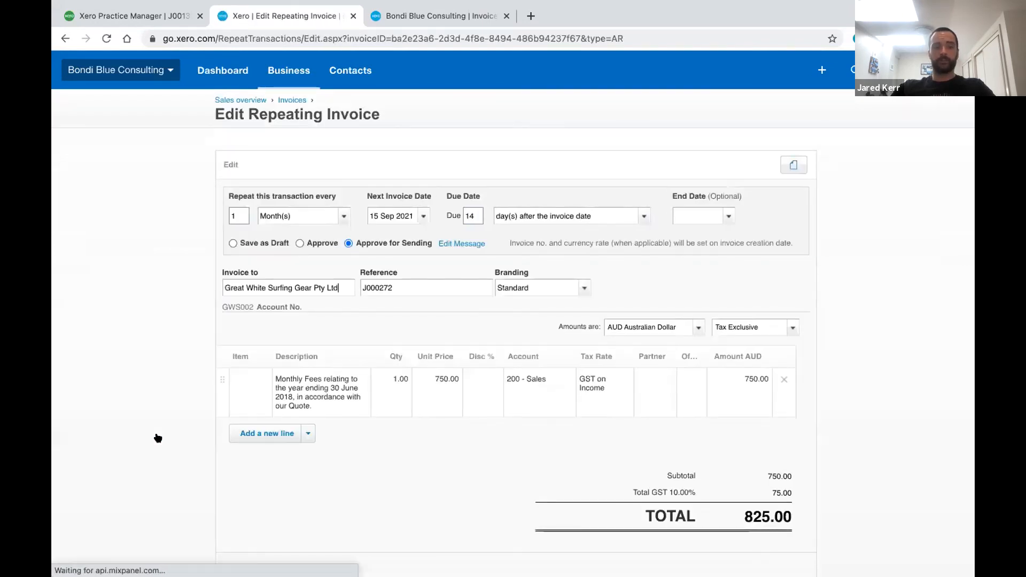
{"action": "left_click_drag", "start_coordinate": [398, 288], "coordinate": [335, 284]}
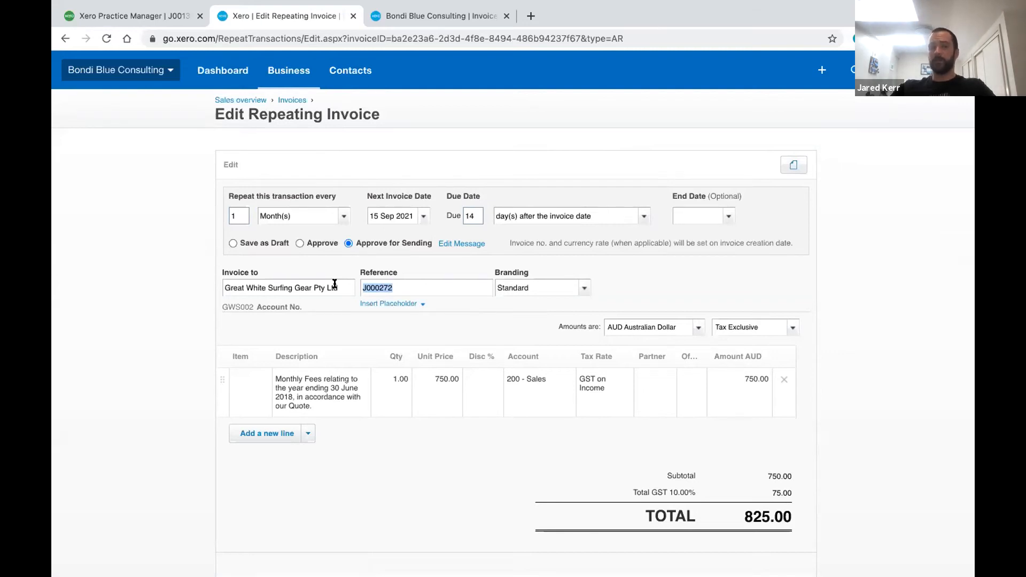
- Switch to Xero Practice Manager, search globally for J000272, and open the 2021 Annual Service Agreement job
{"action": "left_click", "coordinate": [131, 15]}
{"action": "left_click", "coordinate": [860, 70]}
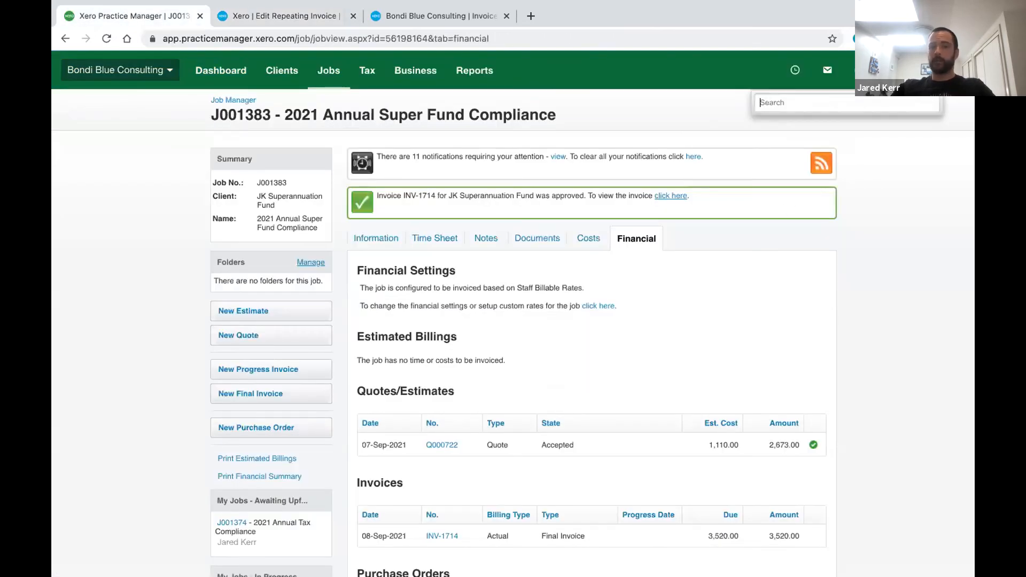
{"action": "key", "text": "ctrl+v"}
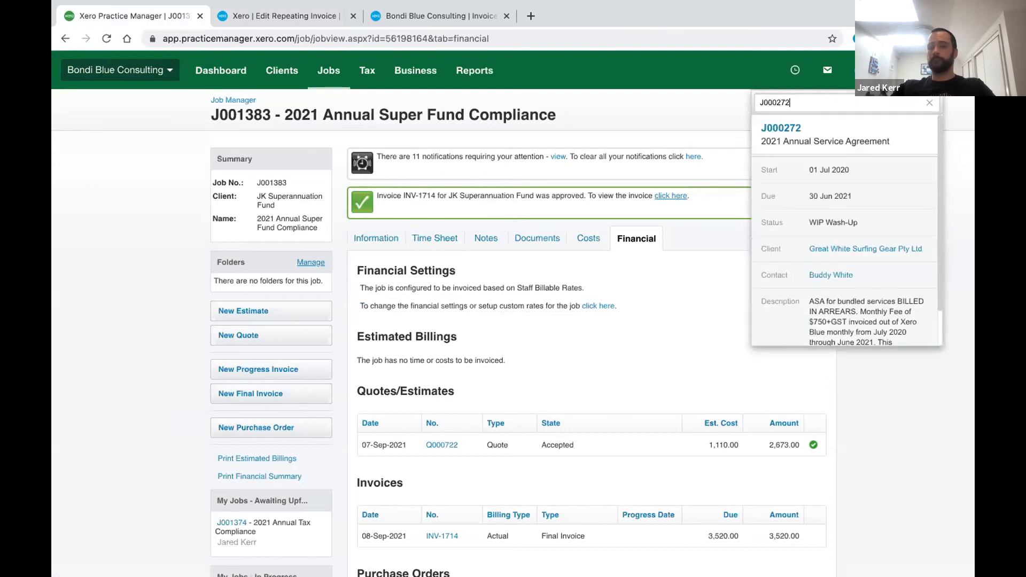
{"action": "left_click", "coordinate": [782, 126]}
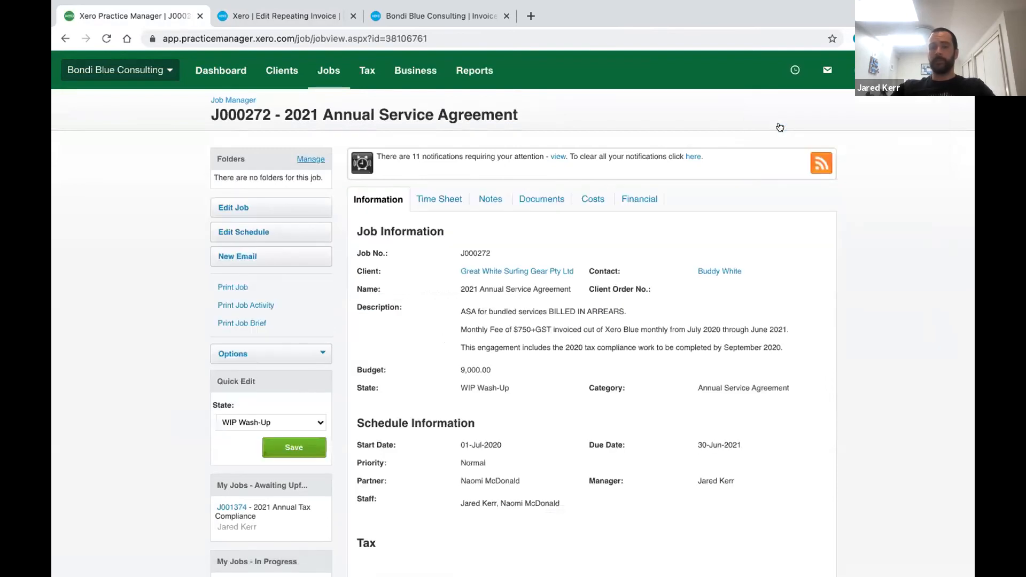
- Review the service agreement job's financial details, comparing its estimated billings for tasks with the monthly invoiced amounts
{"action": "left_click", "coordinate": [643, 199]}
{"action": "scroll", "coordinate": [580, 327], "scroll_direction": "down", "scroll_amount": 5}
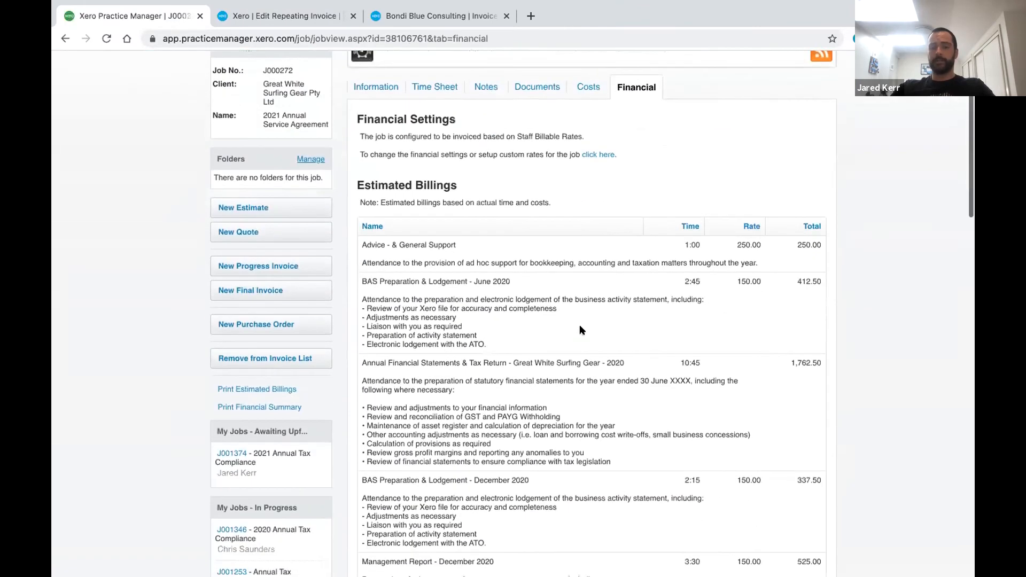
{"action": "scroll", "coordinate": [580, 328], "scroll_direction": "down", "scroll_amount": 7}
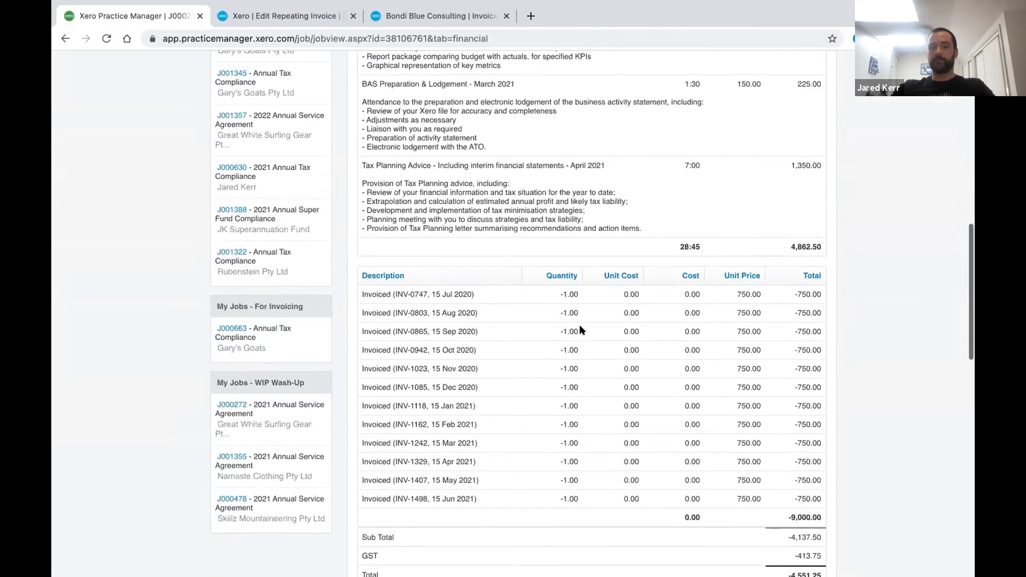
{"action": "scroll", "coordinate": [579, 329], "scroll_direction": "down", "scroll_amount": 1}
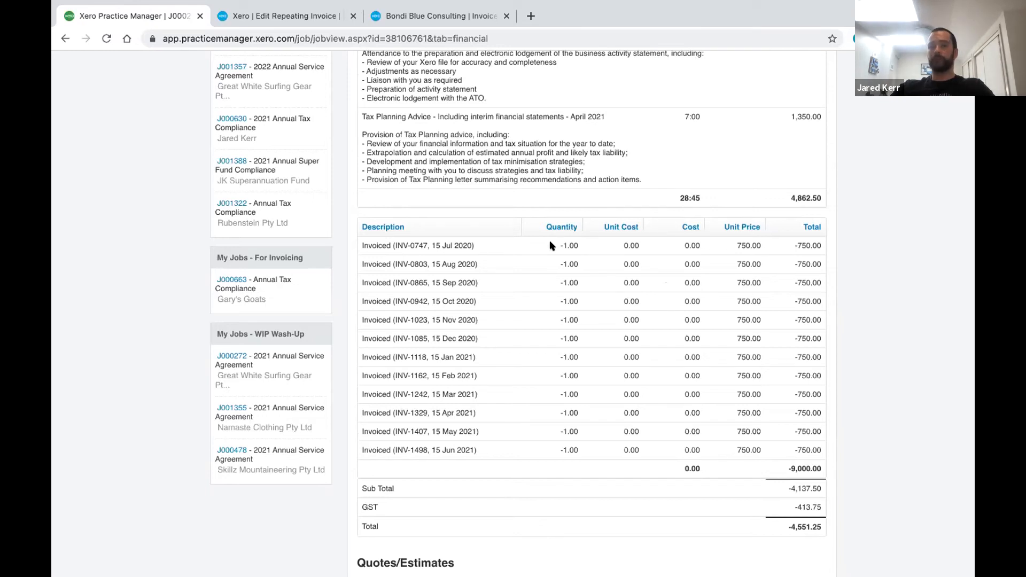
{"action": "scroll", "coordinate": [551, 245], "scroll_direction": "up", "scroll_amount": 15}
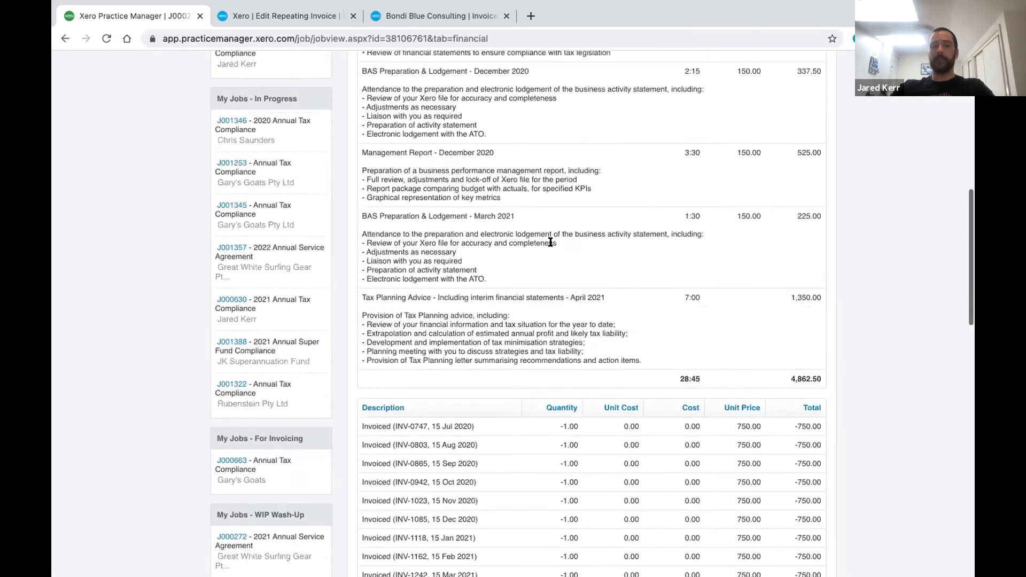
{"action": "scroll", "coordinate": [550, 245], "scroll_direction": "up", "scroll_amount": 2}
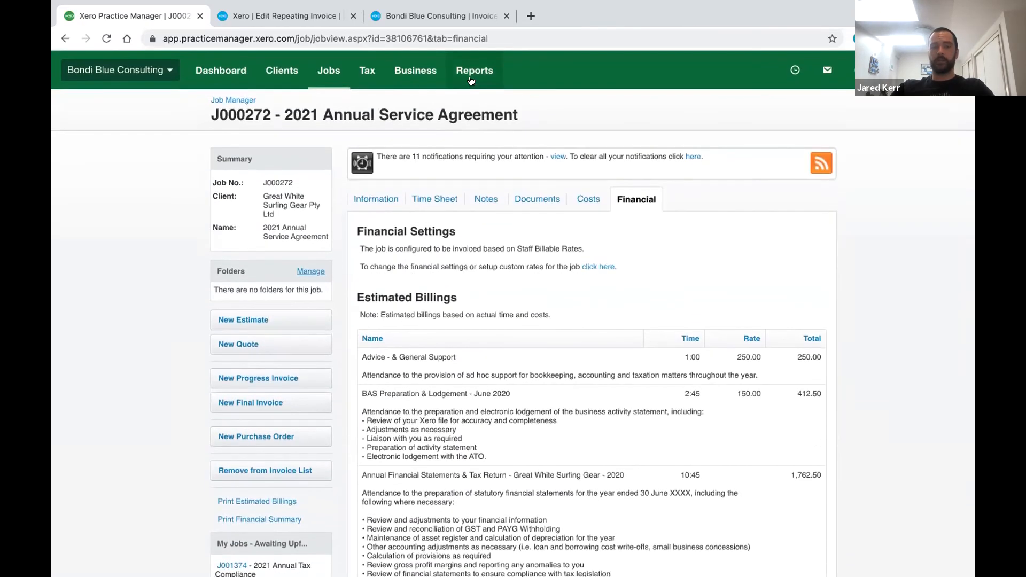
- Open the Recoverability by Client Group - Variable Date Range report and examine billable, invoiced and write-on amounts per client group
{"action": "left_click", "coordinate": [471, 75]}
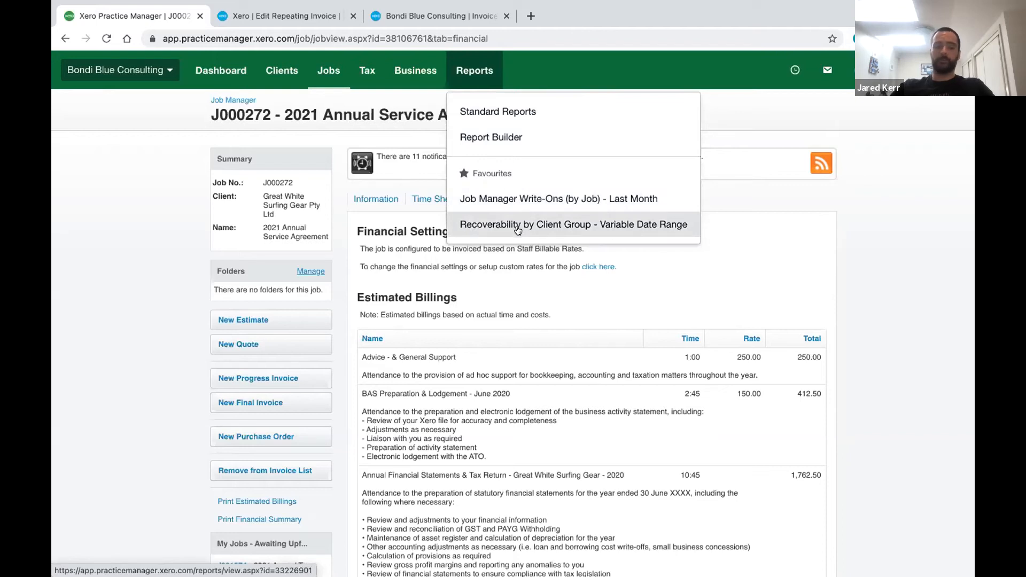
{"action": "left_click", "coordinate": [518, 230]}
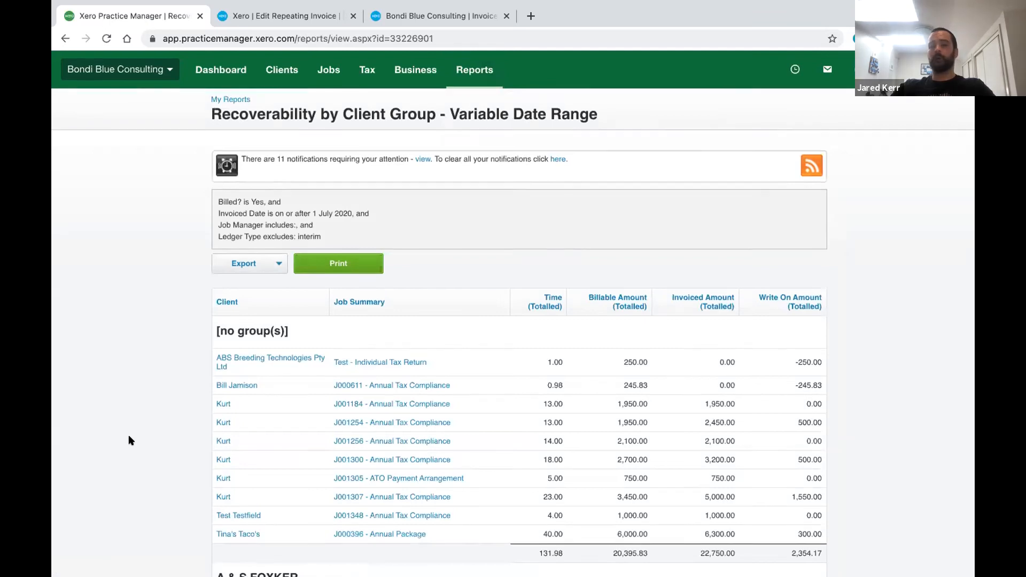
{"action": "scroll", "coordinate": [129, 440], "scroll_direction": "down", "scroll_amount": 2}
{"action": "scroll", "coordinate": [129, 440], "scroll_direction": "down", "scroll_amount": 4}
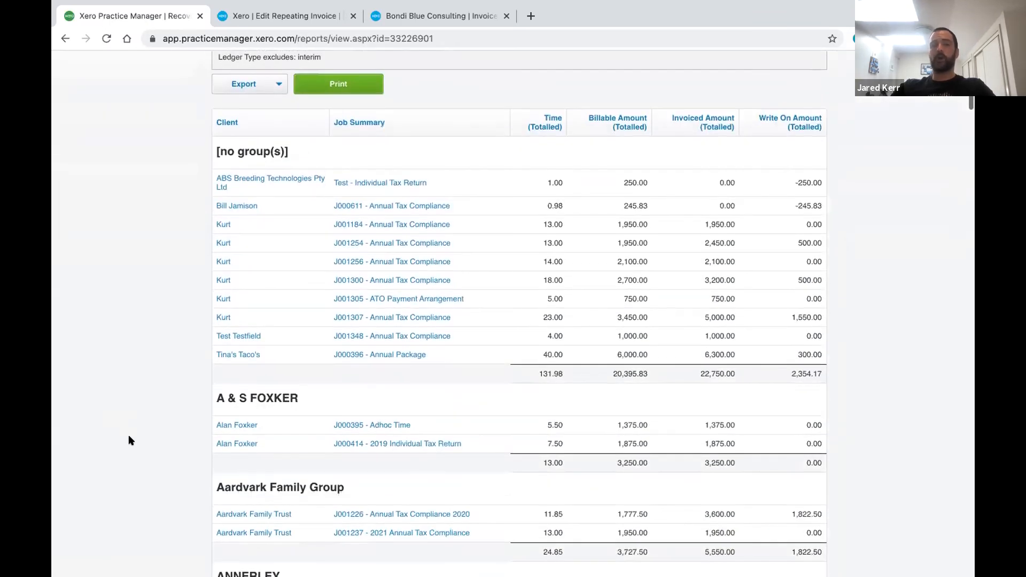
{"action": "scroll", "coordinate": [130, 440], "scroll_direction": "down", "scroll_amount": 1}
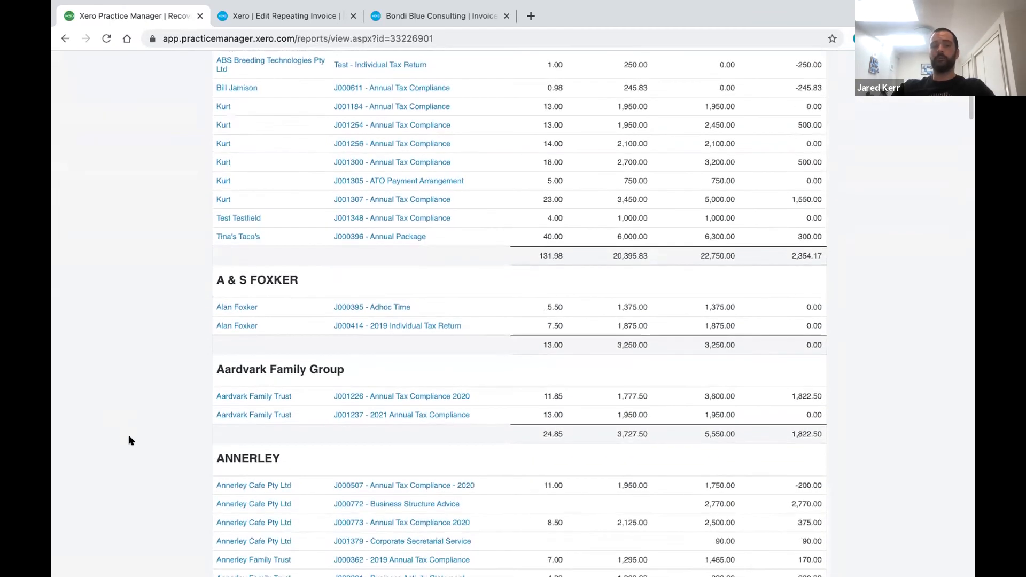
{"action": "scroll", "coordinate": [130, 440], "scroll_direction": "down", "scroll_amount": 2}
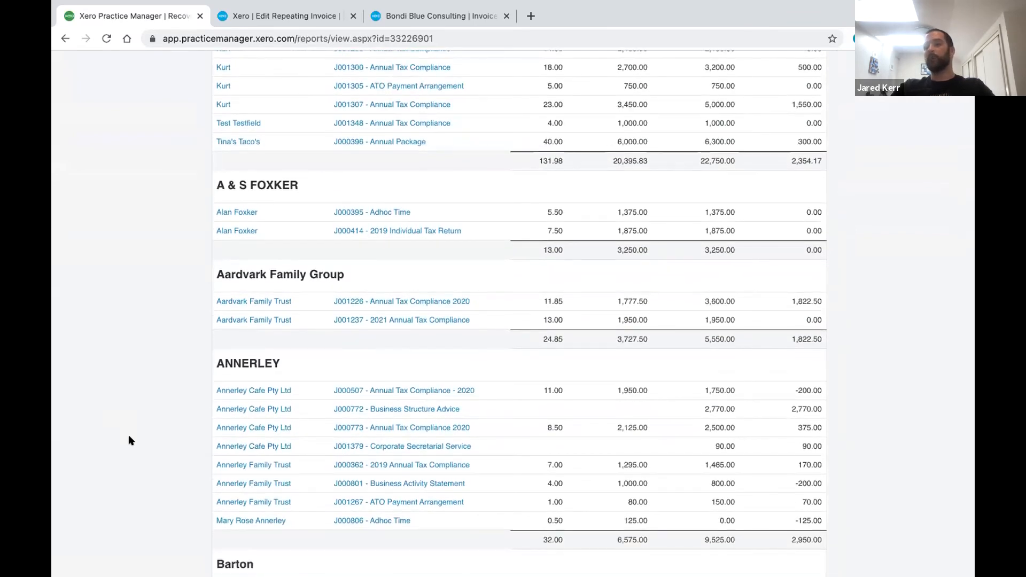
{"action": "scroll", "coordinate": [129, 437], "scroll_direction": "down", "scroll_amount": 3}
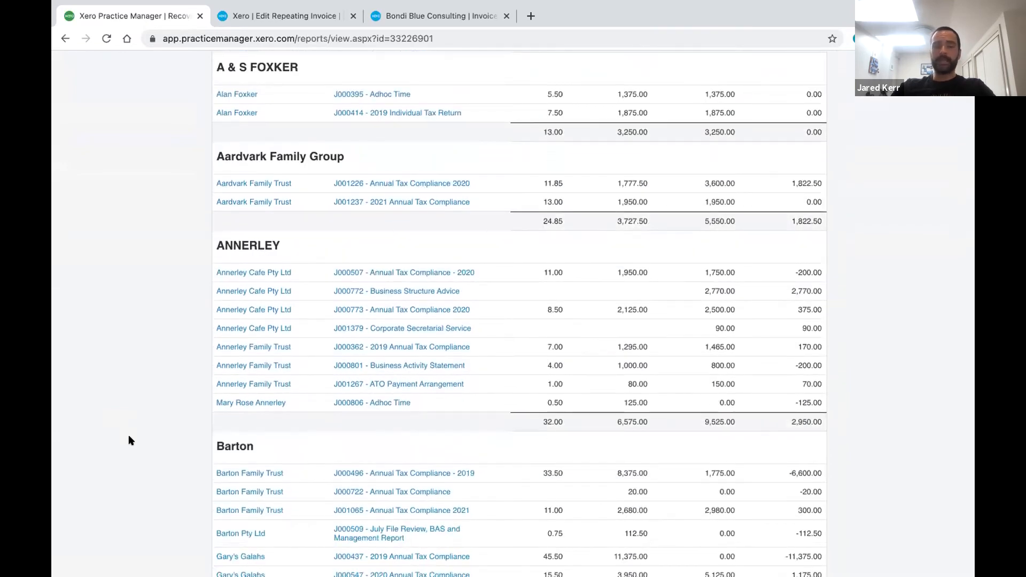
{"action": "scroll", "coordinate": [129, 436], "scroll_direction": "up", "scroll_amount": 2}
{"action": "scroll", "coordinate": [129, 436], "scroll_direction": "up", "scroll_amount": 10}
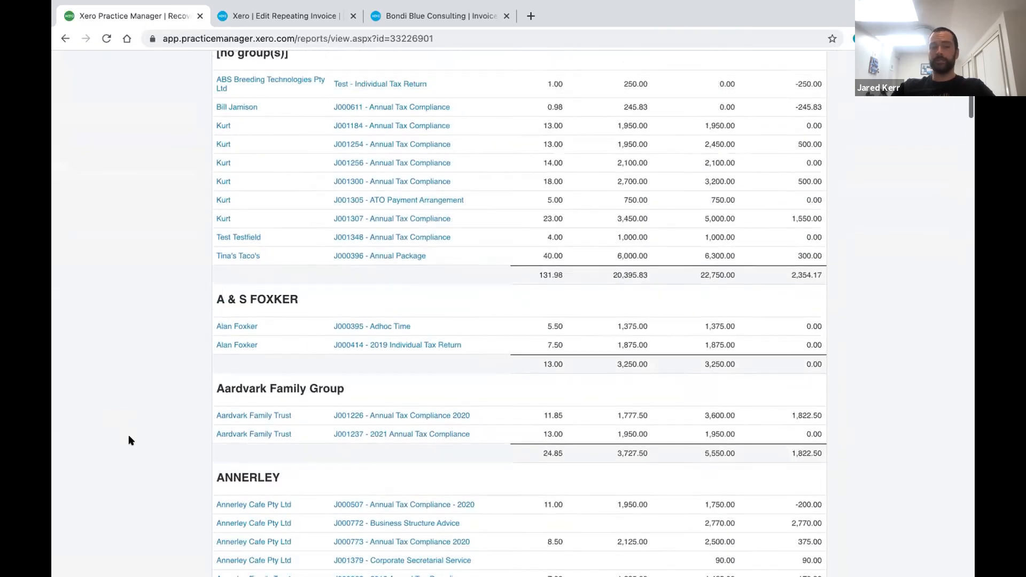
{"action": "scroll", "coordinate": [129, 441], "scroll_direction": "up", "scroll_amount": 3}
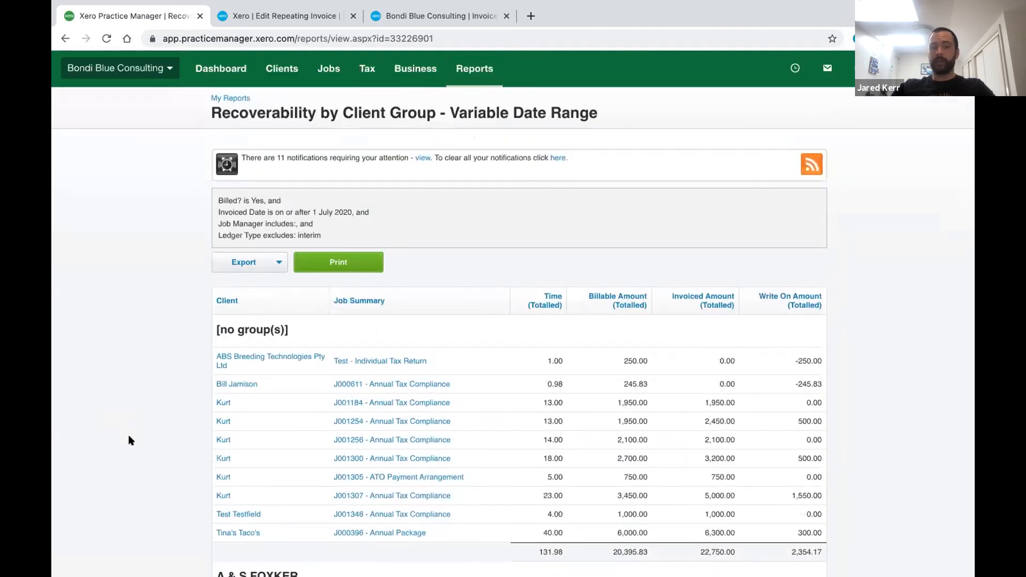
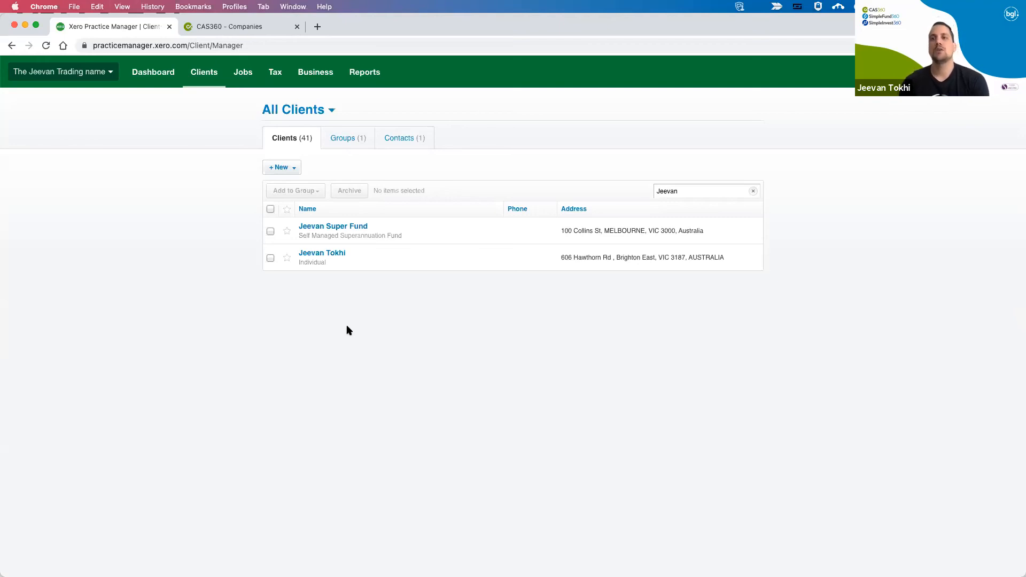
- Open the client record of the individual in the filtered client list to view the contact details and address
{"action": "left_click", "coordinate": [333, 256]}
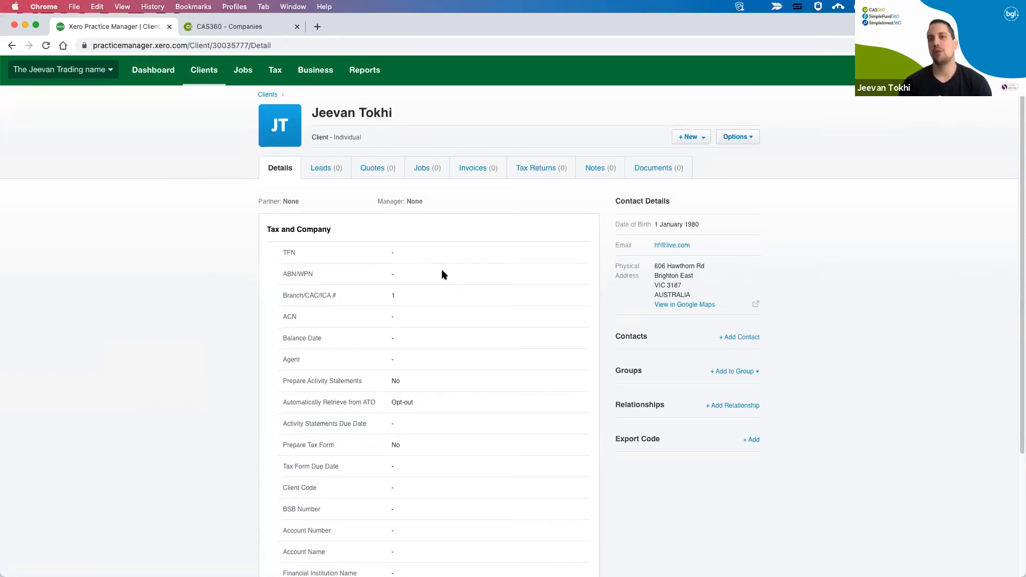
- Switch to CAS360 and proceed with preparing forms from the contact address change notification received from Xero Practice Manager
{"action": "left_click", "coordinate": [225, 26]}
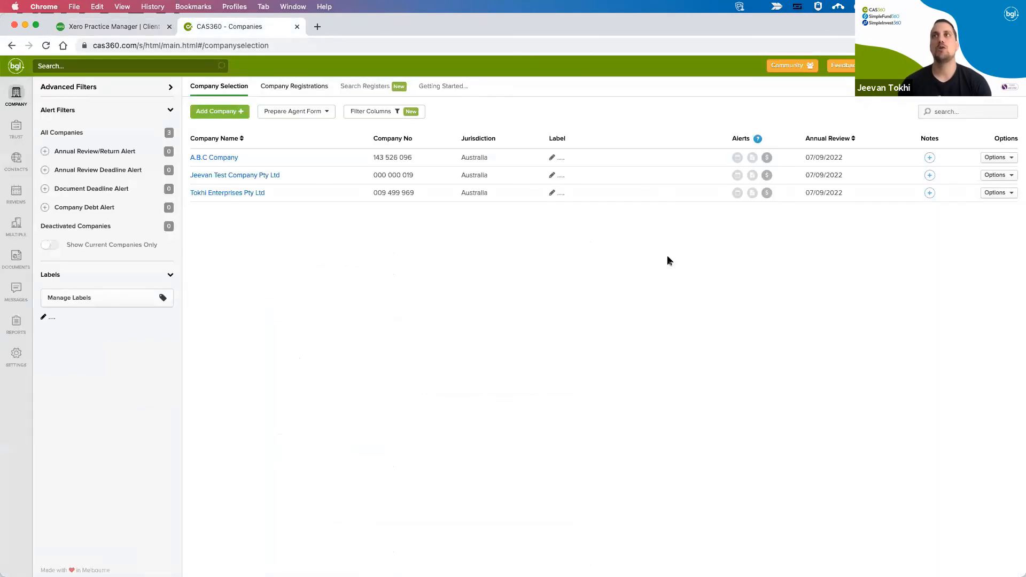
{"action": "left_click", "coordinate": [889, 66]}
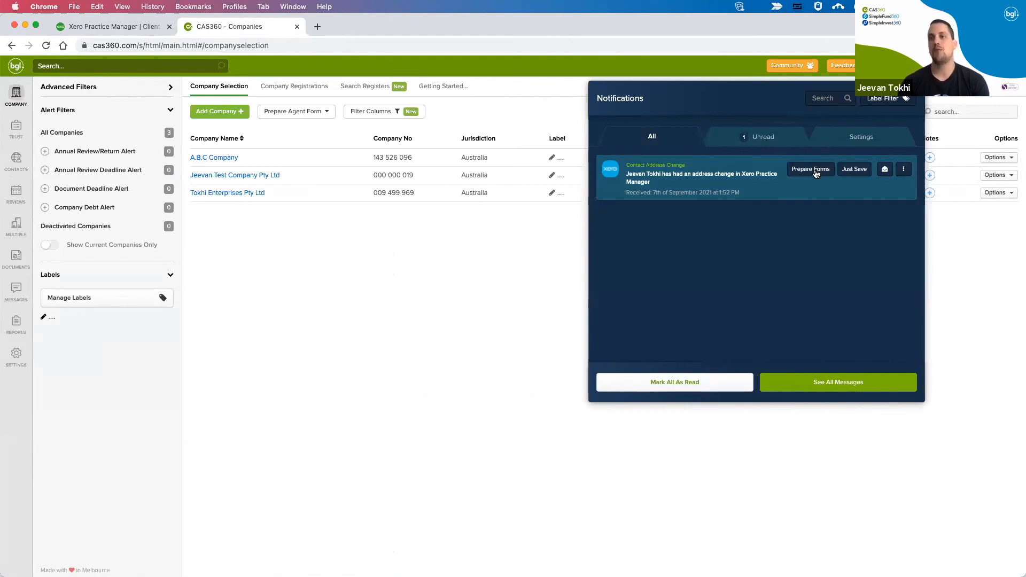
{"action": "left_click", "coordinate": [815, 171]}
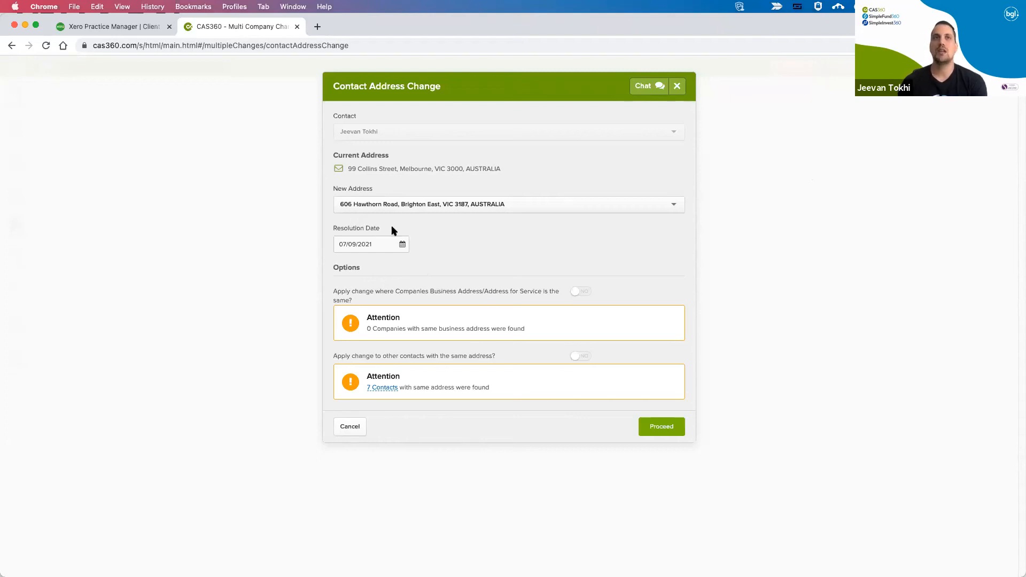
{"action": "mouse_move", "coordinate": [391, 389]}
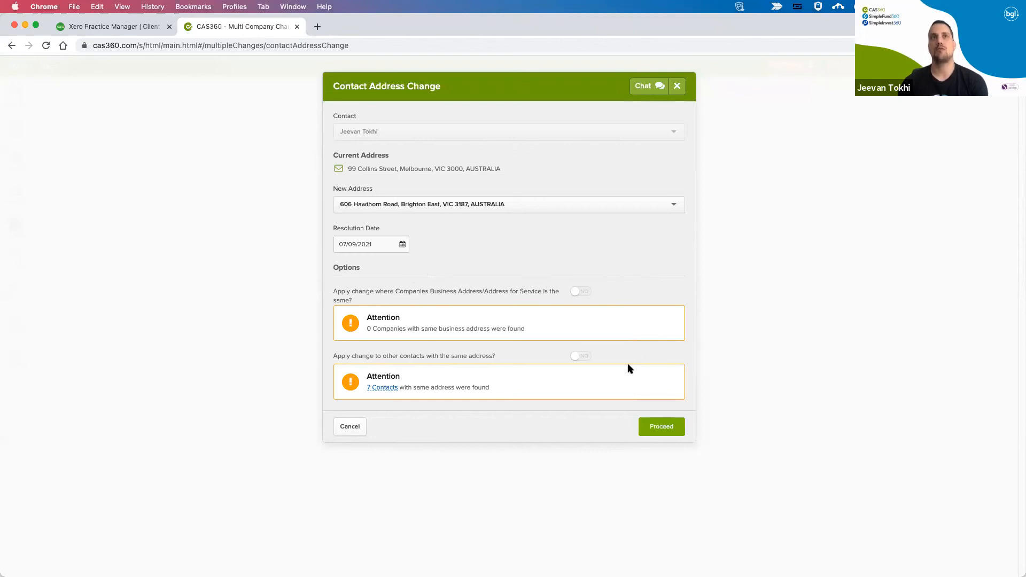
{"action": "left_click", "coordinate": [662, 427]}
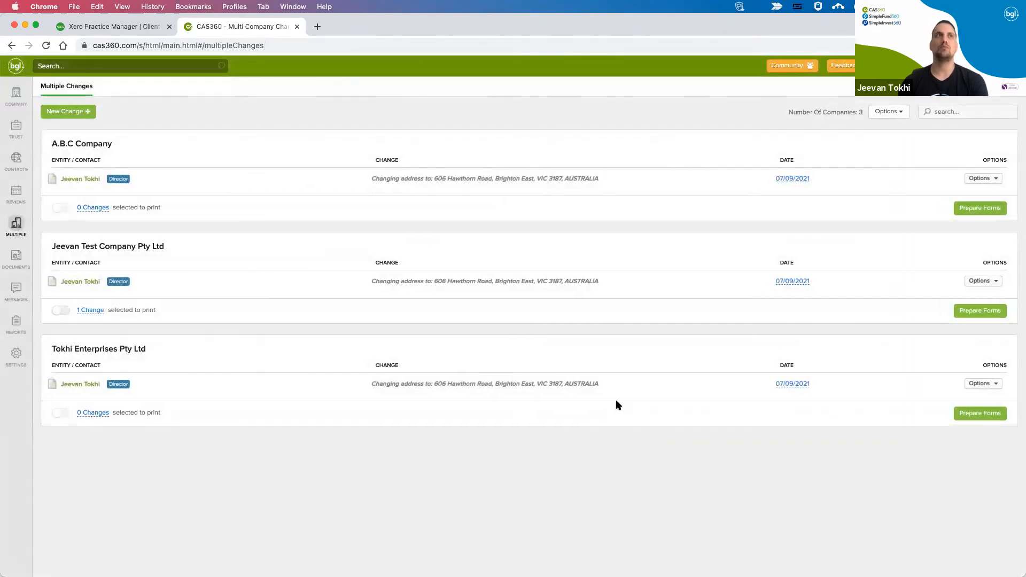
- Prepare A.B.C Company's forms and enable adding a Xero Practice Manager job, choosing the individual client and the Corporate Secretarial Service template
{"action": "left_click", "coordinate": [979, 208]}
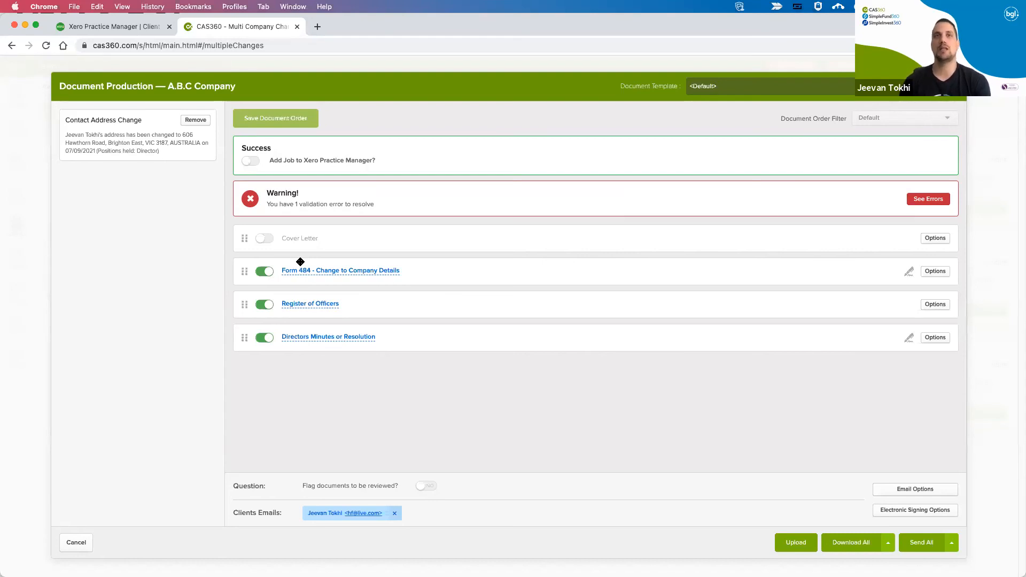
{"action": "left_click", "coordinate": [252, 162]}
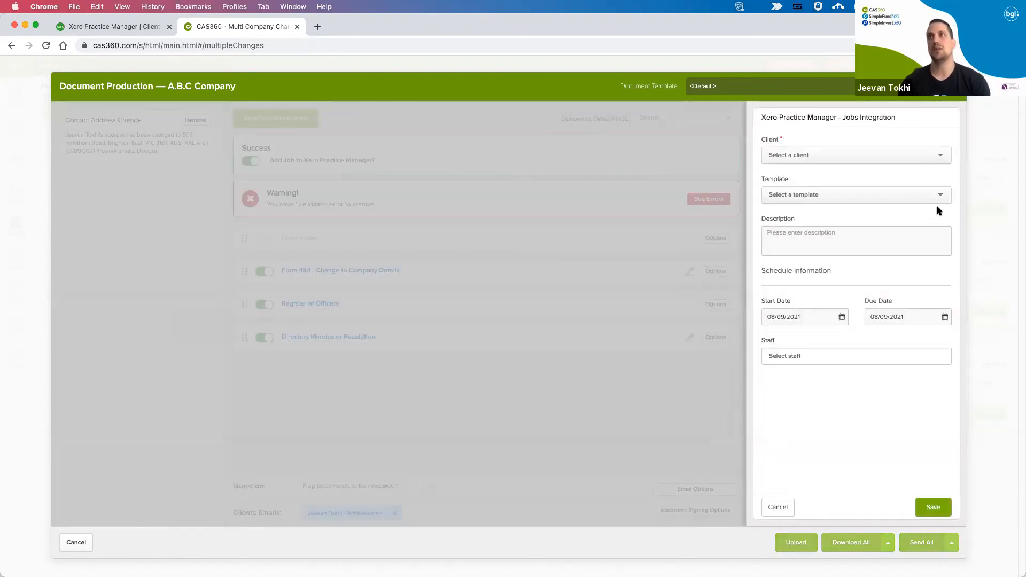
{"action": "left_click", "coordinate": [844, 156]}
{"action": "type", "text": "jeevan"}
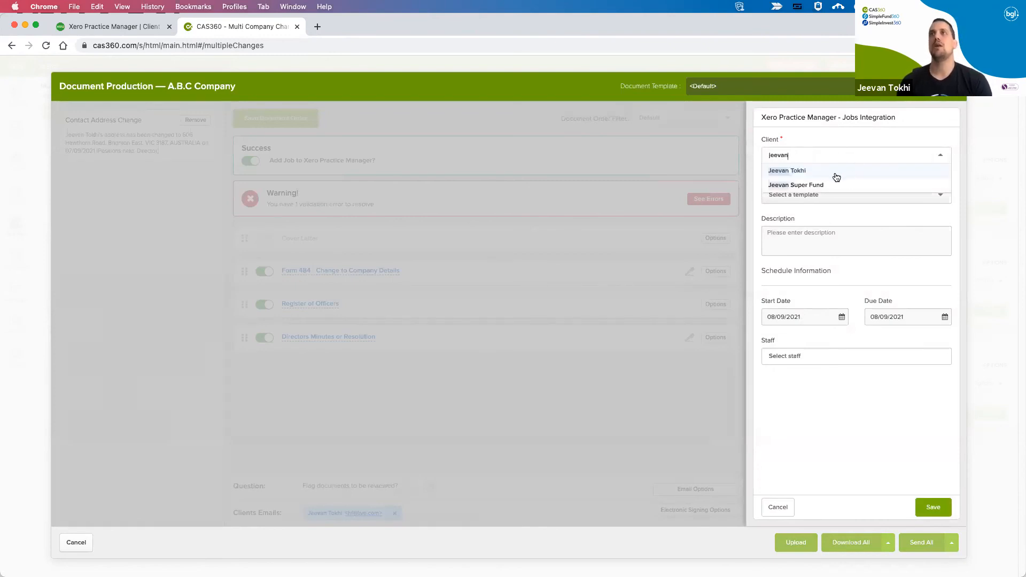
{"action": "left_click", "coordinate": [836, 170]}
{"action": "left_click", "coordinate": [836, 198]}
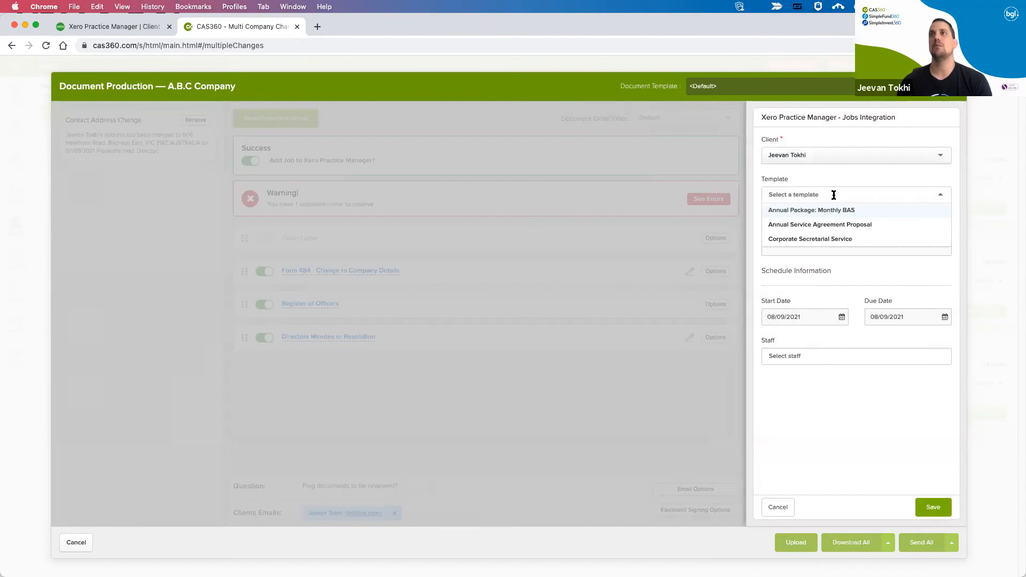
{"action": "left_click", "coordinate": [829, 239]}
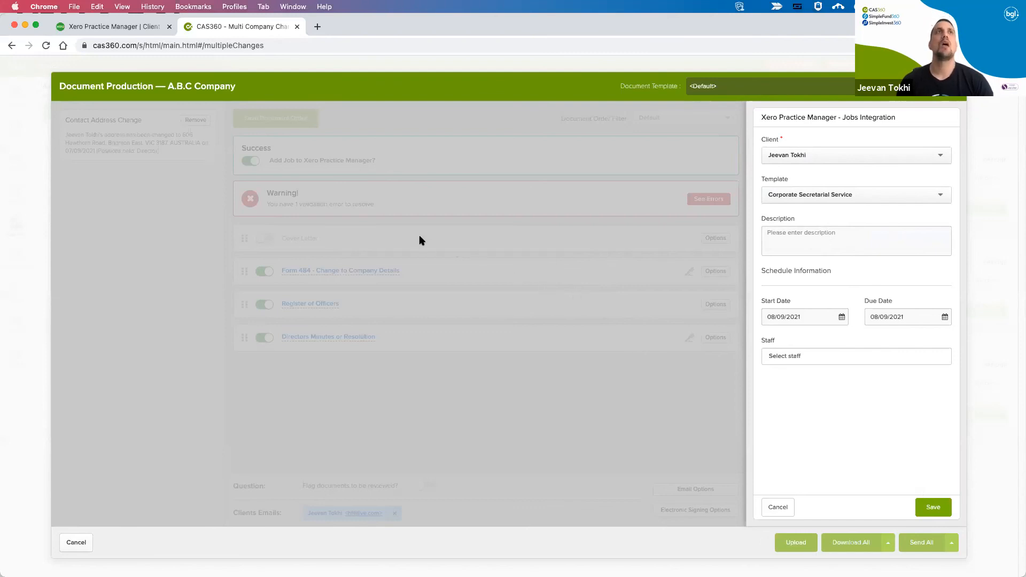
{"action": "key", "text": "super+Tab"}
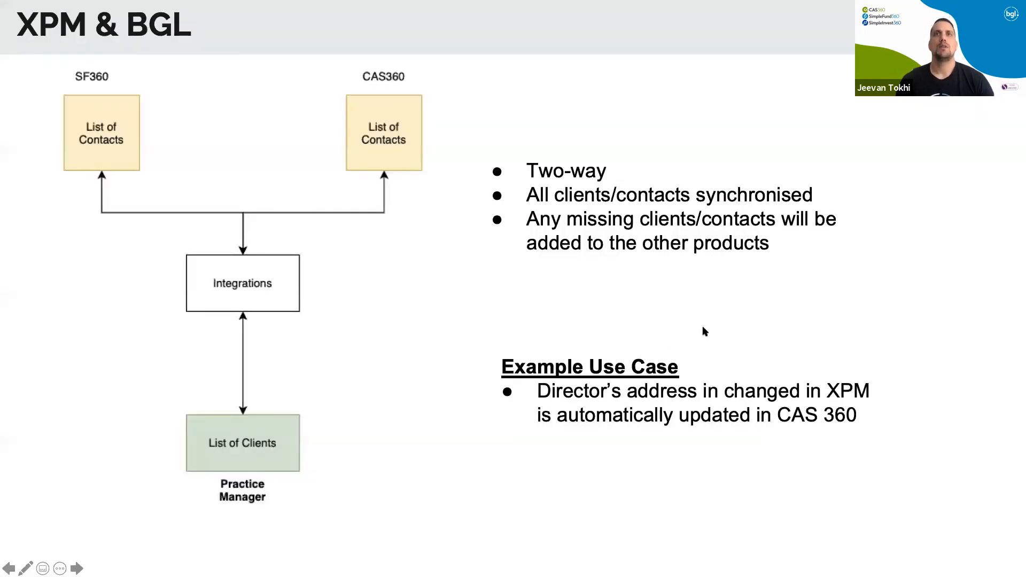
{"action": "key", "text": "Right"}
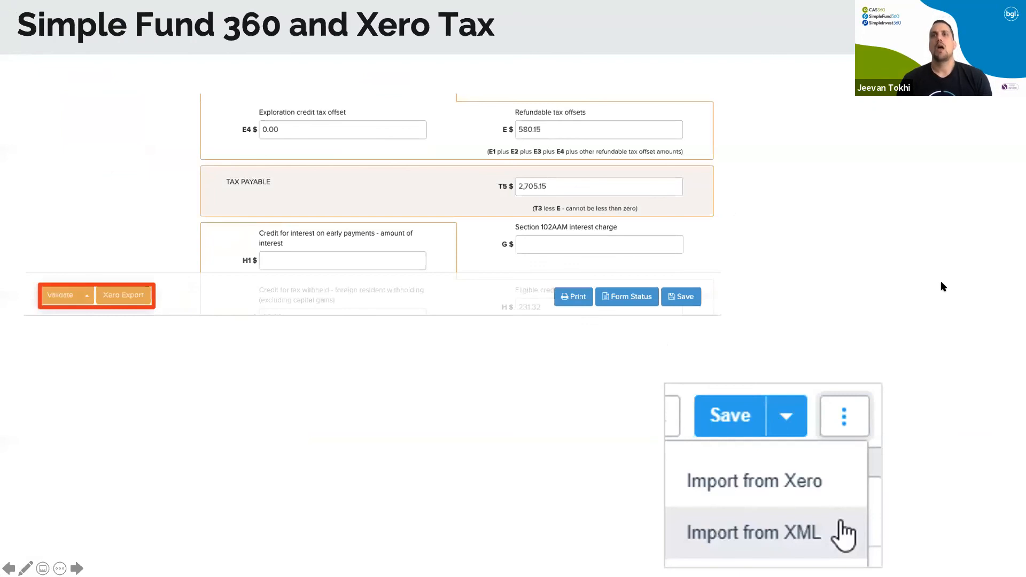